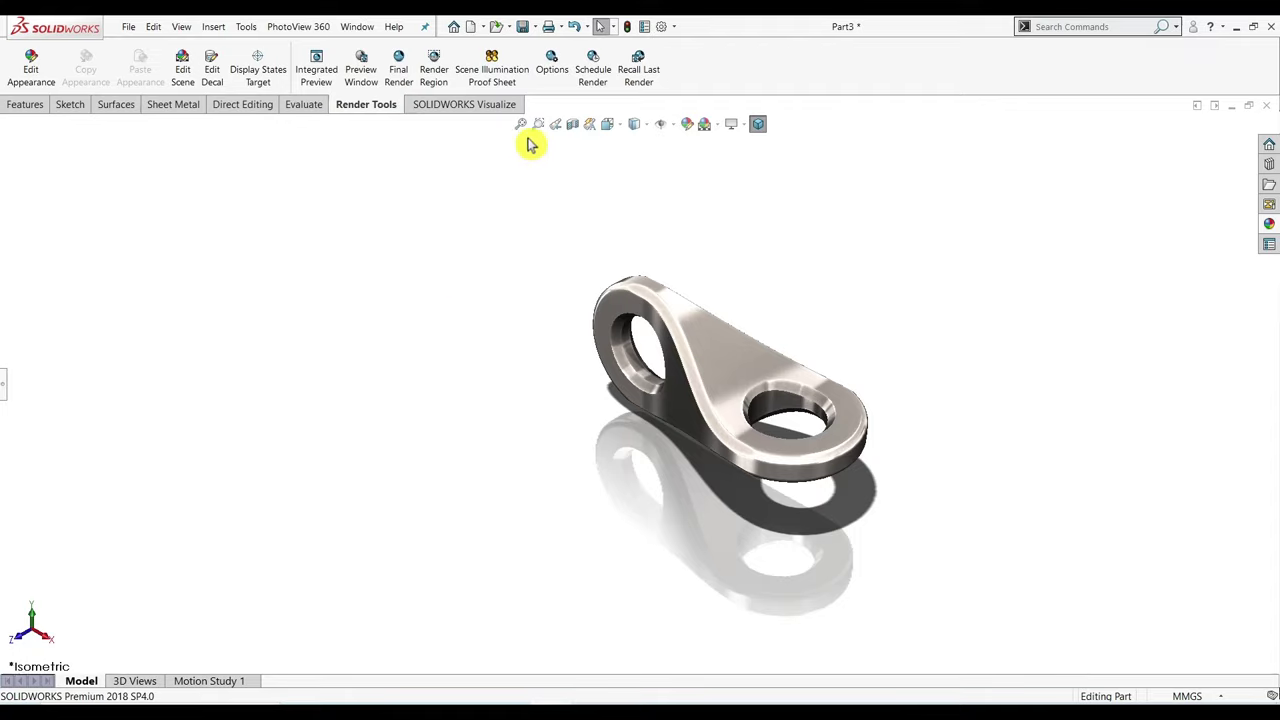
Orbit the finished link to inspect it from several angles.
left_click(521, 124)
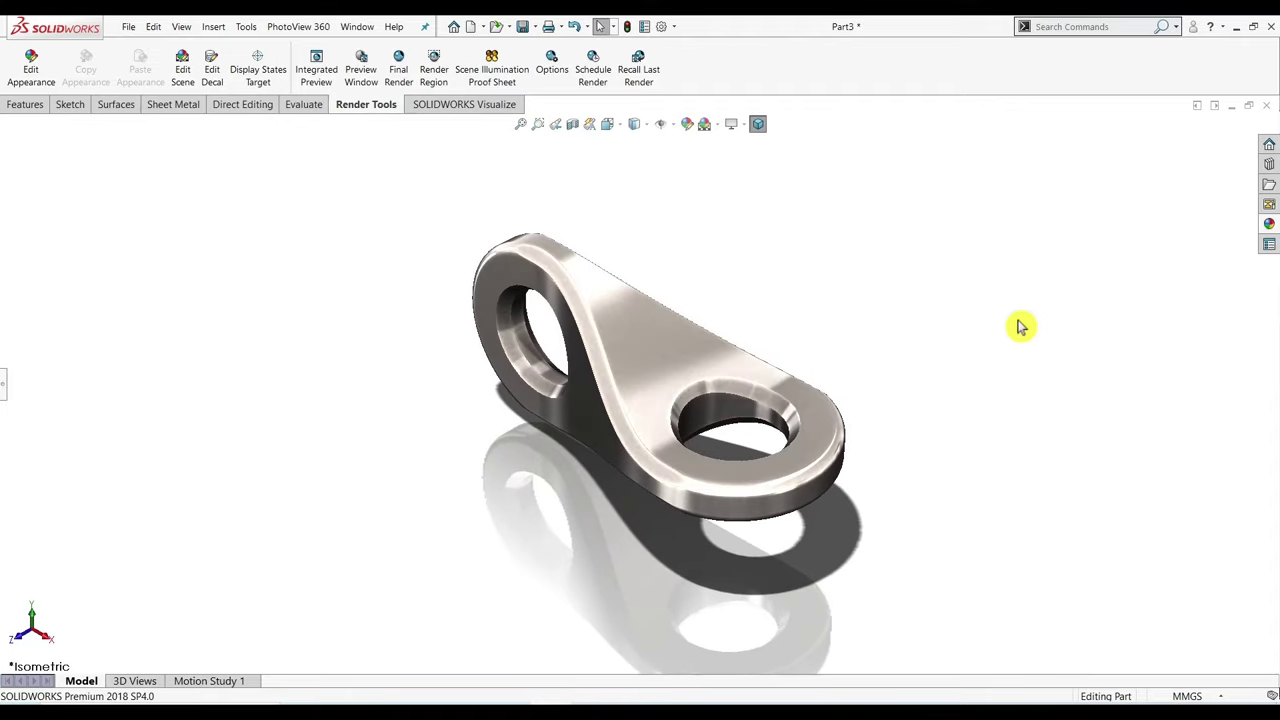
middle_click_drag(946, 442, 1175, 428)
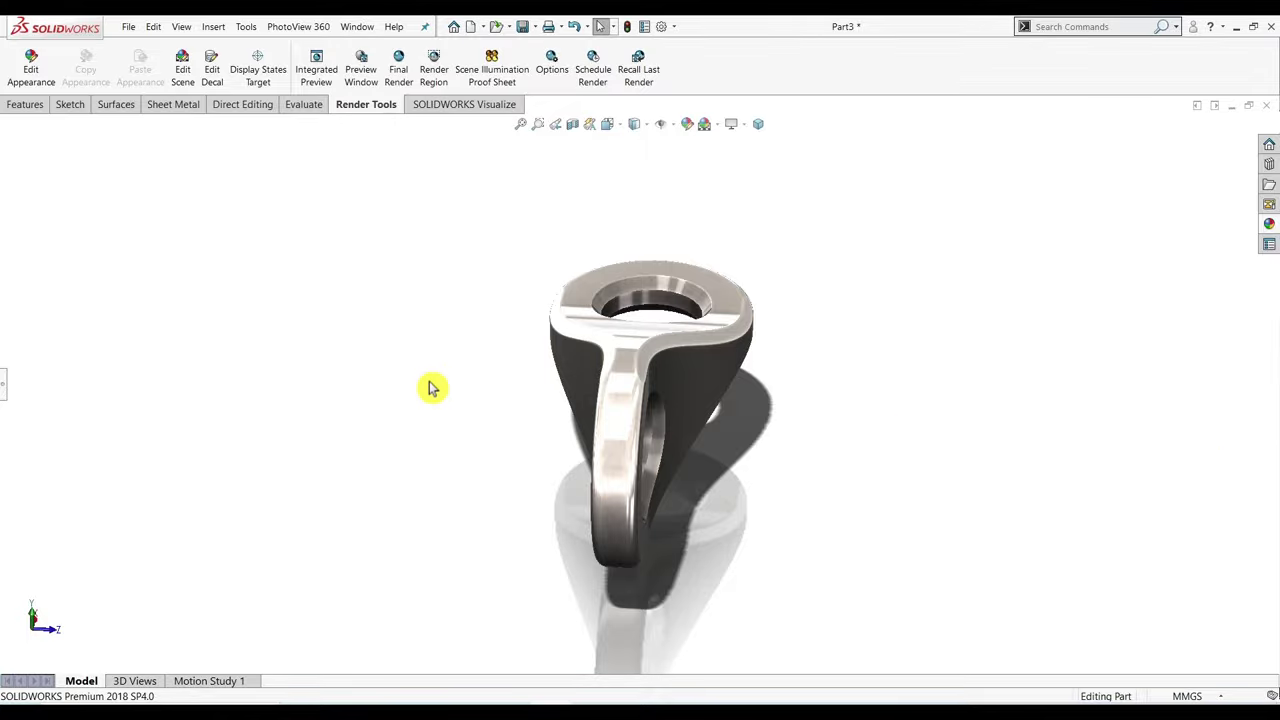
mouse_move(465, 387)
middle_mouse_down()
mouse_move(870, 410)
mouse_move(1275, 412)
middle_mouse_up()
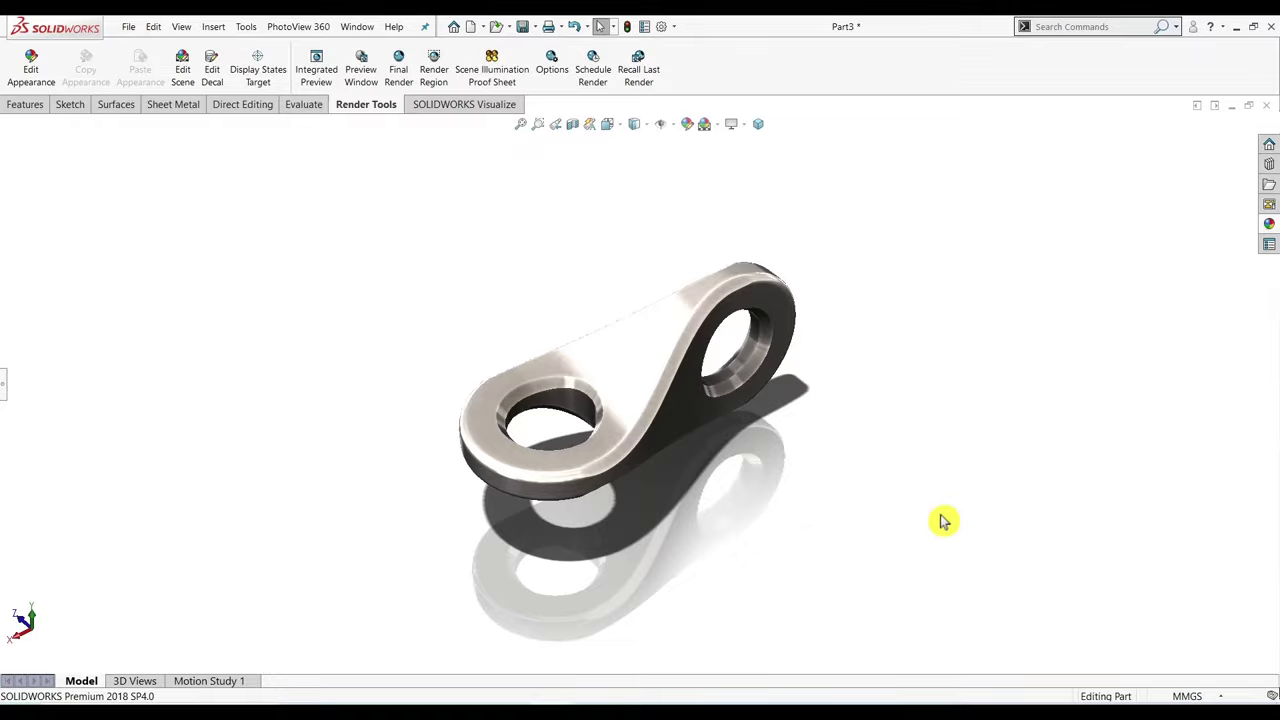
mouse_move(940, 520)
middle_mouse_down()
mouse_move(853, 247)
mouse_move(771, 217)
mouse_move(686, 234)
mouse_move(600, 269)
mouse_move(531, 323)
mouse_move(509, 386)
mouse_move(543, 434)
mouse_move(609, 466)
mouse_move(823, 497)
mouse_move(900, 486)
mouse_move(1042, 433)
mouse_move(1137, 451)
middle_mouse_up()
middle_click_drag(991, 331, 978, 381)
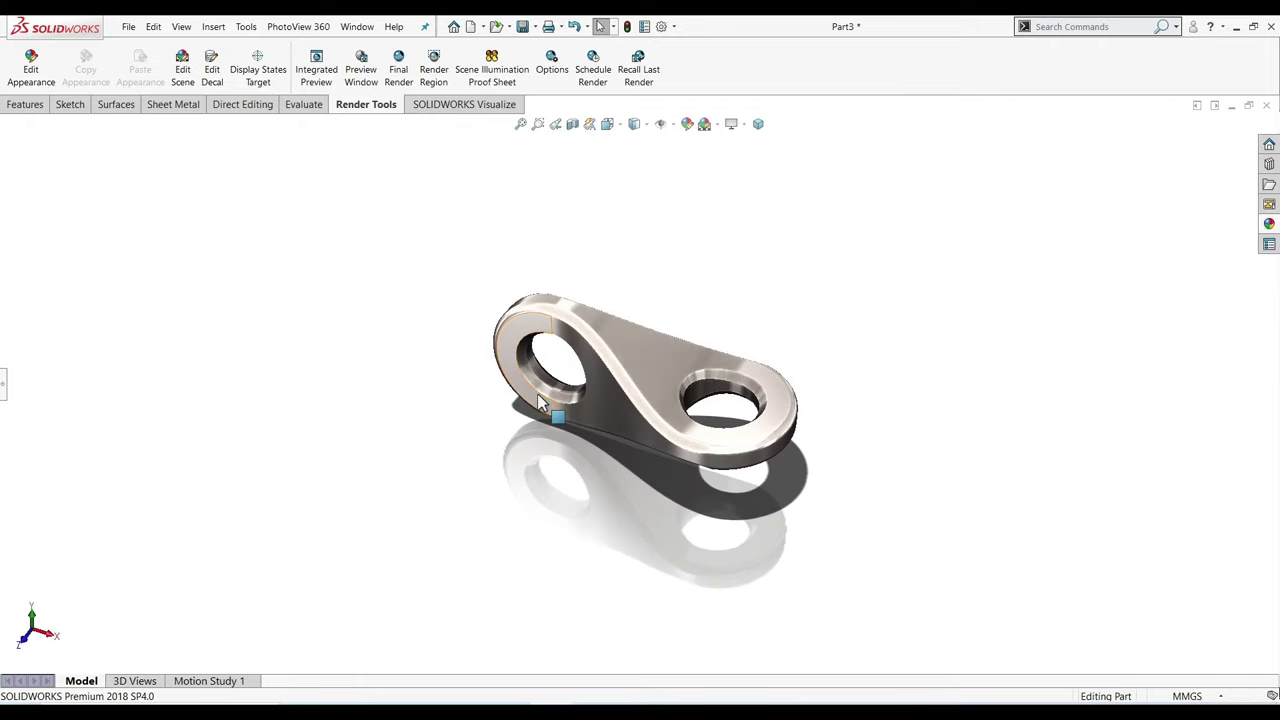
Create a new part document and apply the Plain White scene.
left_click(125, 28)
left_click(129, 44)
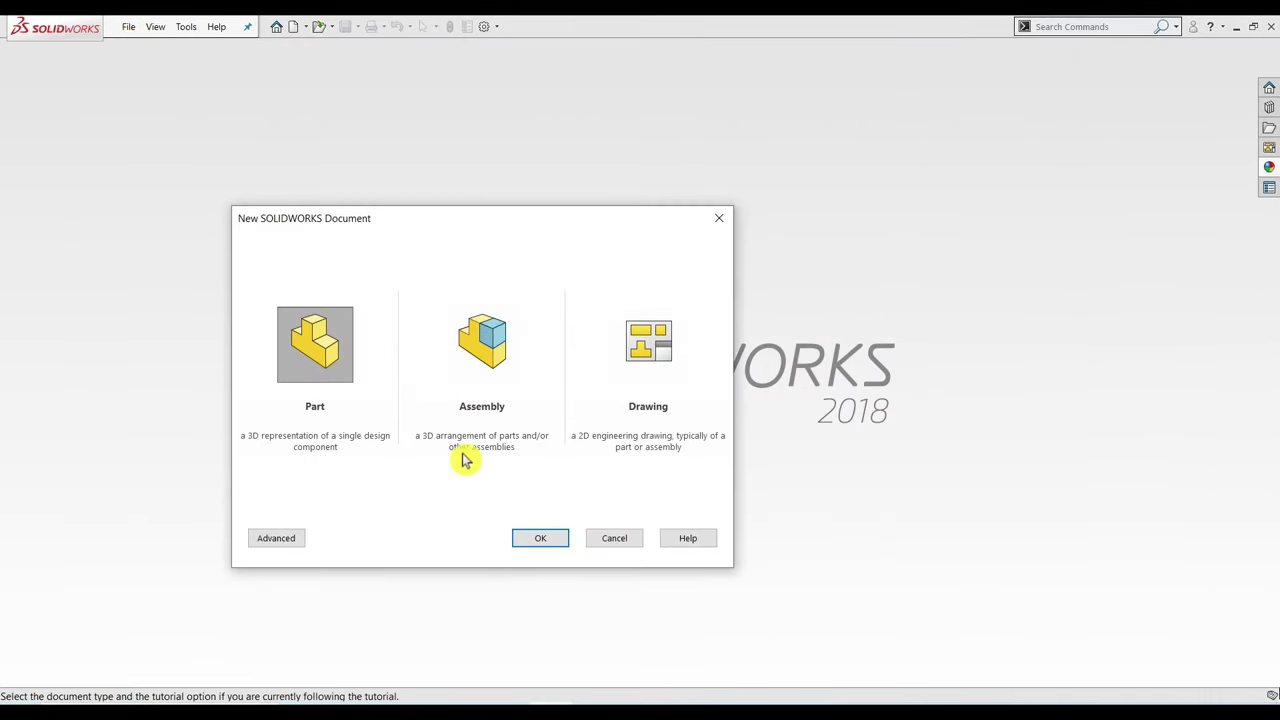
left_click(538, 543)
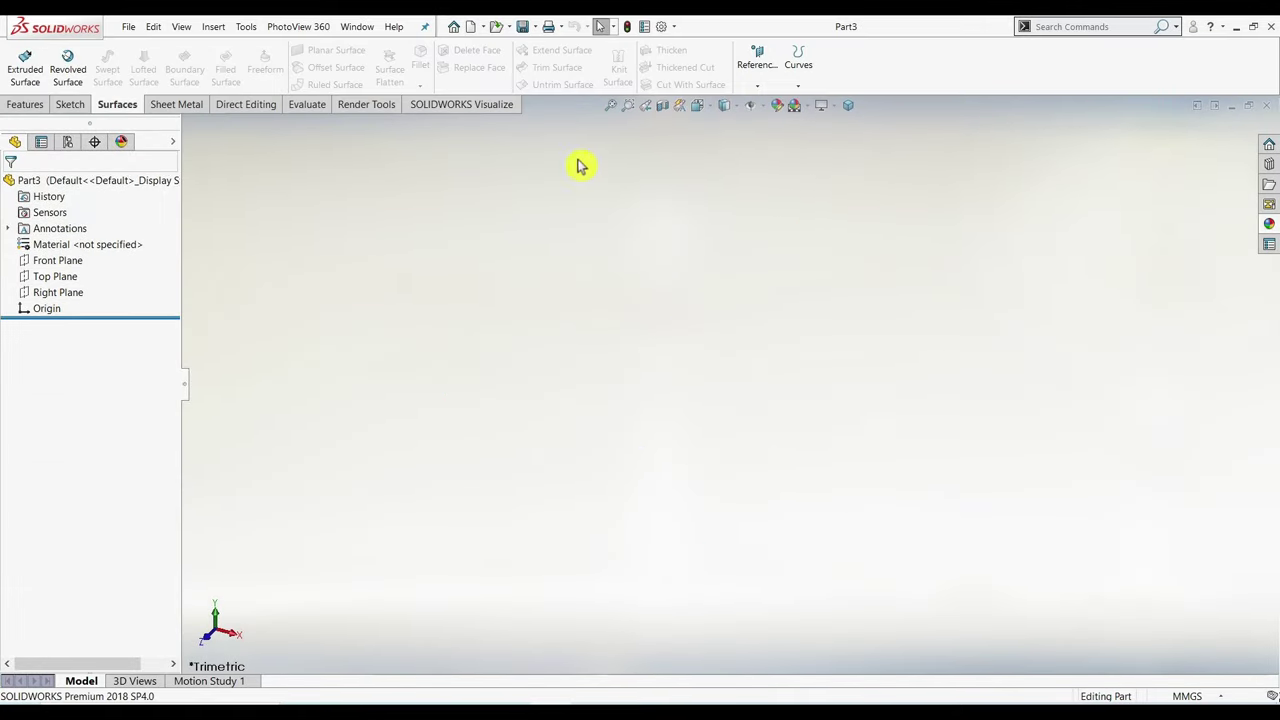
left_click(806, 107)
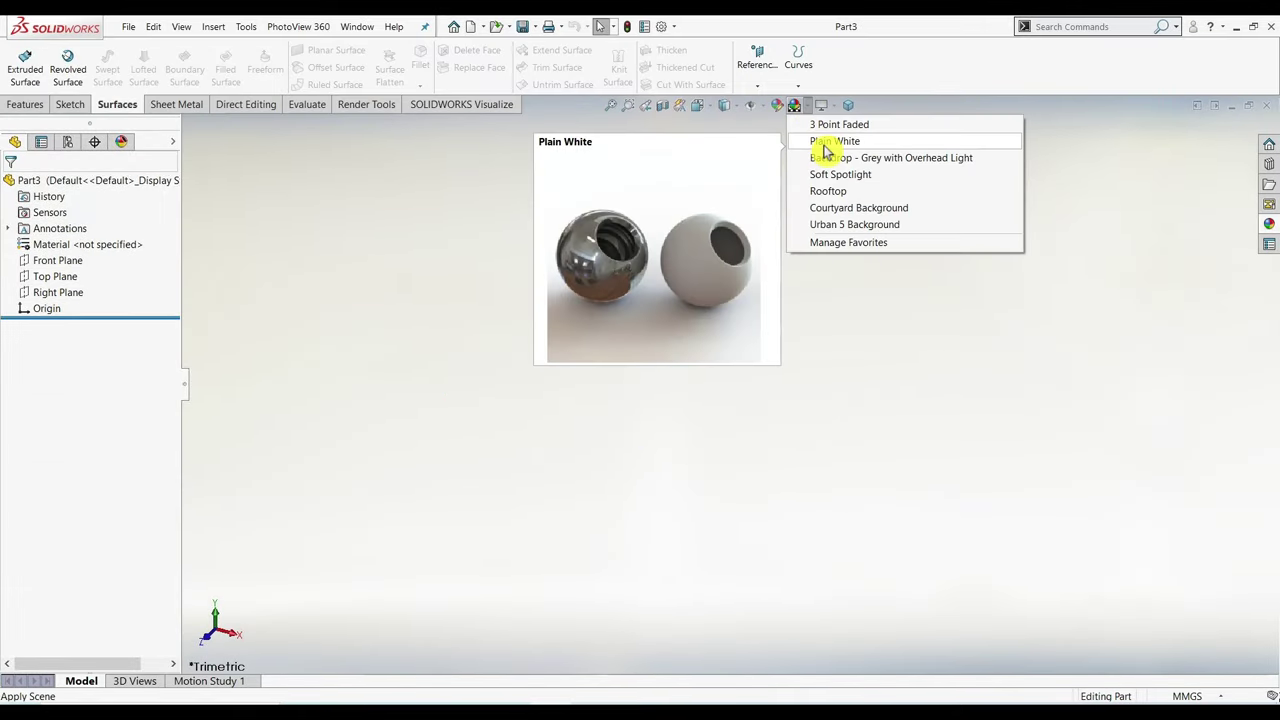
left_click(826, 145)
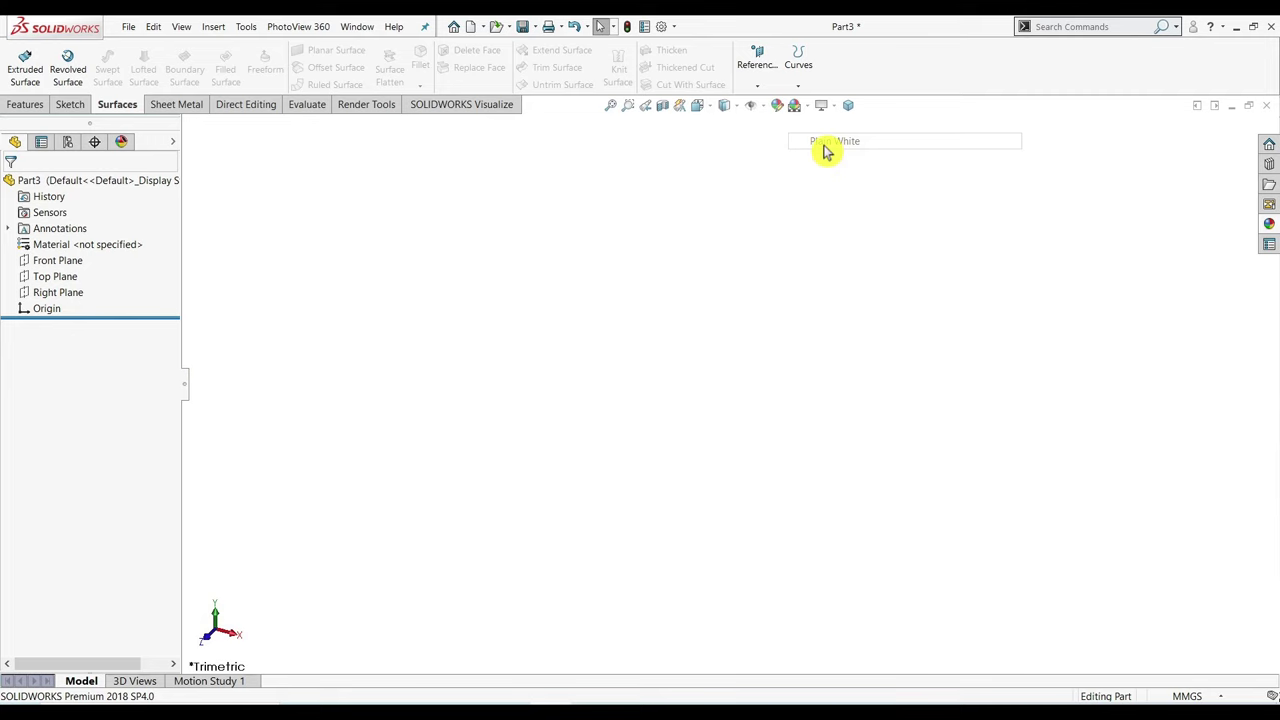
Create Plane1 offset 60 mm from the Right Plane.
left_click(62, 292)
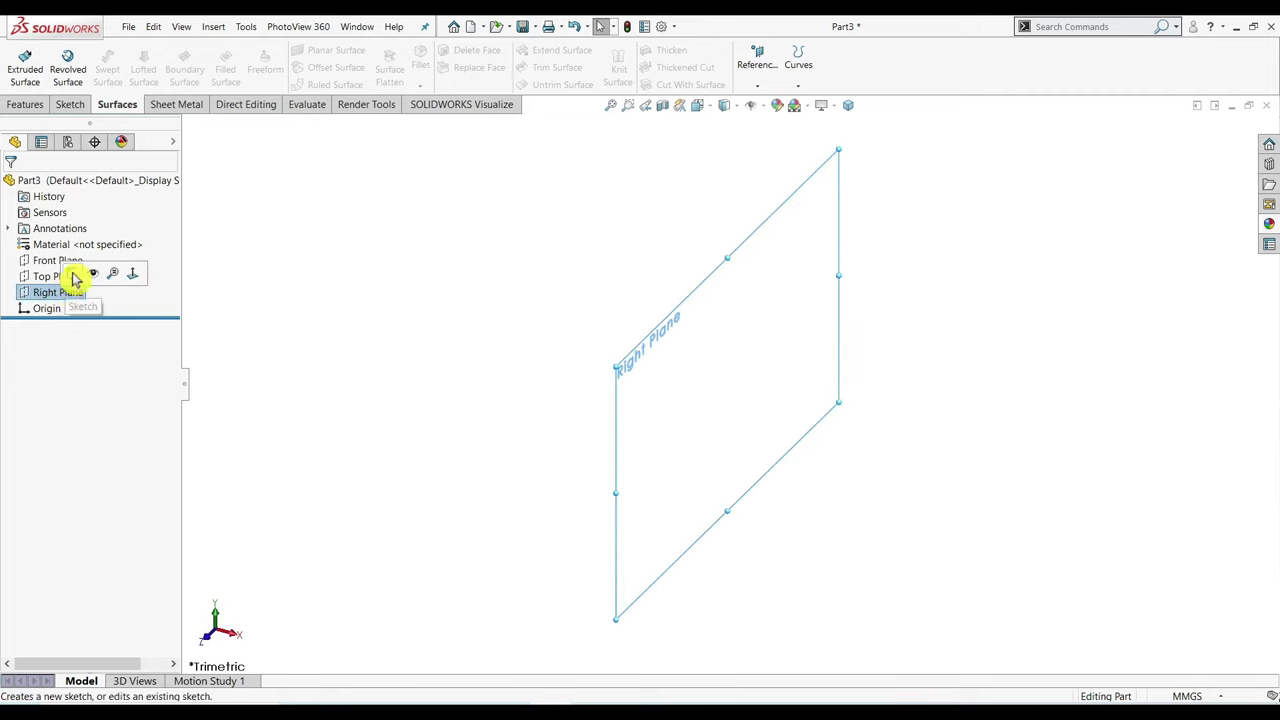
left_click(18, 107)
left_click(656, 62)
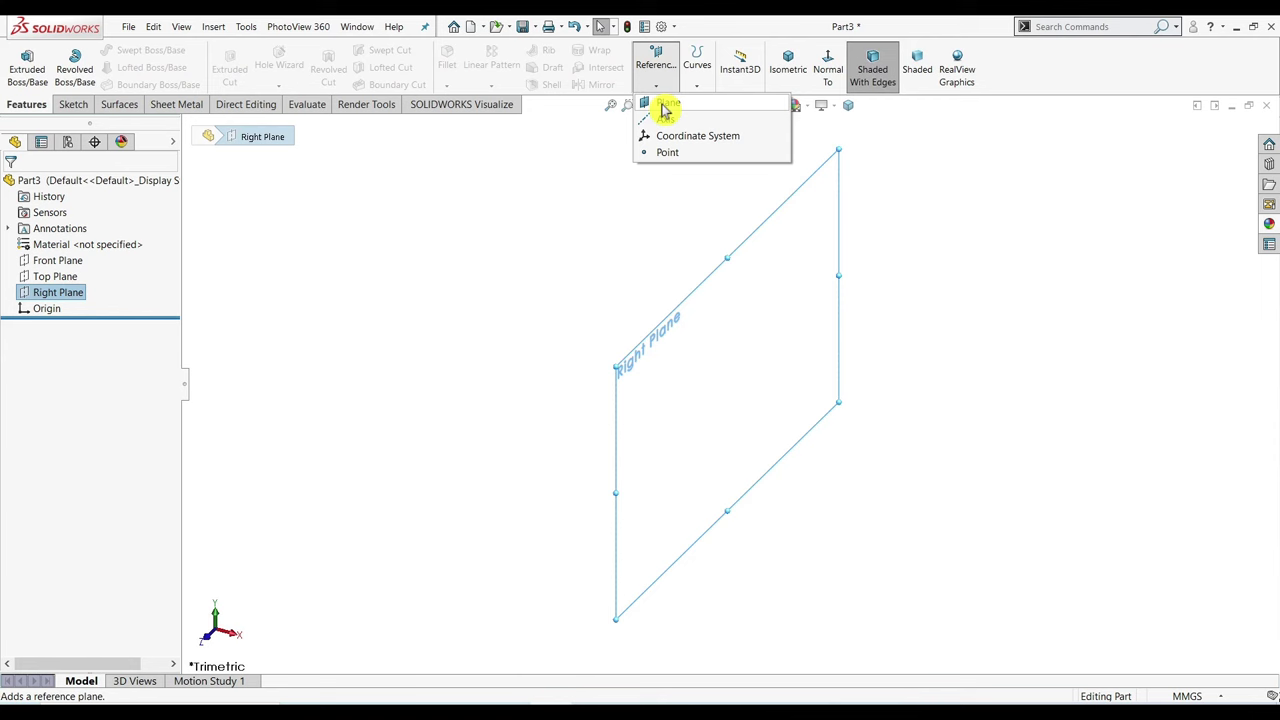
left_click(664, 106)
type("60")
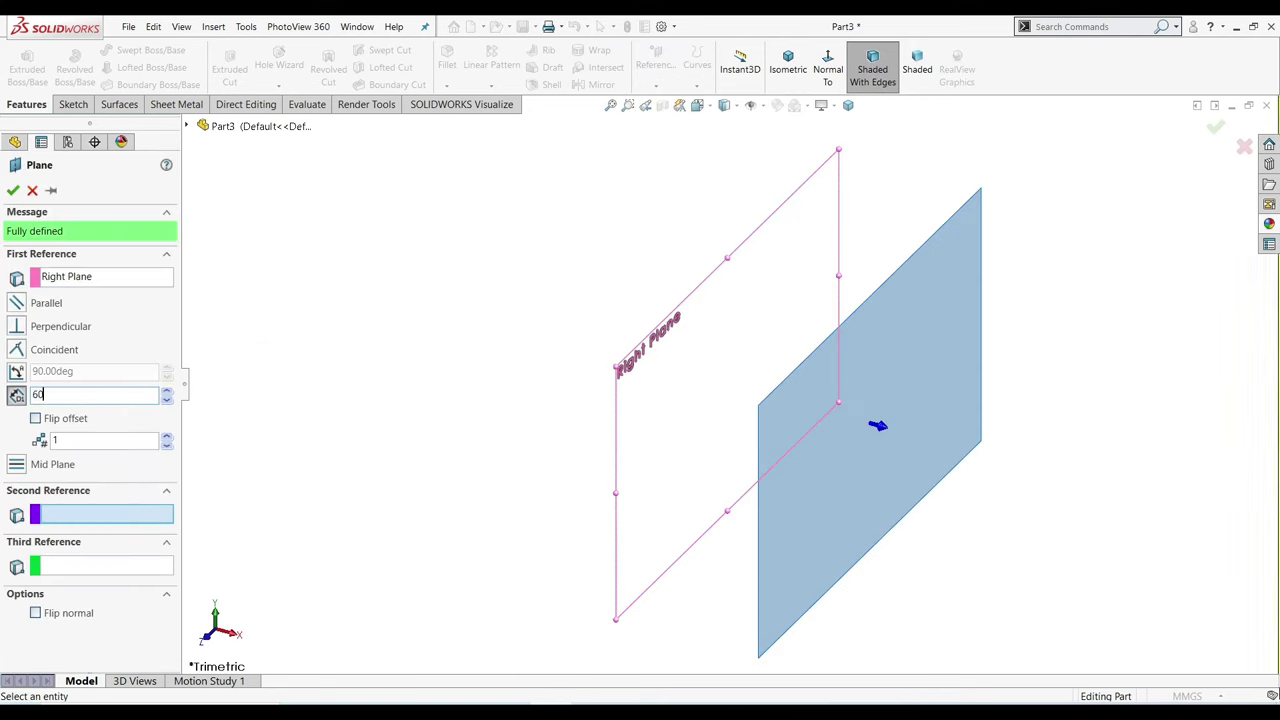
key("Return")
left_click(13, 190)
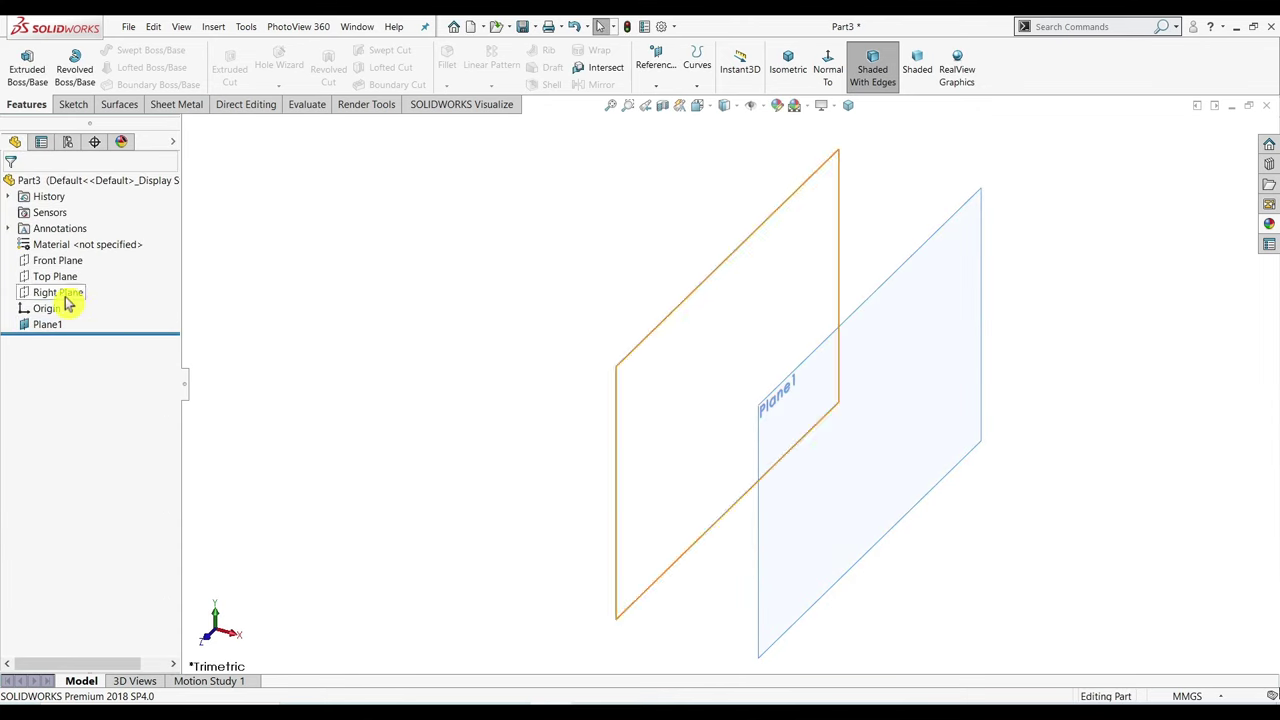
Create Plane2 offset 60 mm on the flipped side, then start a sketch on Plane1.
left_click(58, 292)
left_click(656, 72)
left_click(663, 102)
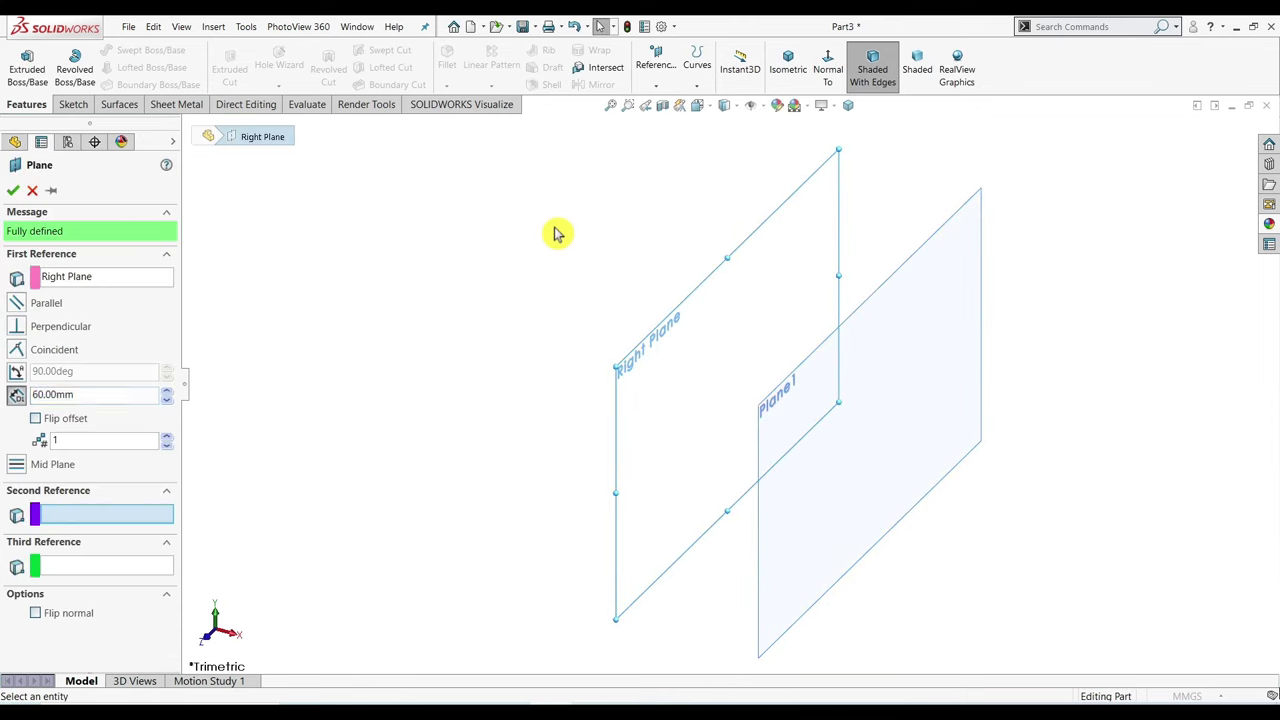
left_click(36, 419)
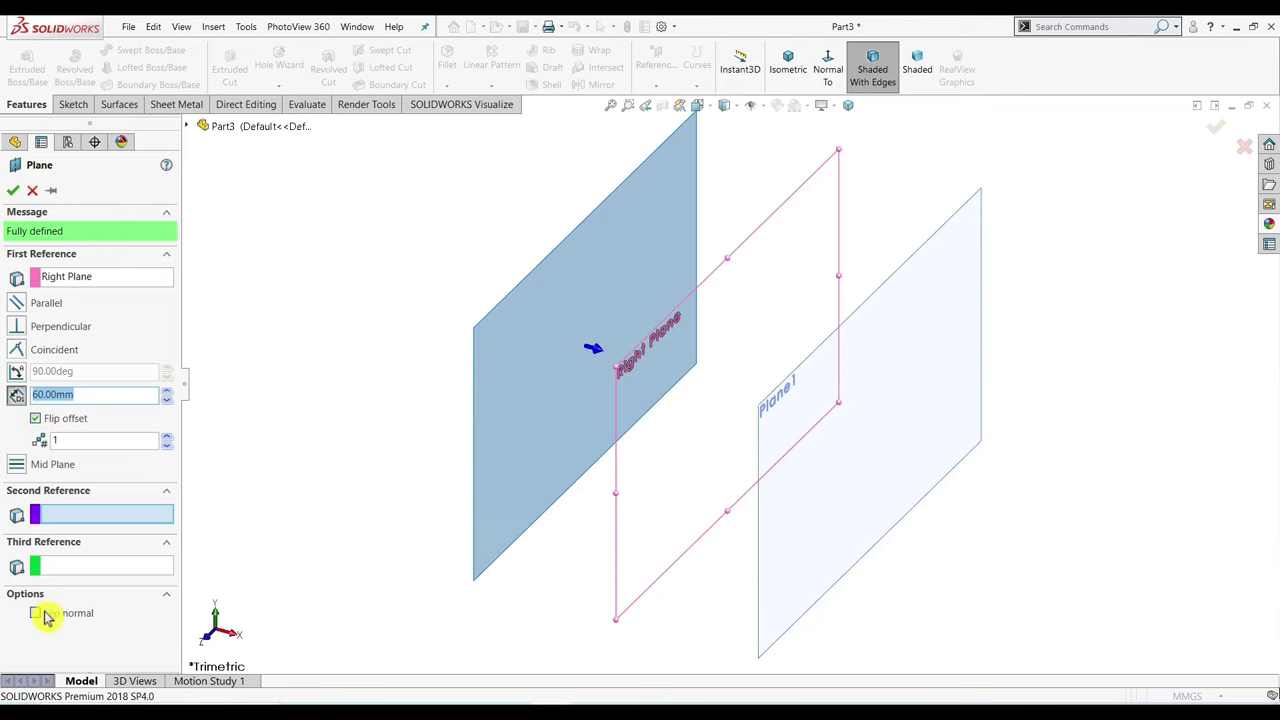
left_click(13, 192)
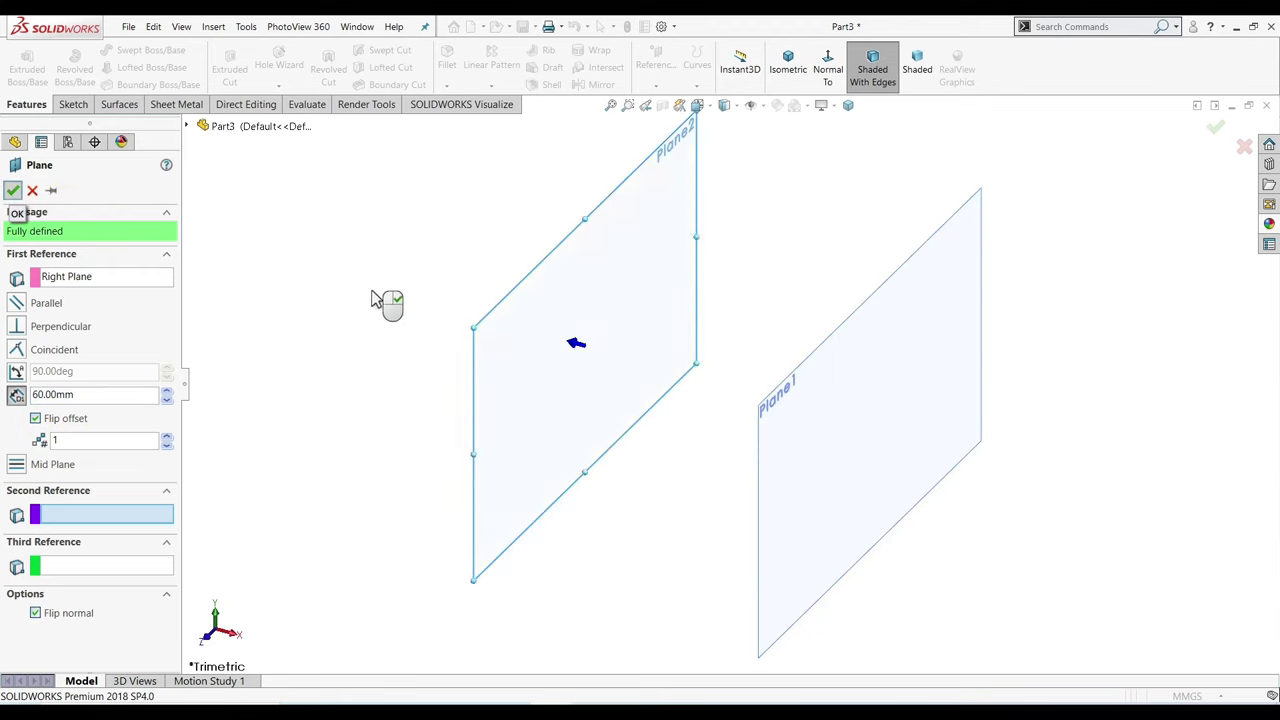
left_click(813, 369)
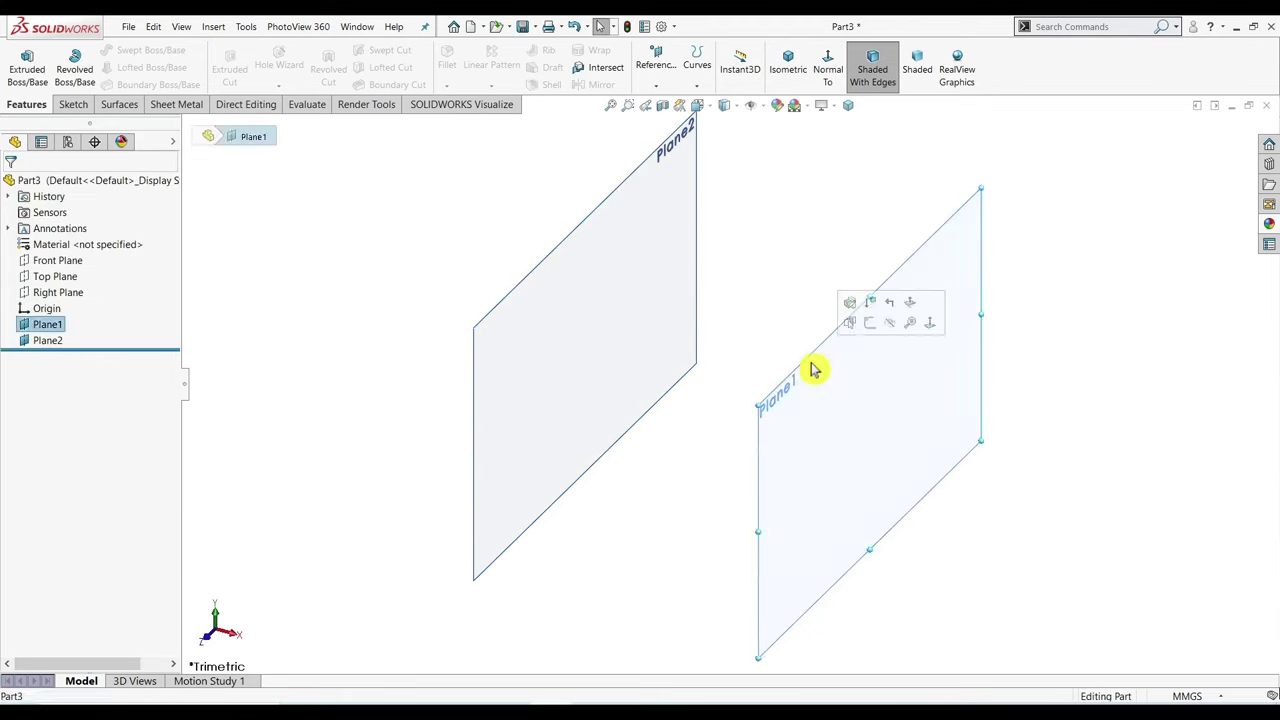
left_click(870, 322)
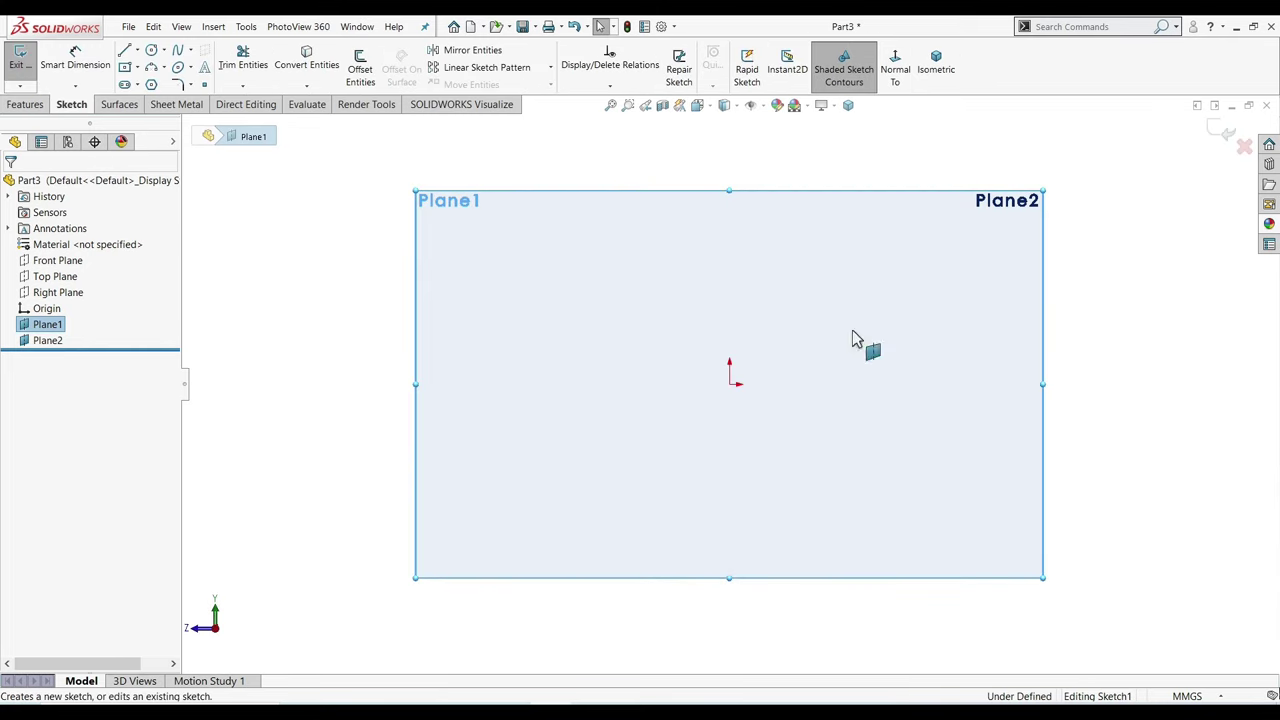
Draw a centre rectangle at the origin on Plane1.
left_click(124, 66)
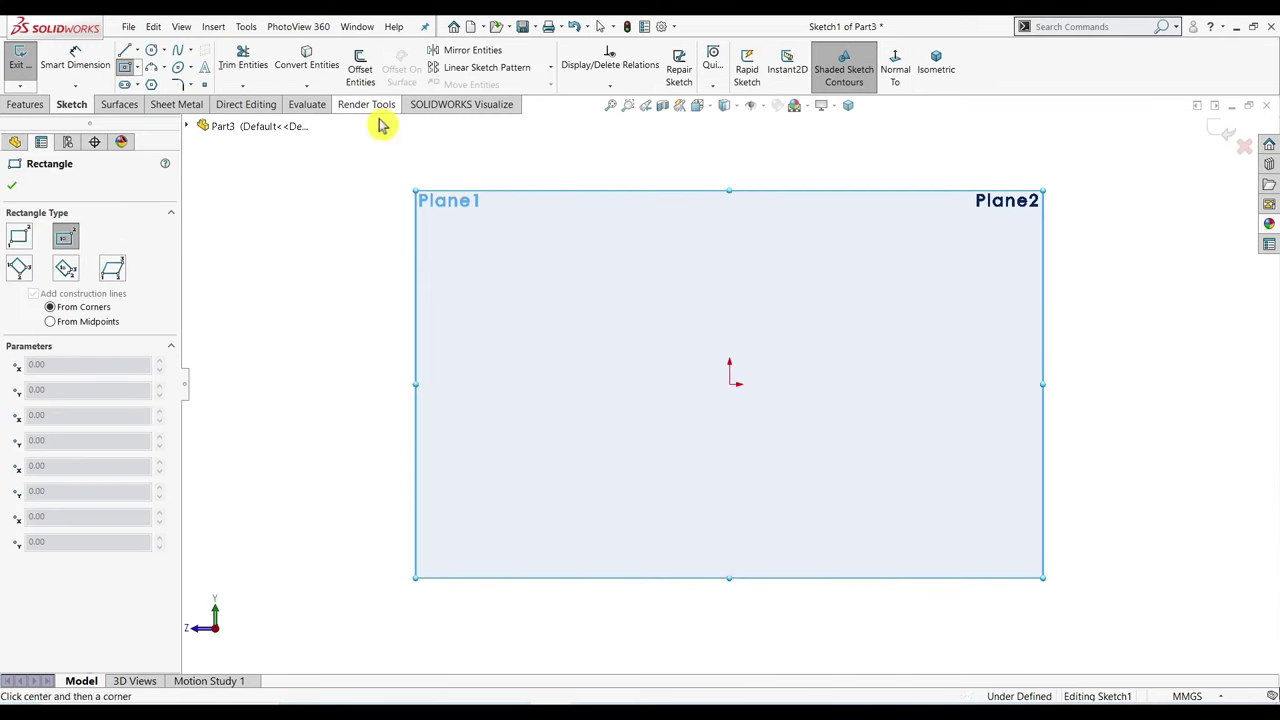
left_click(729, 384)
left_click(937, 437)
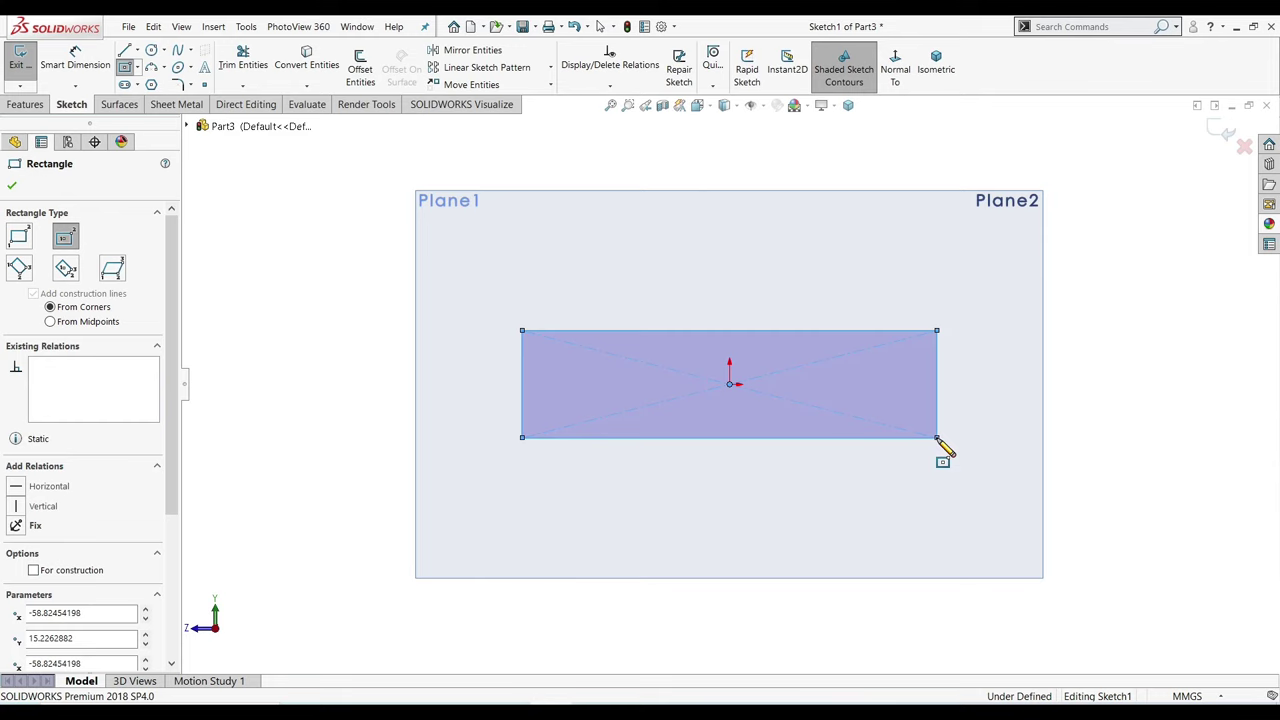
key("d")
Dimension the rectangle 20 mm tall and 100 mm wide, then exit the sketch.
left_click(940, 420)
left_click(980, 423)
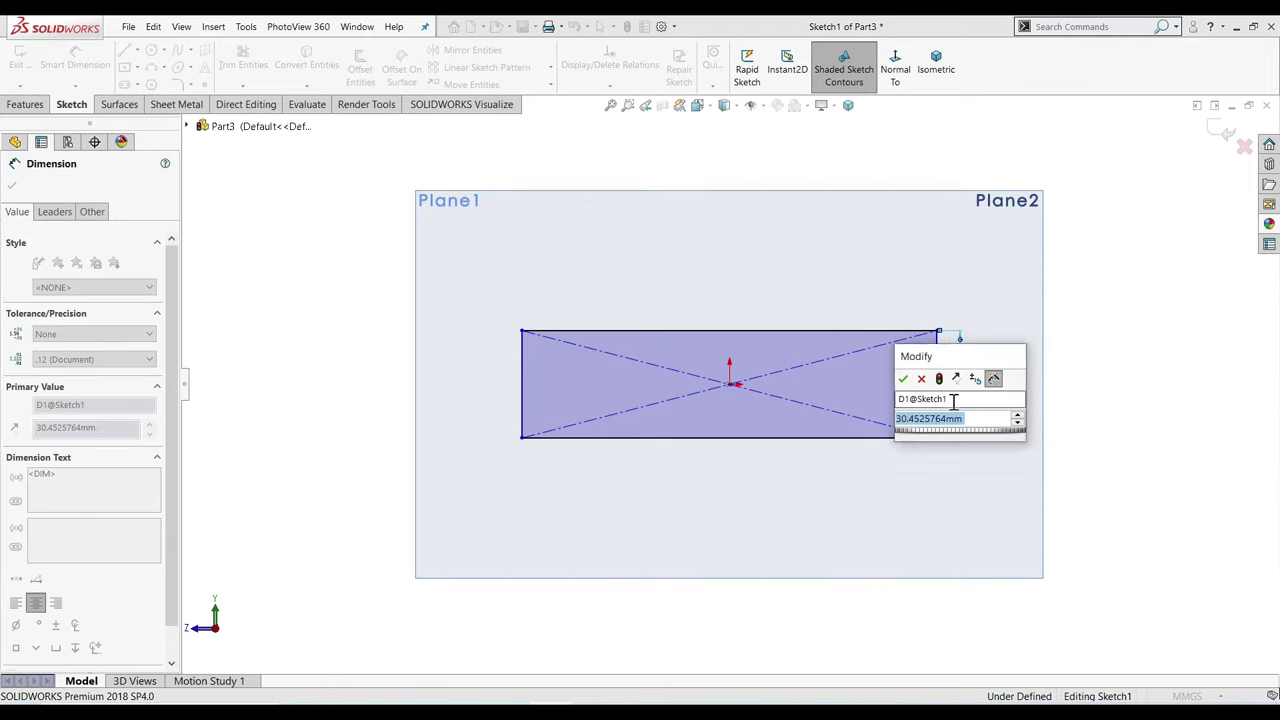
type("20")
key("Return")
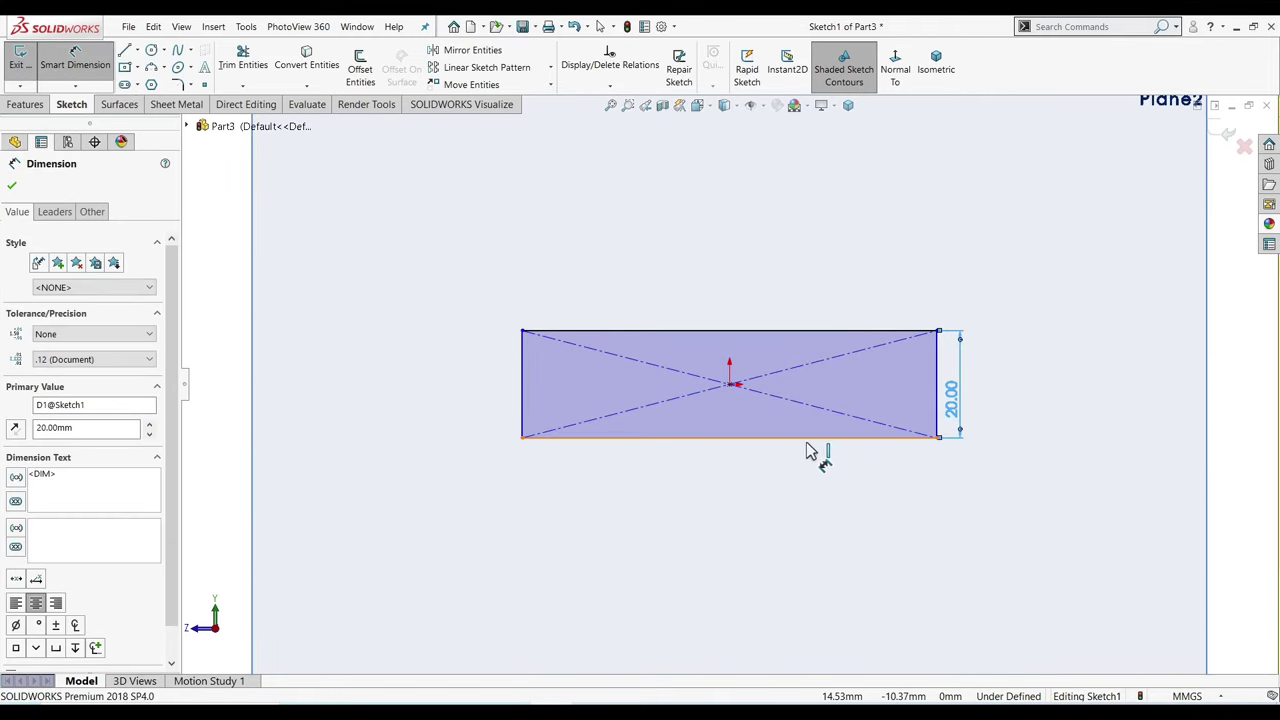
left_click(810, 438)
left_click(800, 490)
type("100")
key("Return")
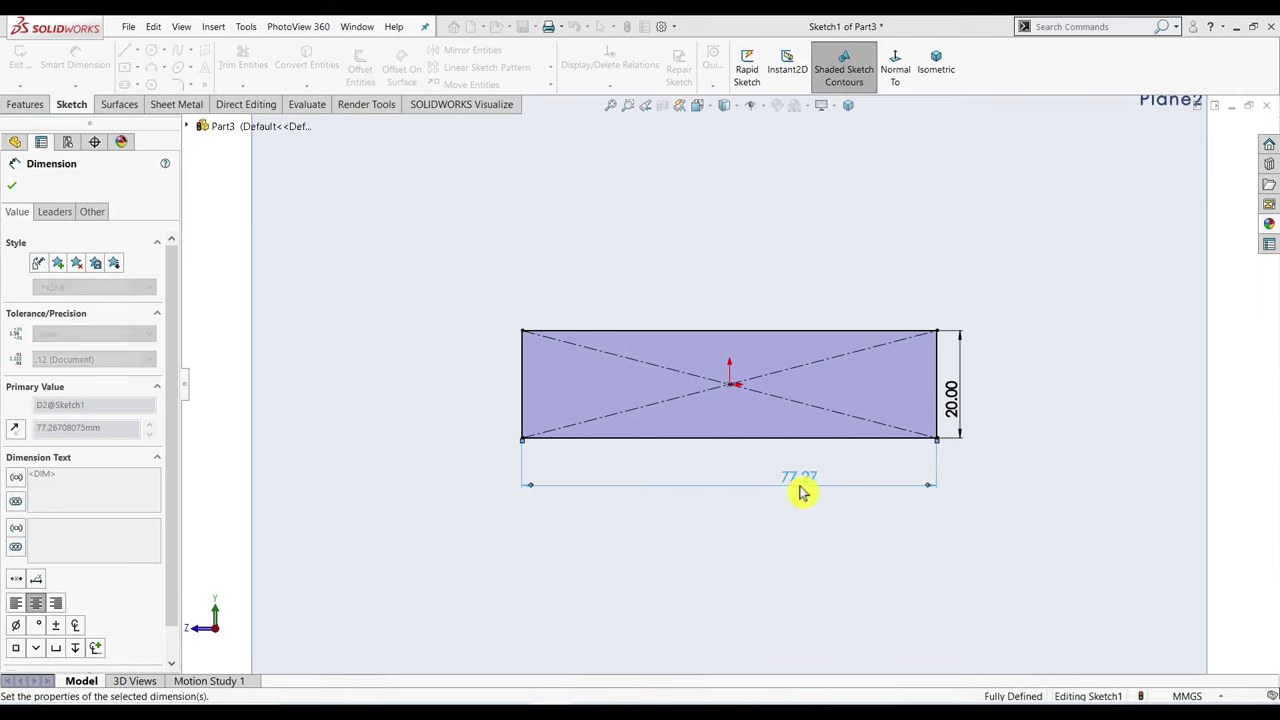
key("Escape")
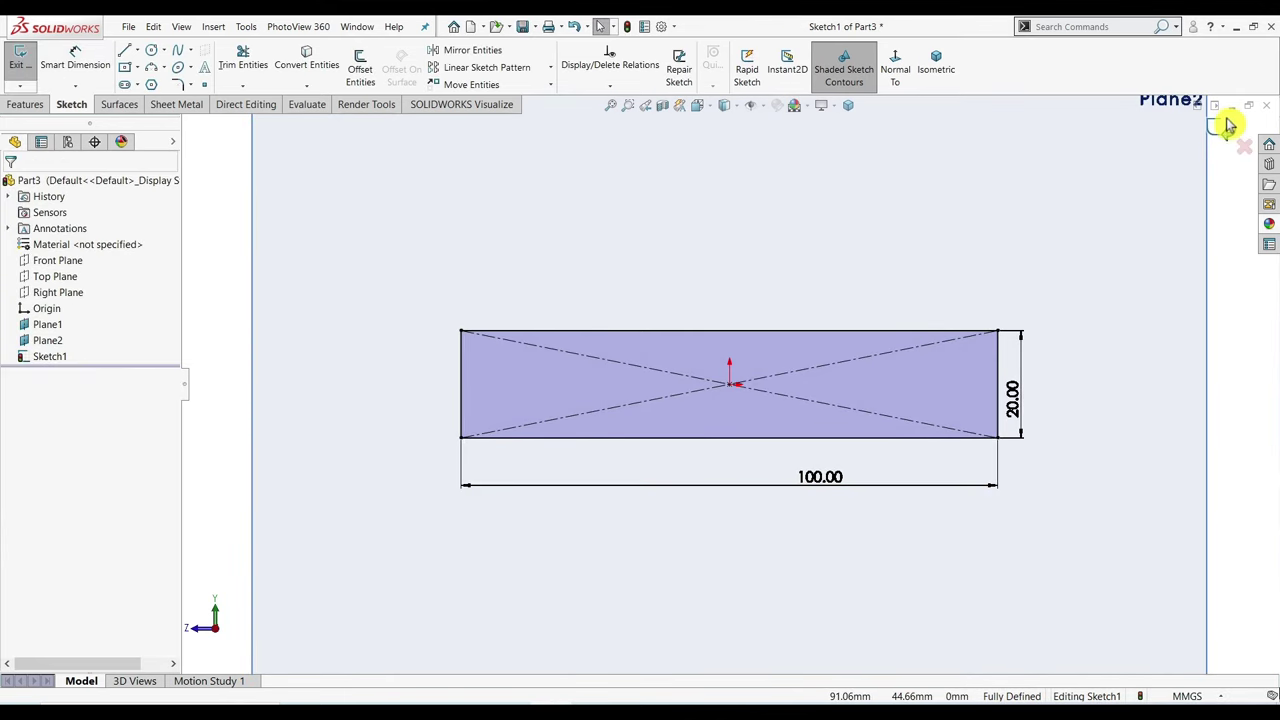
left_click(1225, 128)
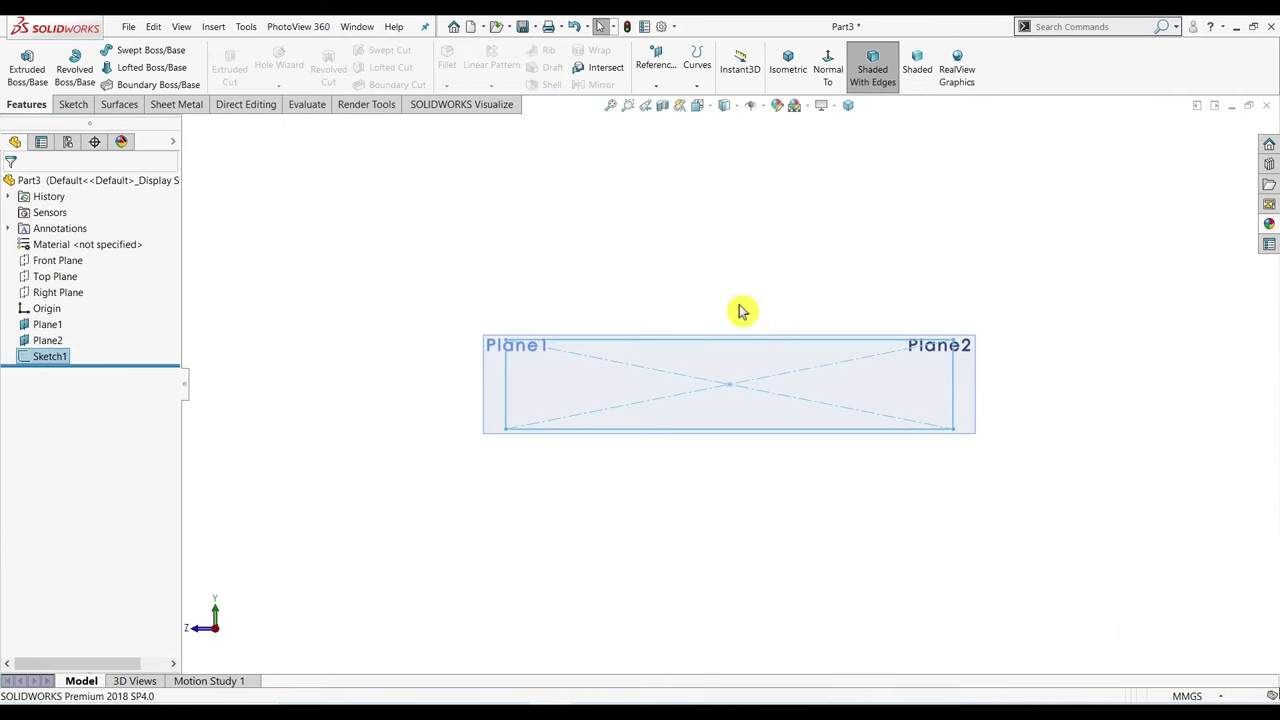
mouse_move(737, 309)
middle_mouse_down()
mouse_move(803, 372)
mouse_move(604, 355)
middle_mouse_up()
Sketch a tall centre rectangle at the origin on Plane2, viewed normal to it.
left_click(540, 358)
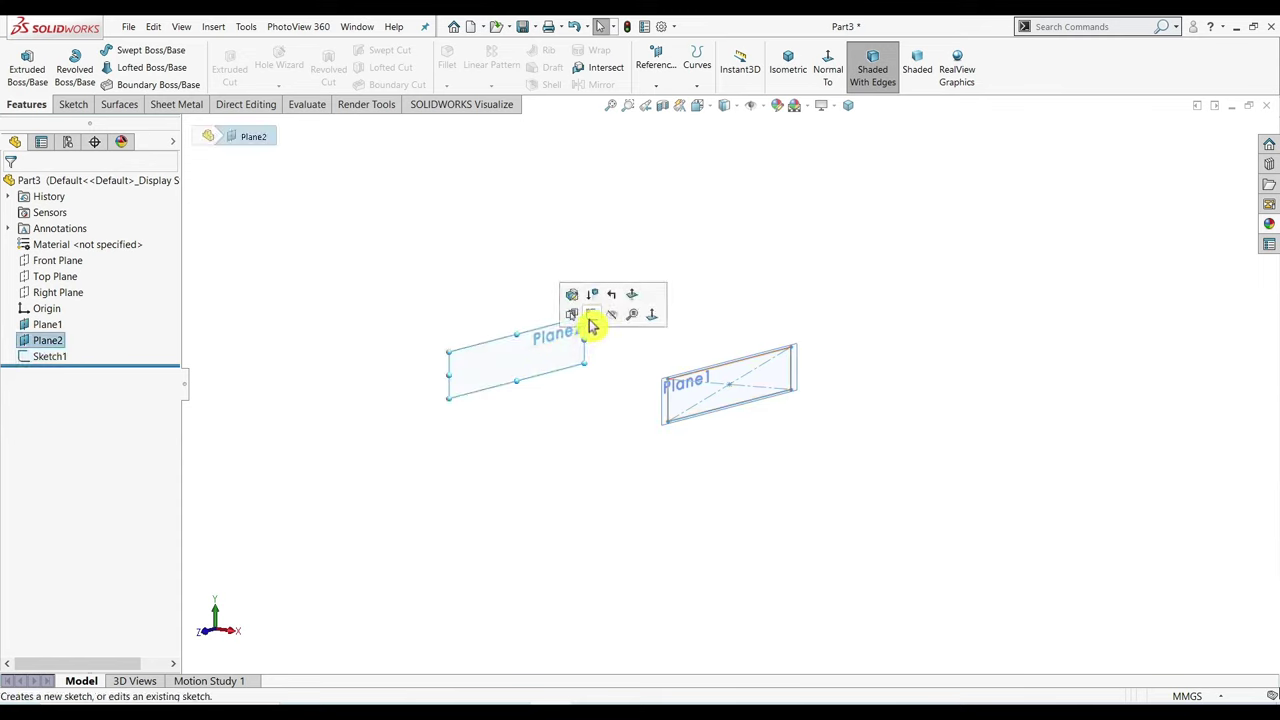
left_click(592, 326)
left_click(900, 75)
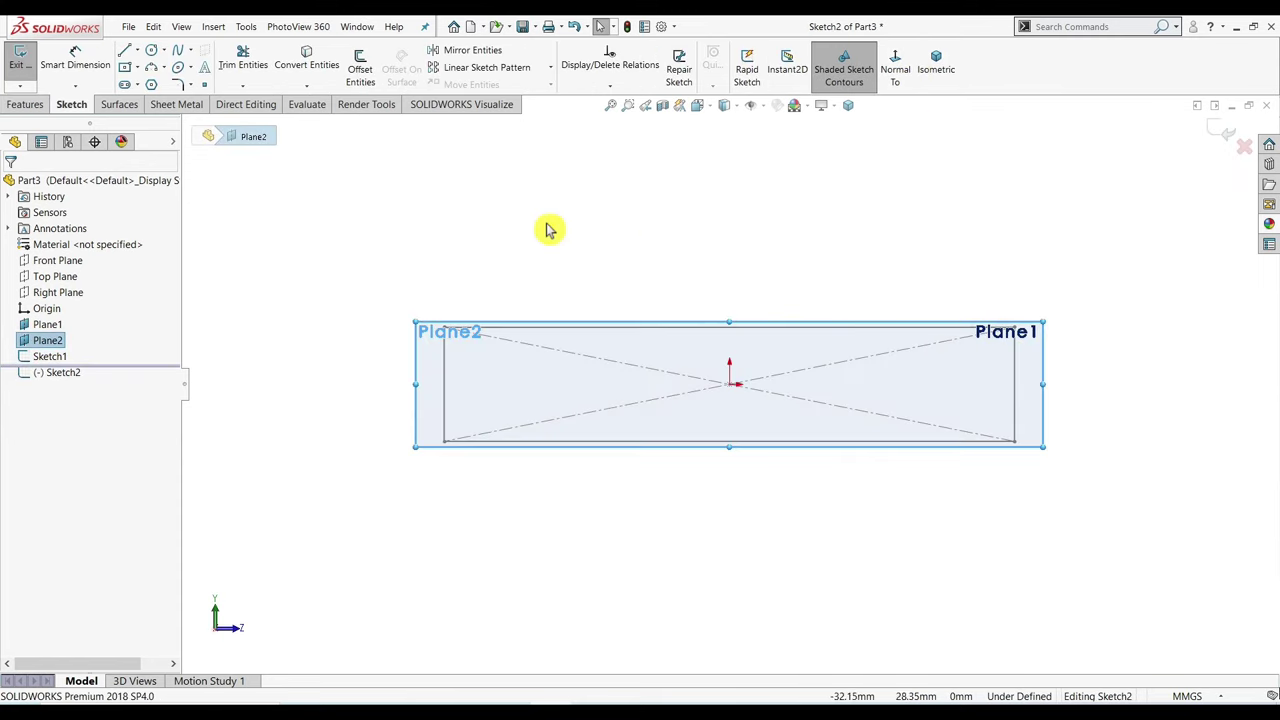
left_click(124, 68)
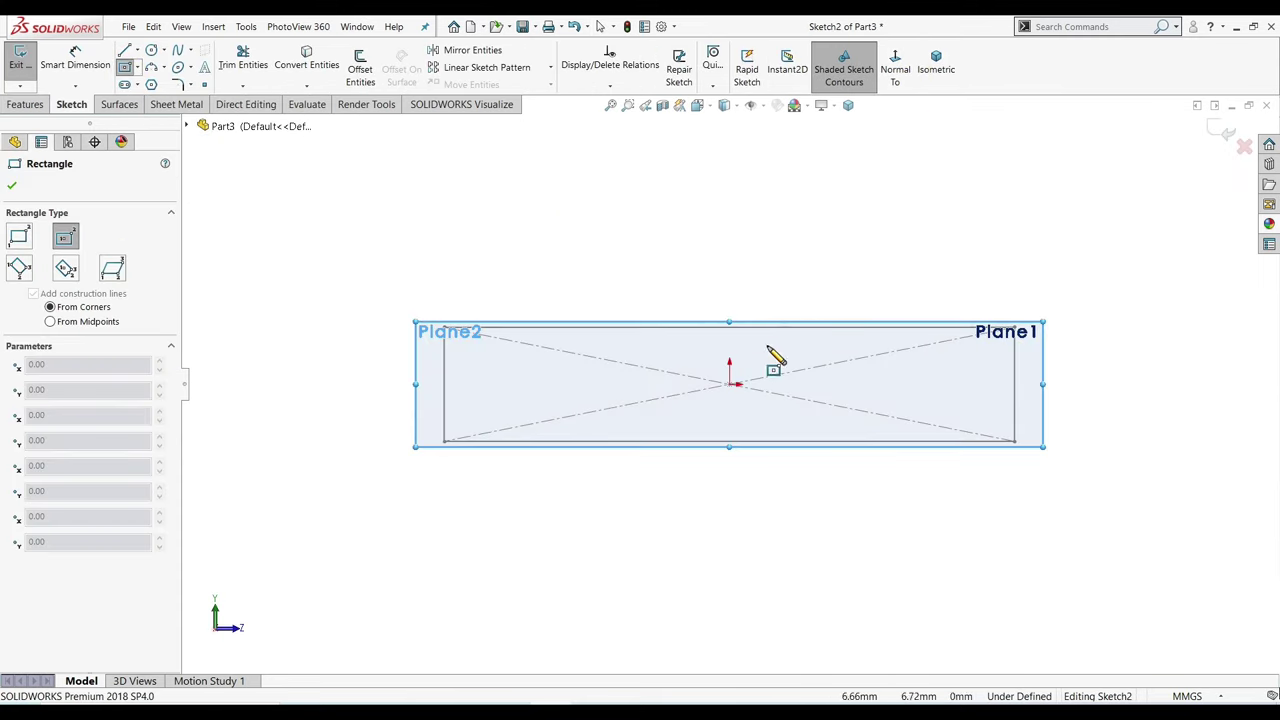
left_click(731, 384)
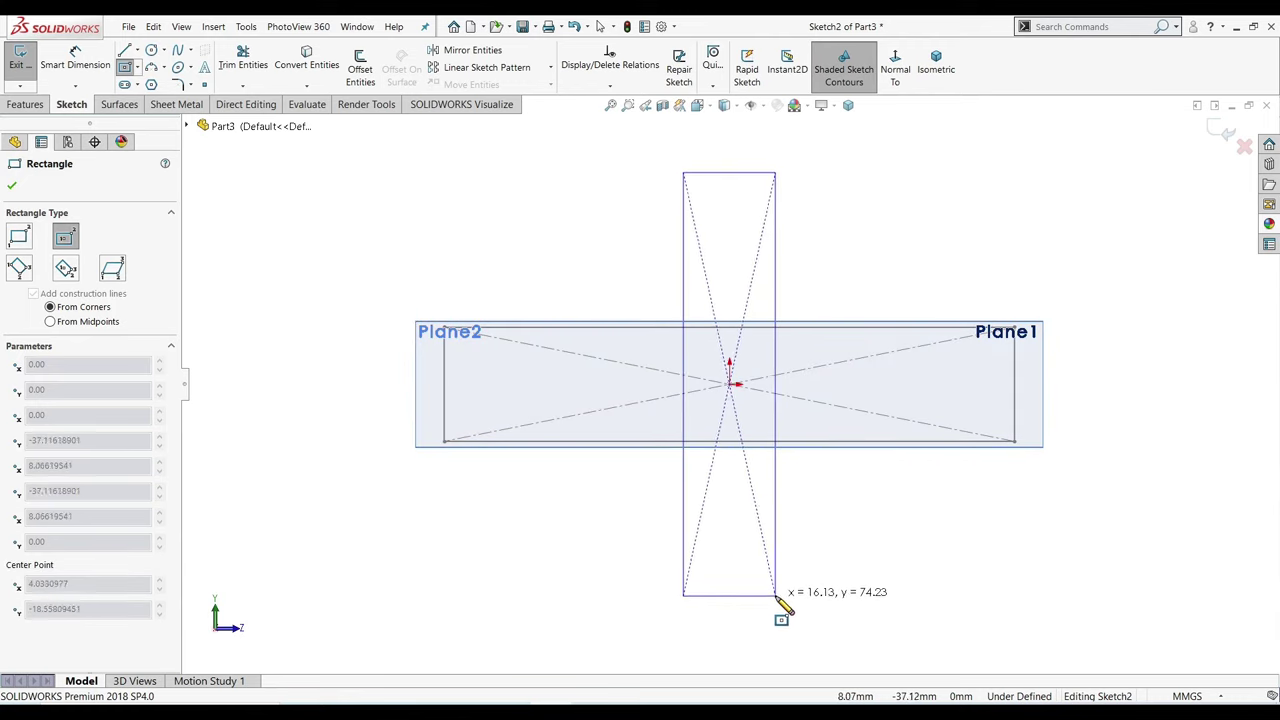
left_click(778, 595)
Dimension the rectangle 20 mm wide by 100 mm tall and exit the sketch.
key("d")
left_click(755, 597)
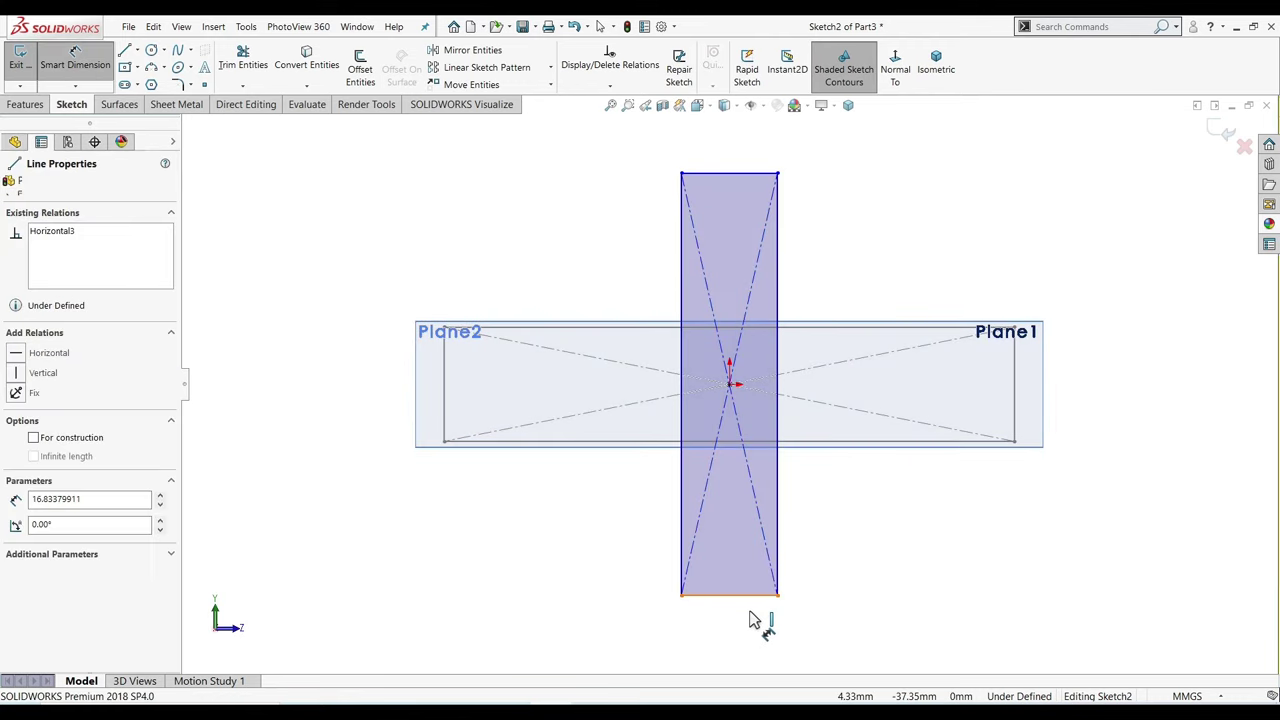
left_click(745, 637)
type("20")
key("Return")
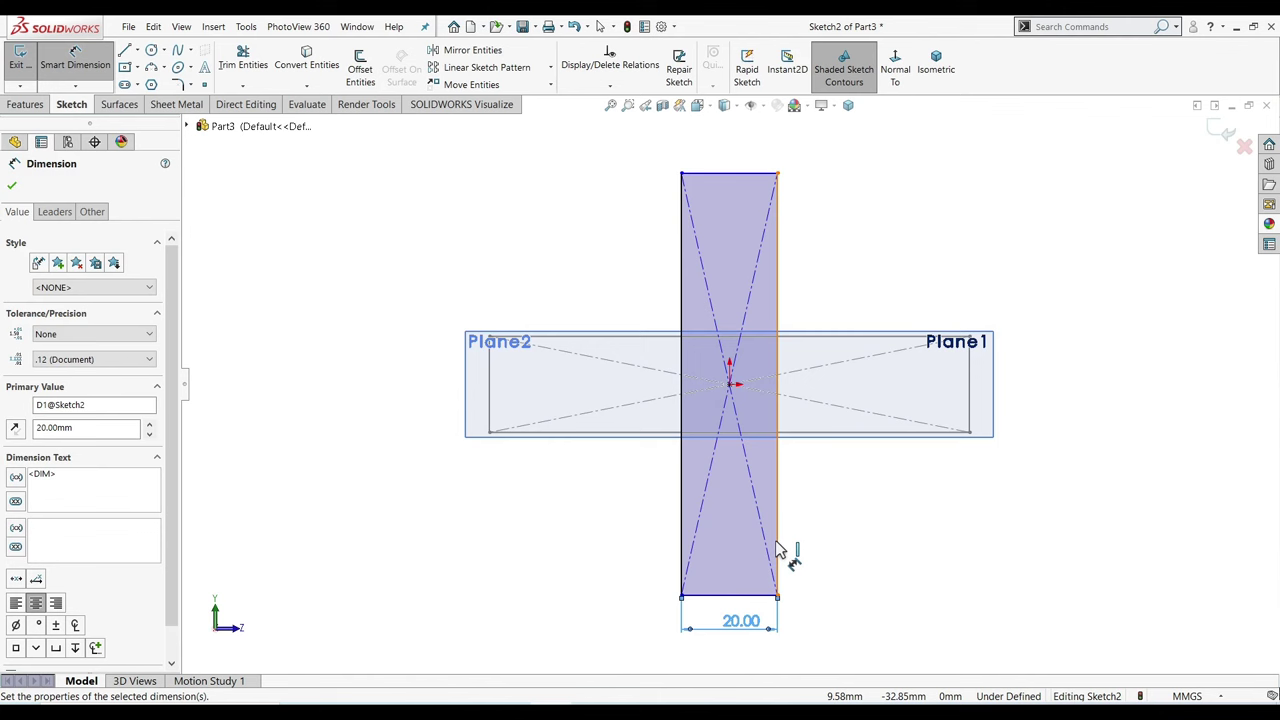
left_click(779, 545)
left_click(824, 531)
type("100")
key("Return")
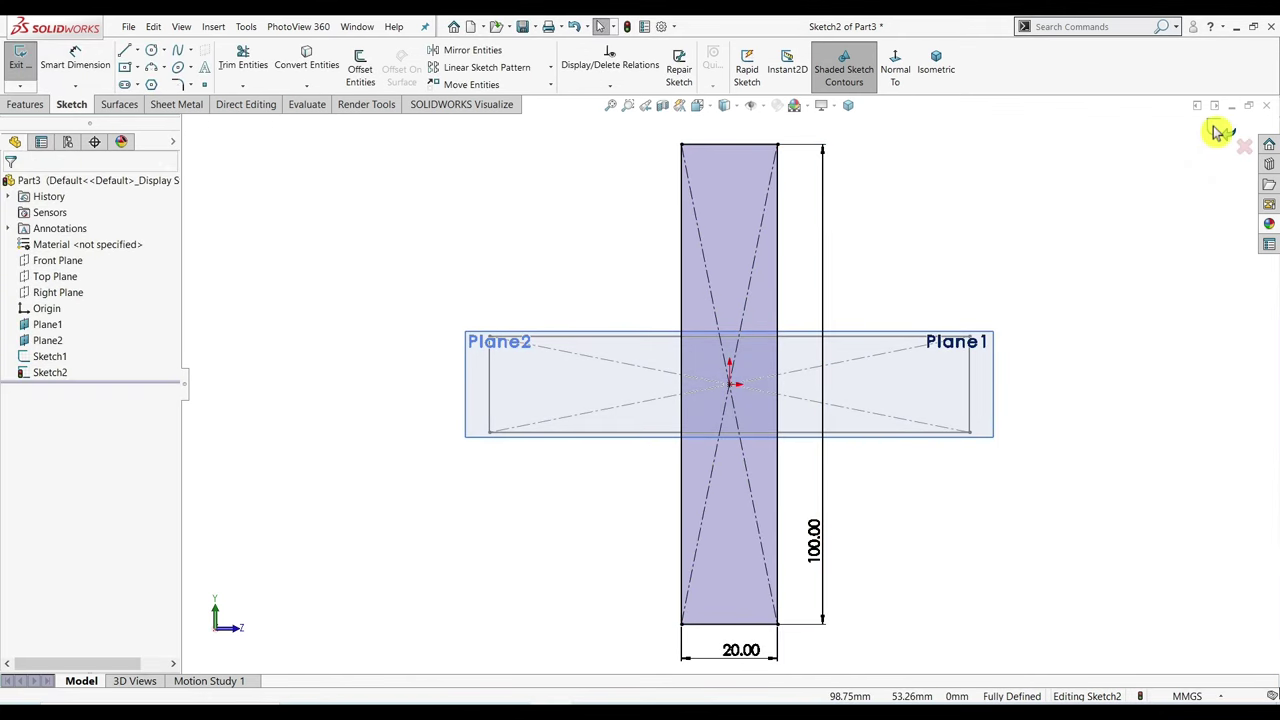
left_click(1221, 128)
left_click(864, 198)
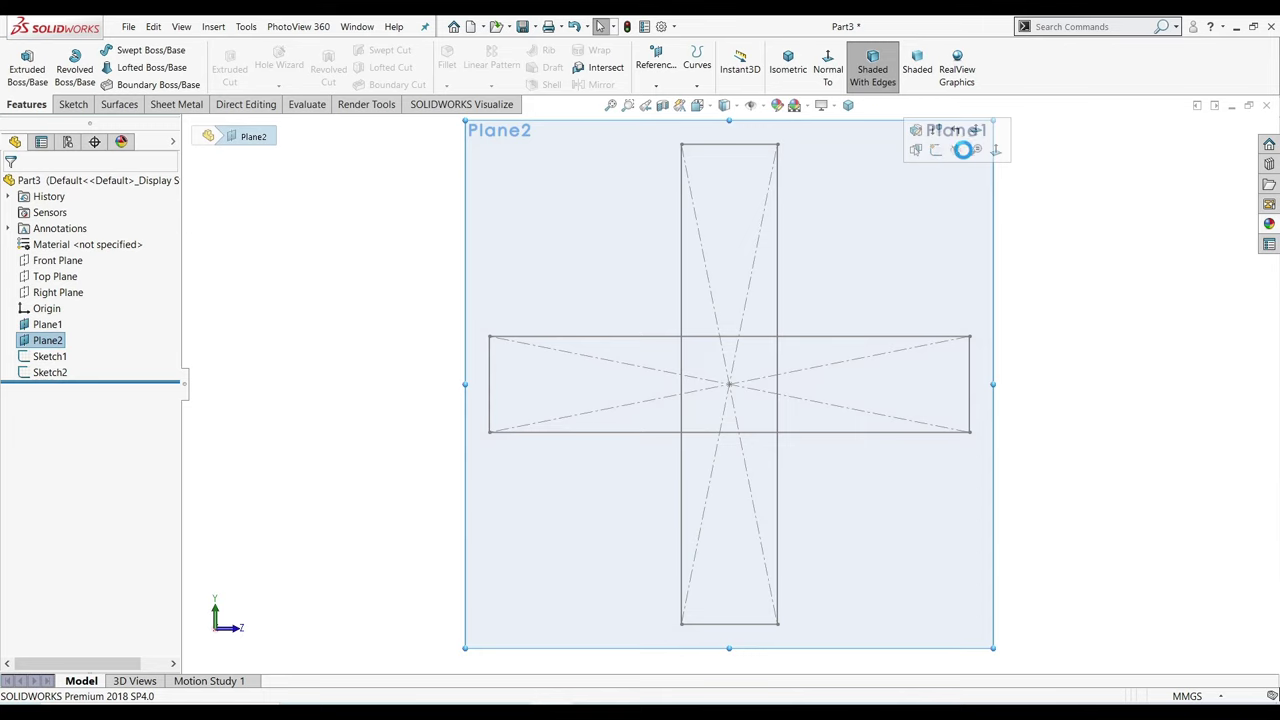
Hide Plane1 and Plane2 and switch to an isometric view.
left_click(962, 150)
left_click(963, 200)
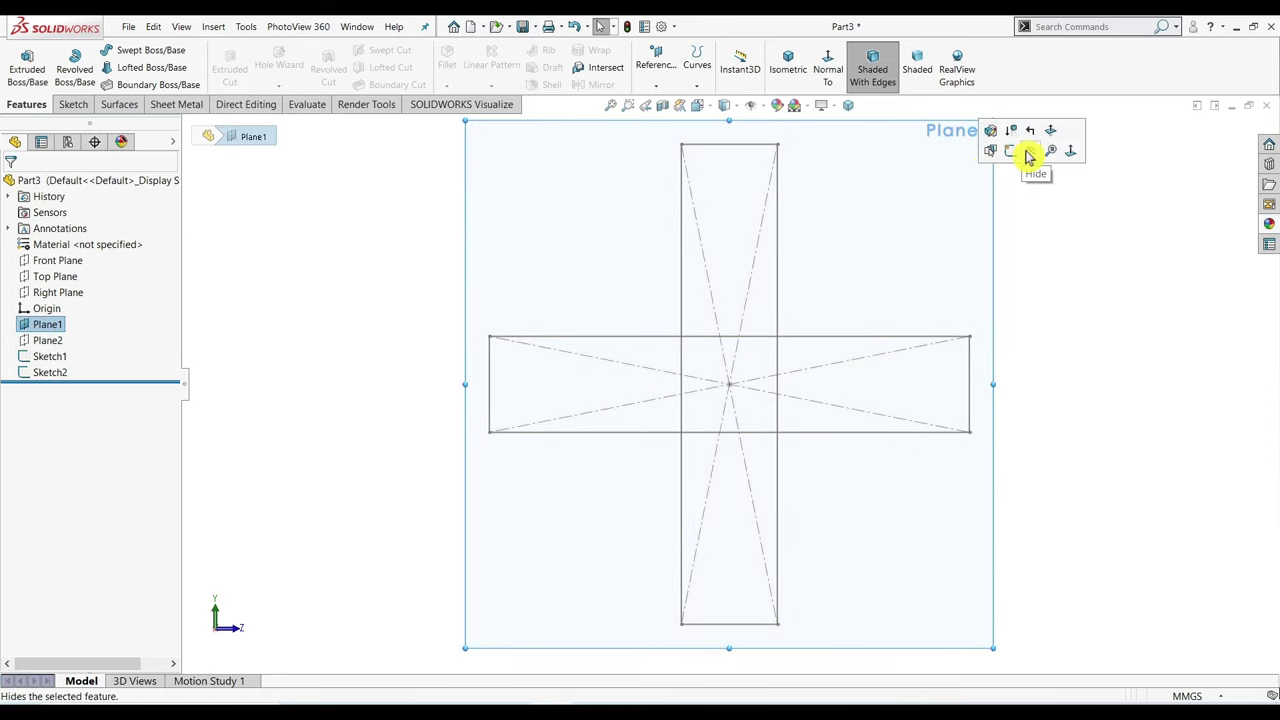
left_click(1030, 155)
left_click(786, 66)
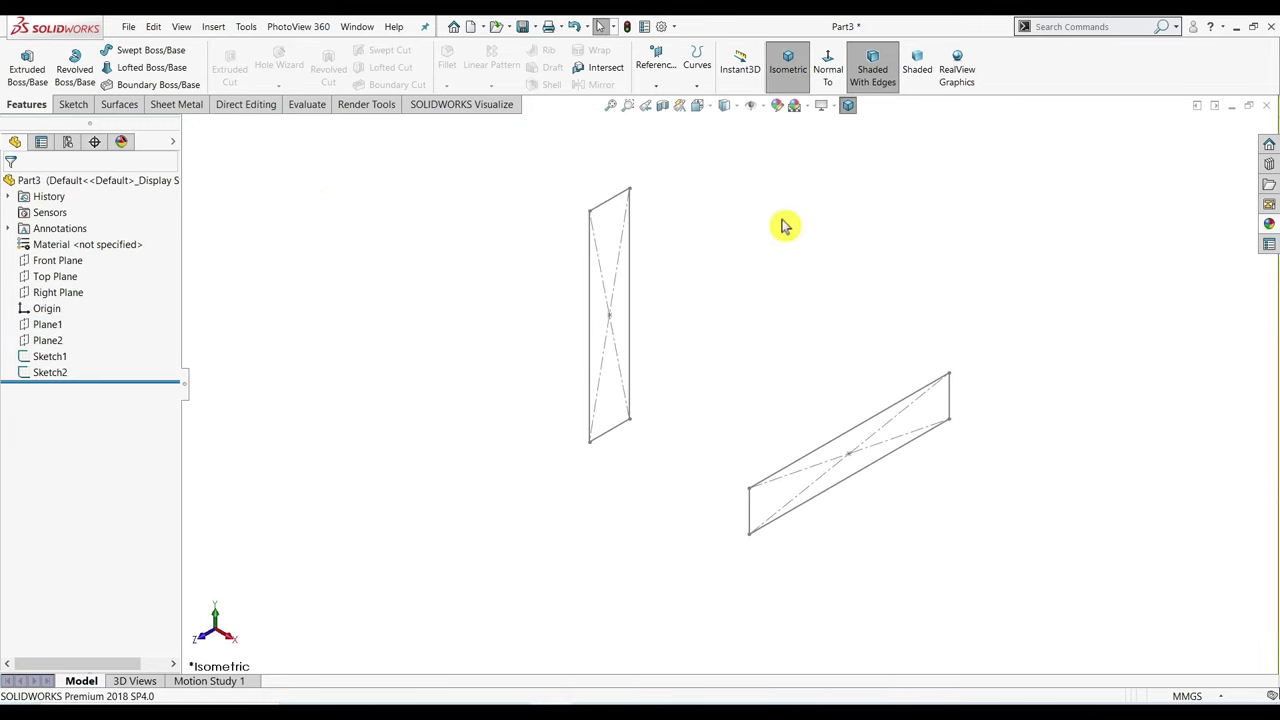
Create planar surfaces from the vertical Sketch2 and horizontal Sketch1 rectangles.
left_click(118, 104)
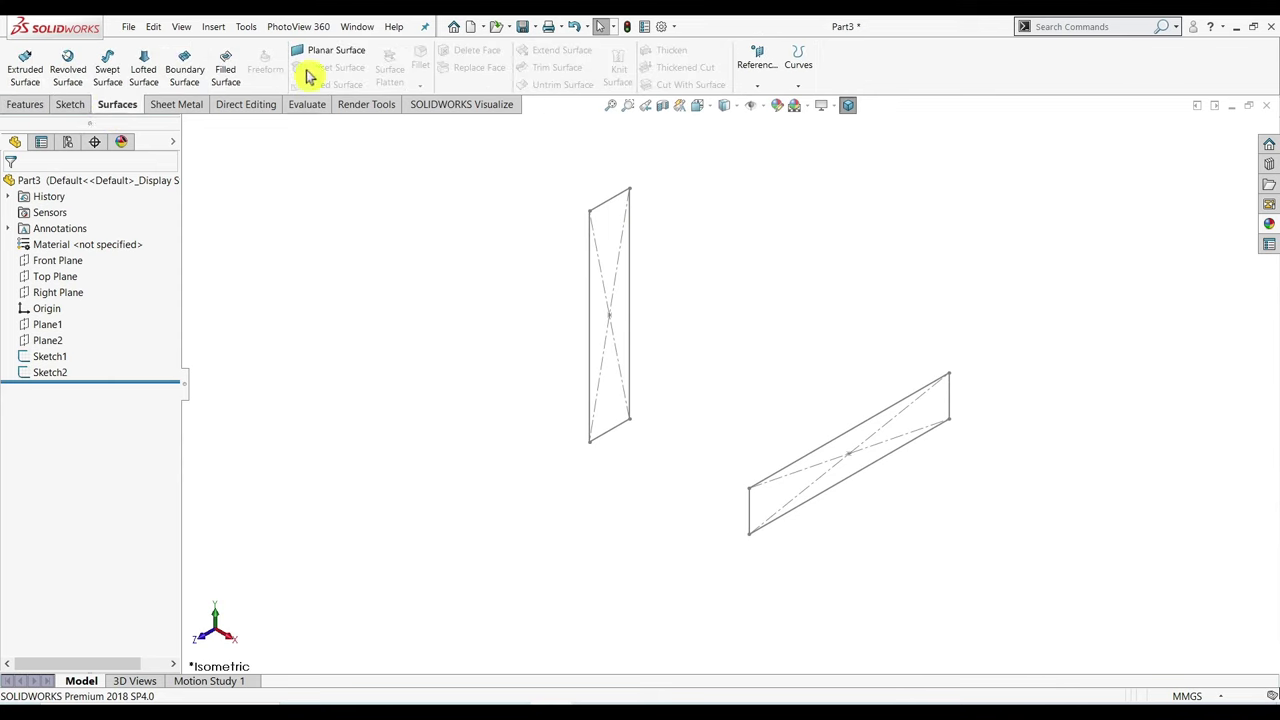
left_click(625, 205)
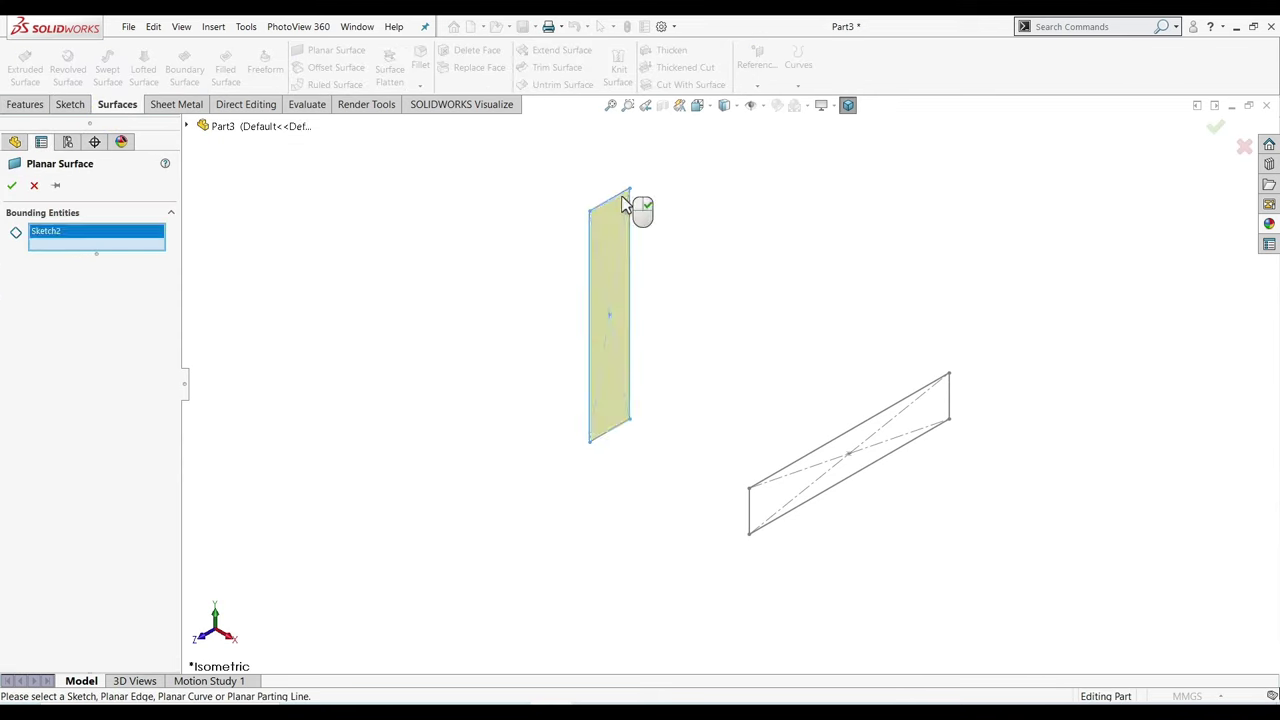
left_click(15, 186)
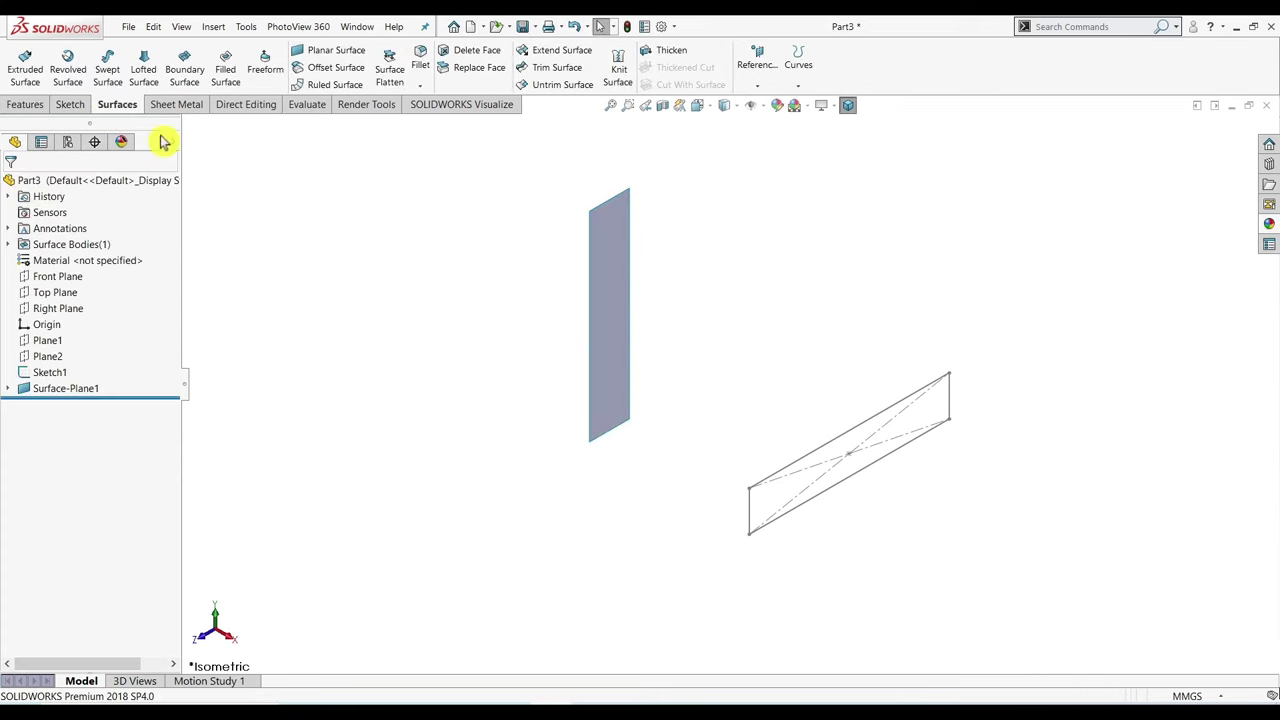
left_click(319, 55)
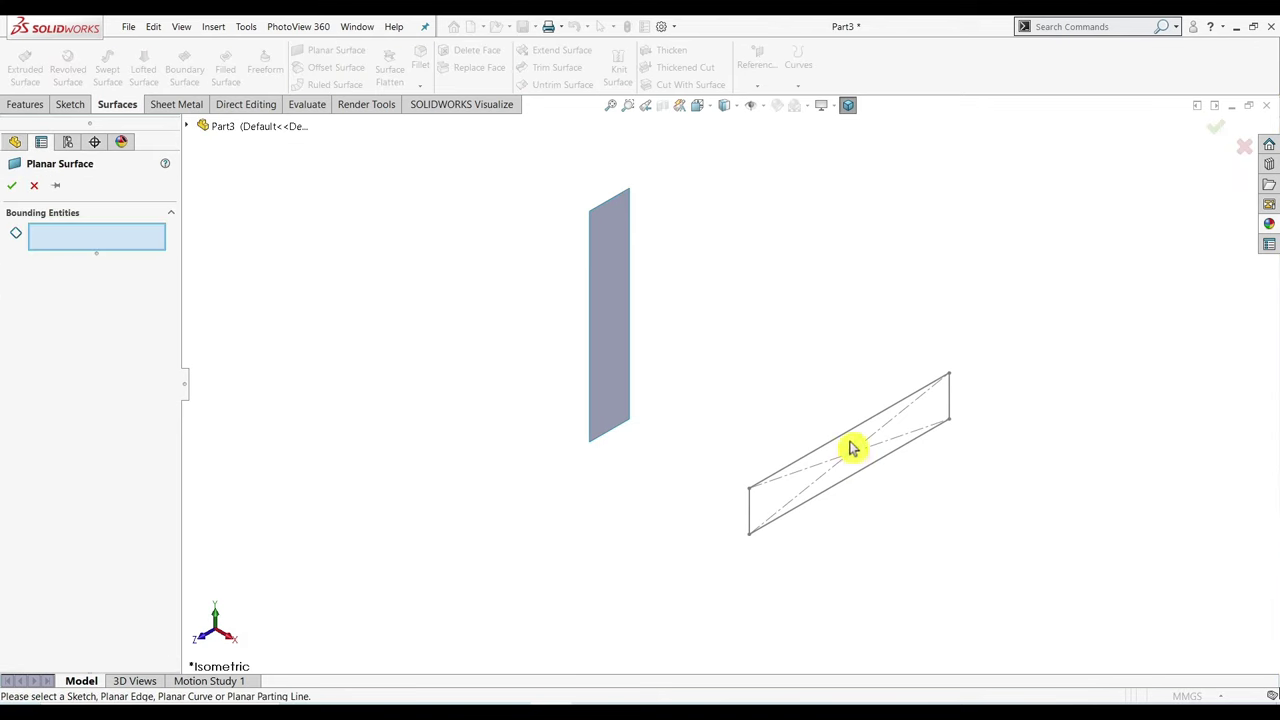
left_click(849, 443)
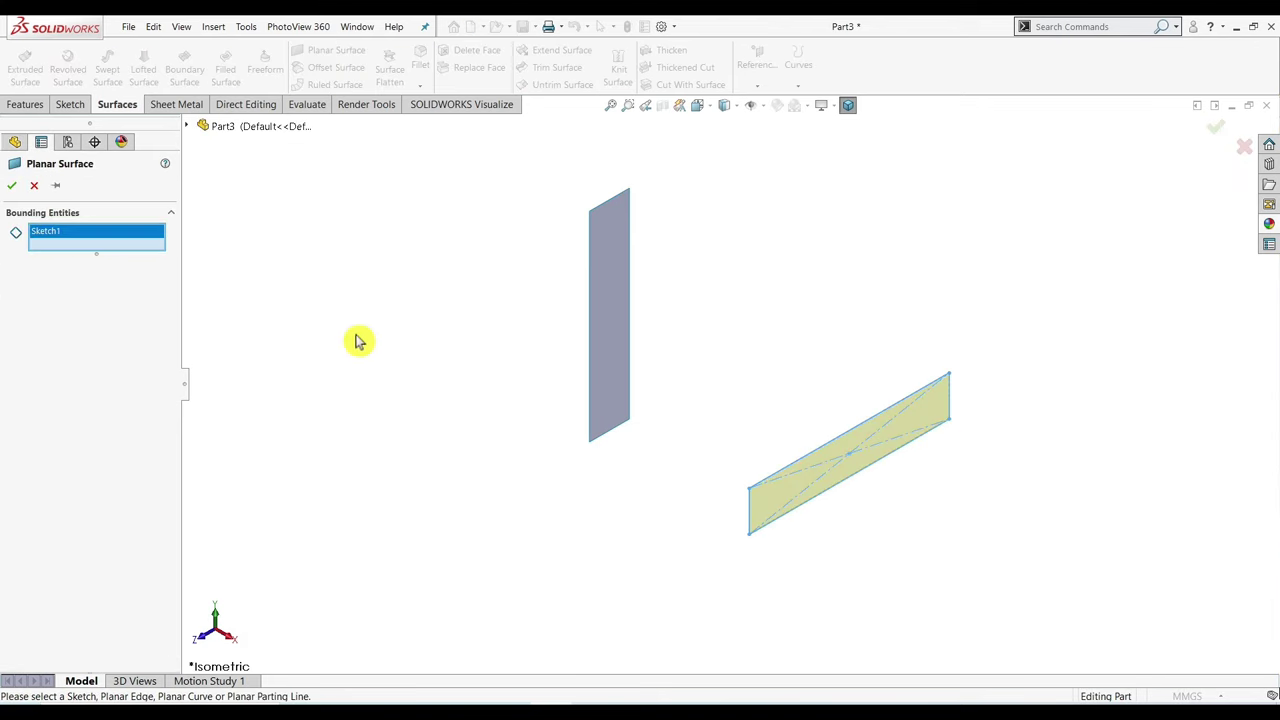
left_click(15, 190)
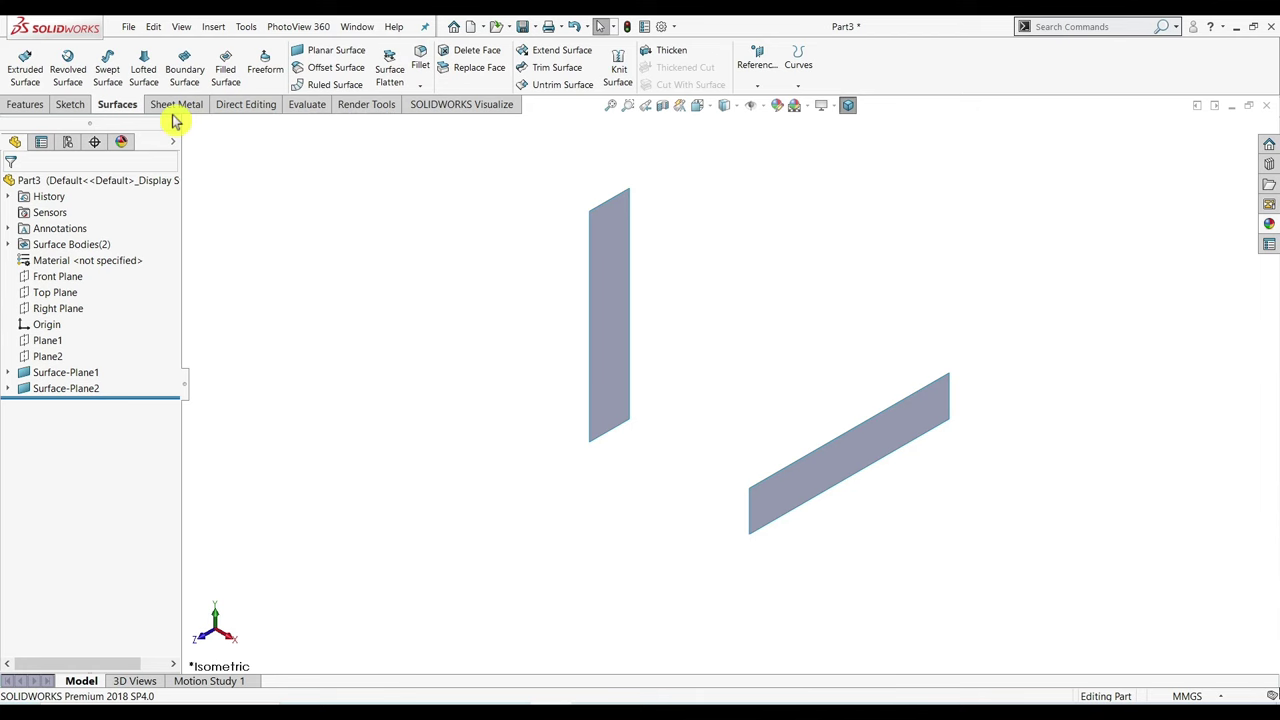
Create two 10 mm normal ruled surfaces, one around each planar surface's edge loop.
left_click(324, 86)
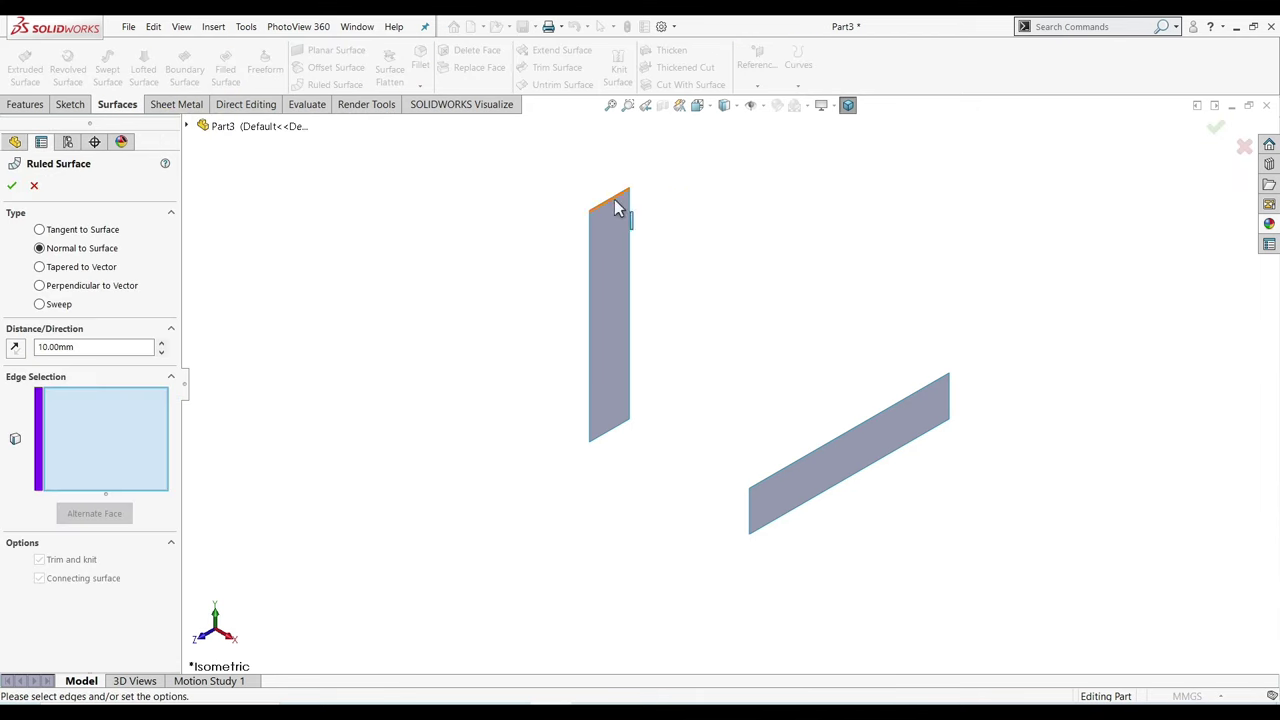
right_click(615, 207)
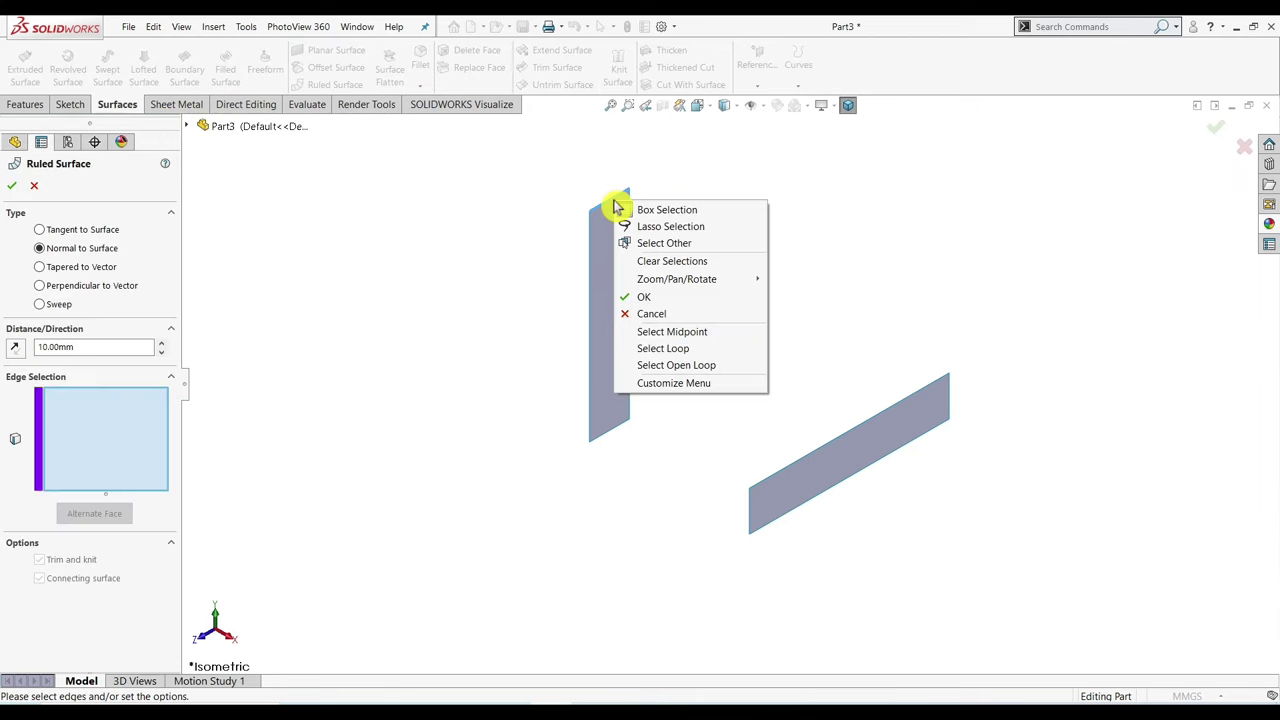
left_click(684, 350)
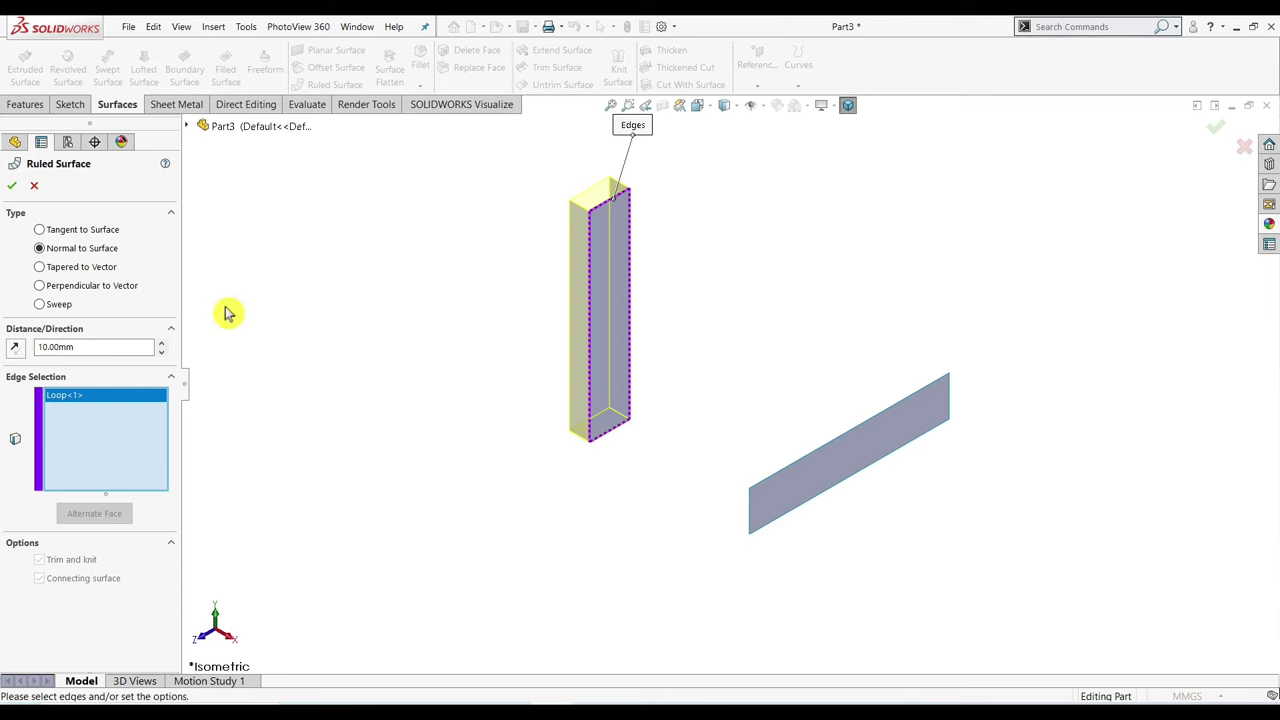
left_click(5, 185)
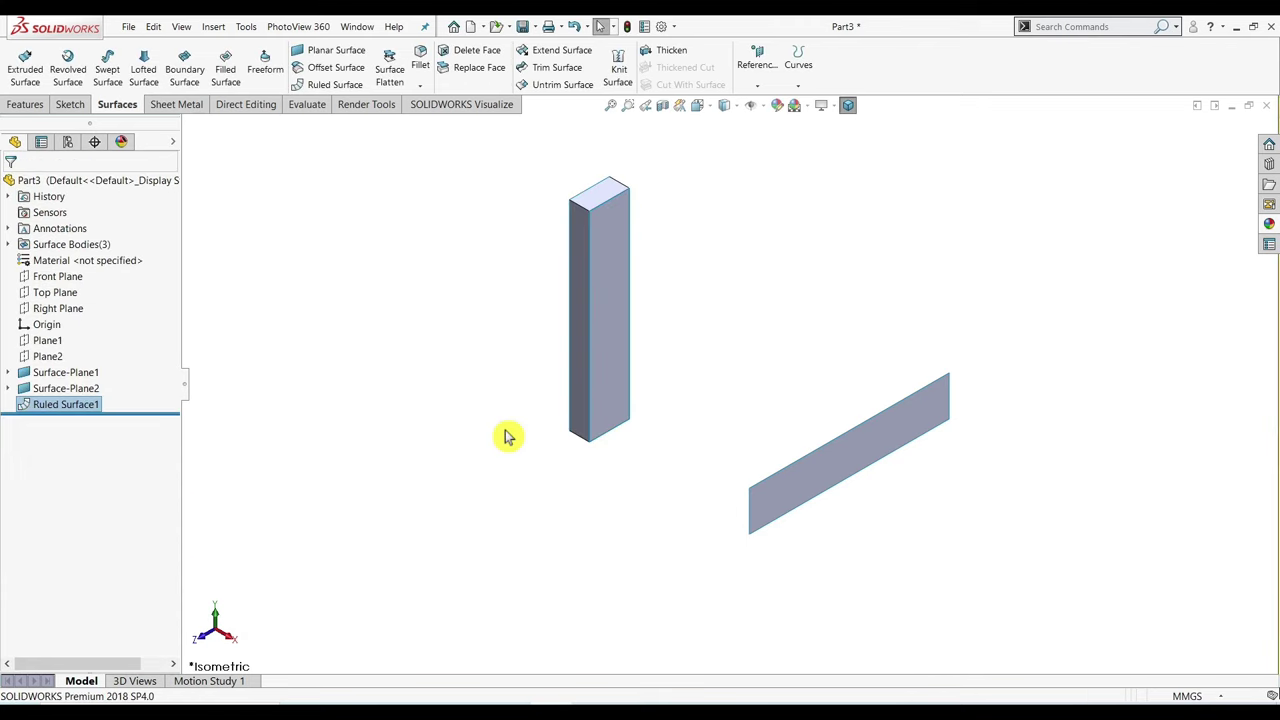
left_click(322, 83)
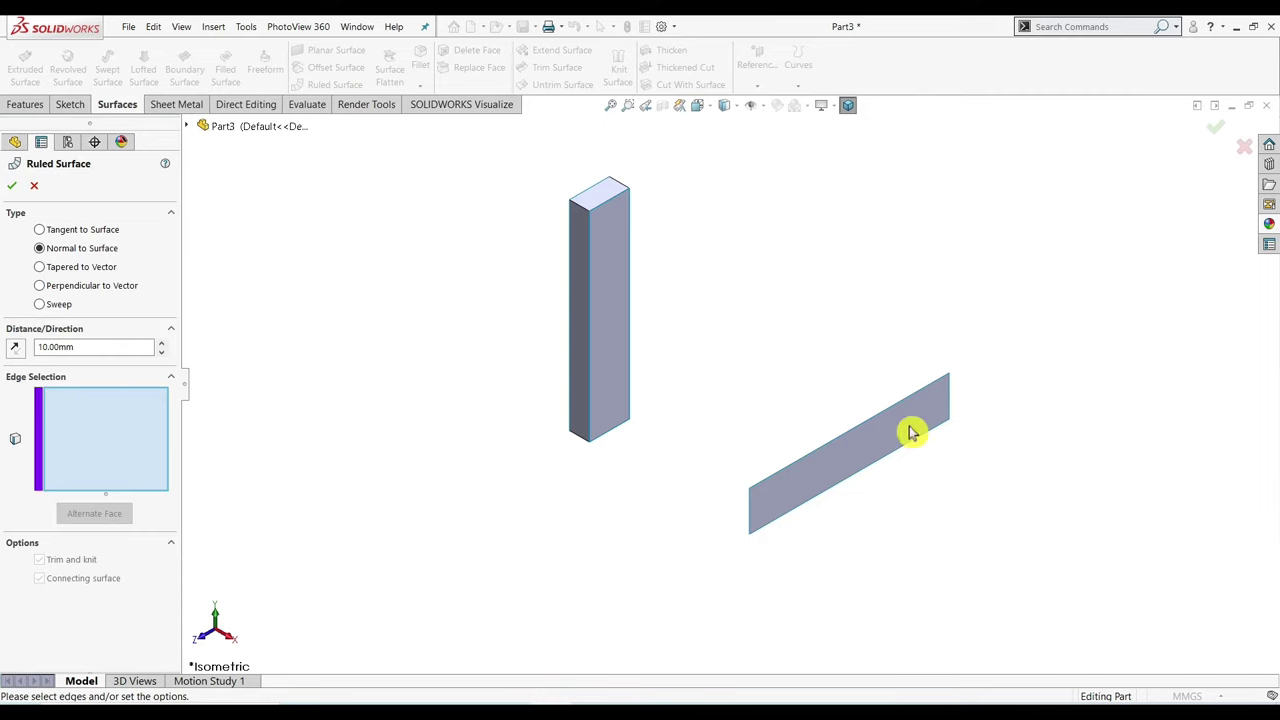
right_click(933, 392)
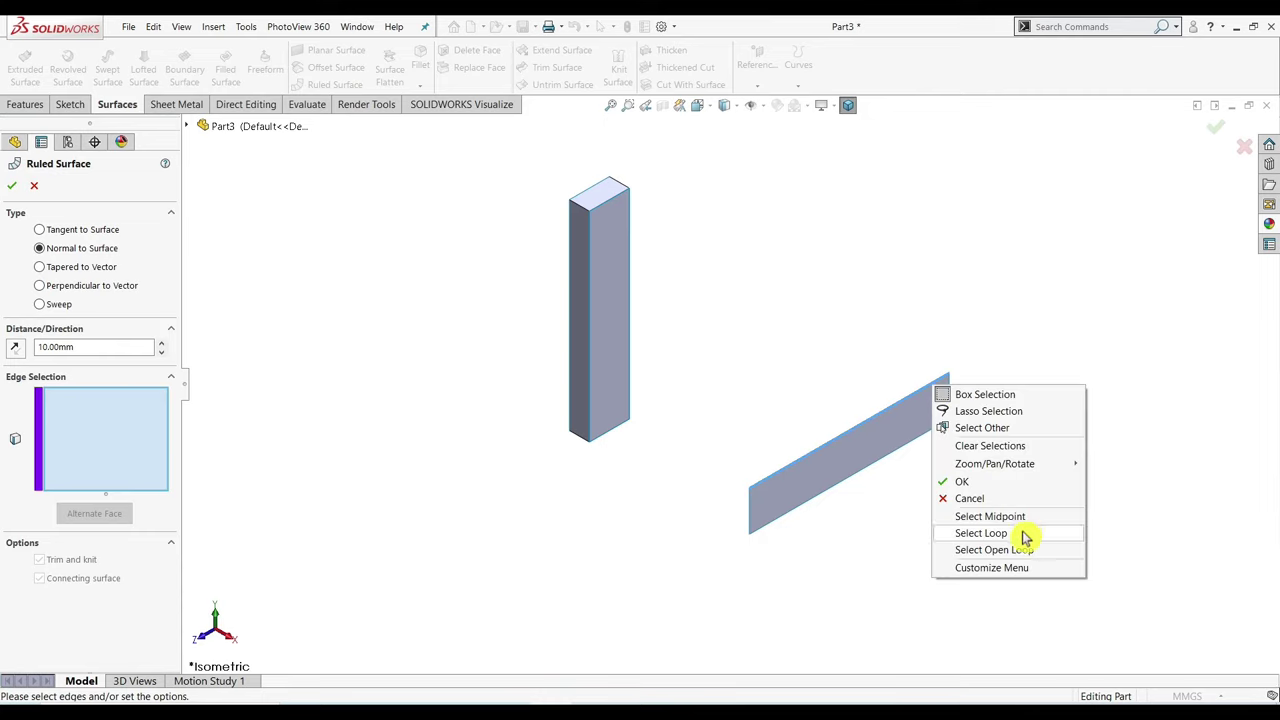
left_click(945, 532)
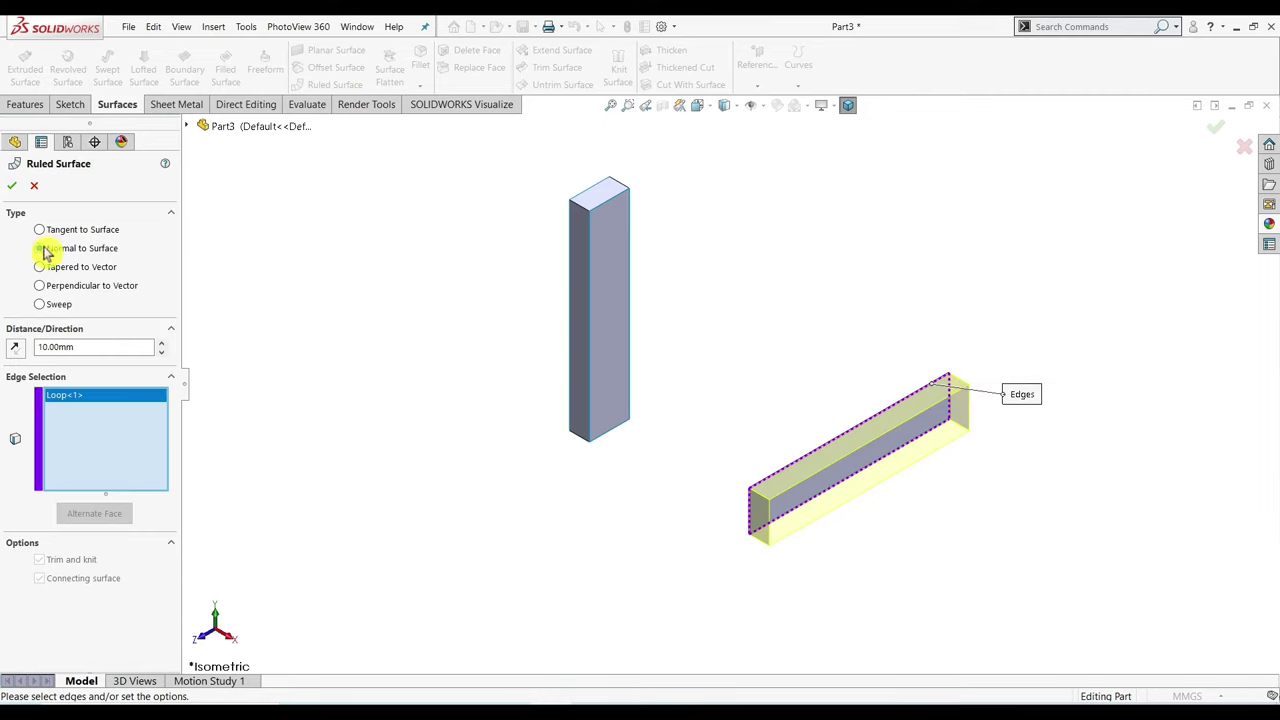
left_click(12, 187)
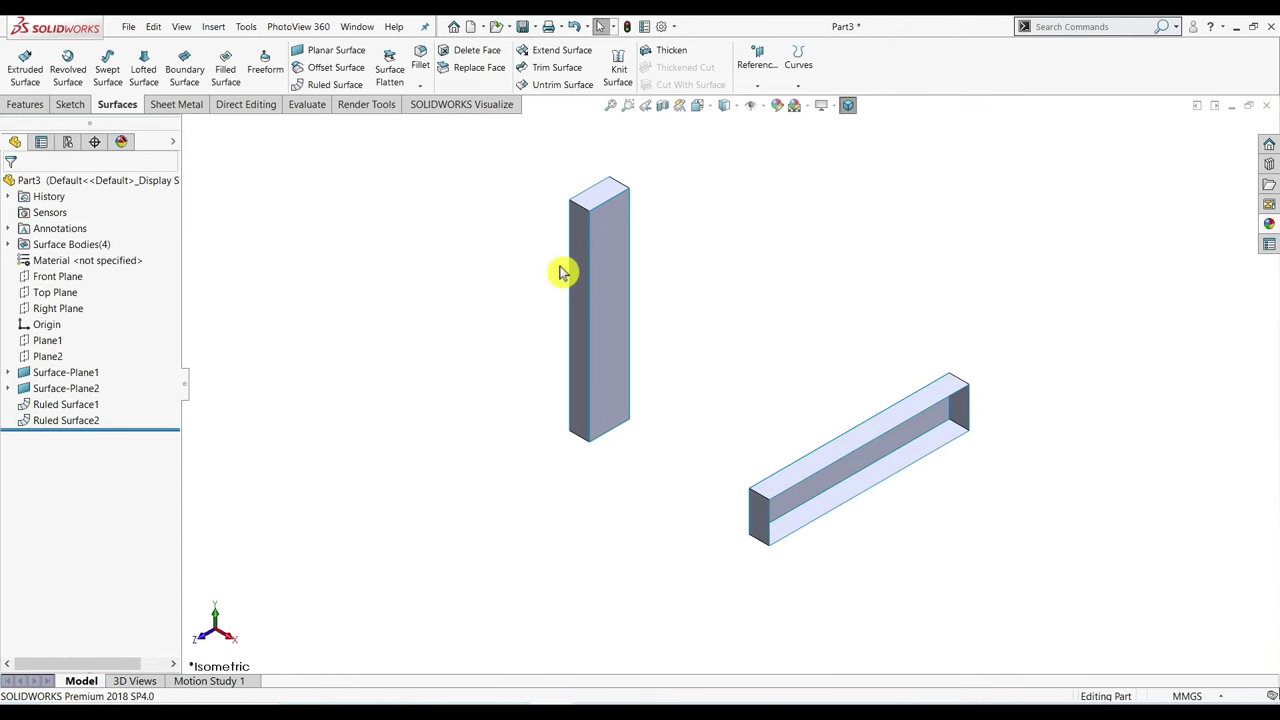
Hide the vertical box's front face and the horizontal box's top face.
left_click(610, 268)
left_click(683, 222)
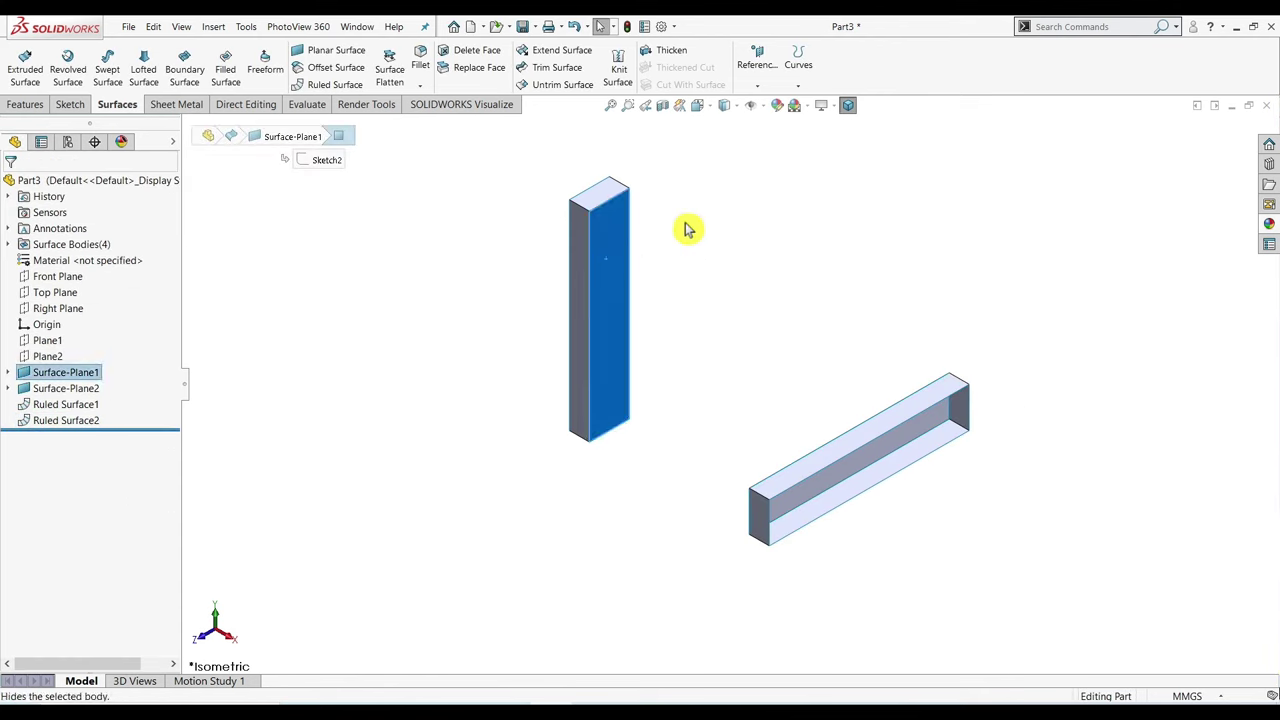
left_click(866, 468)
left_click(948, 425)
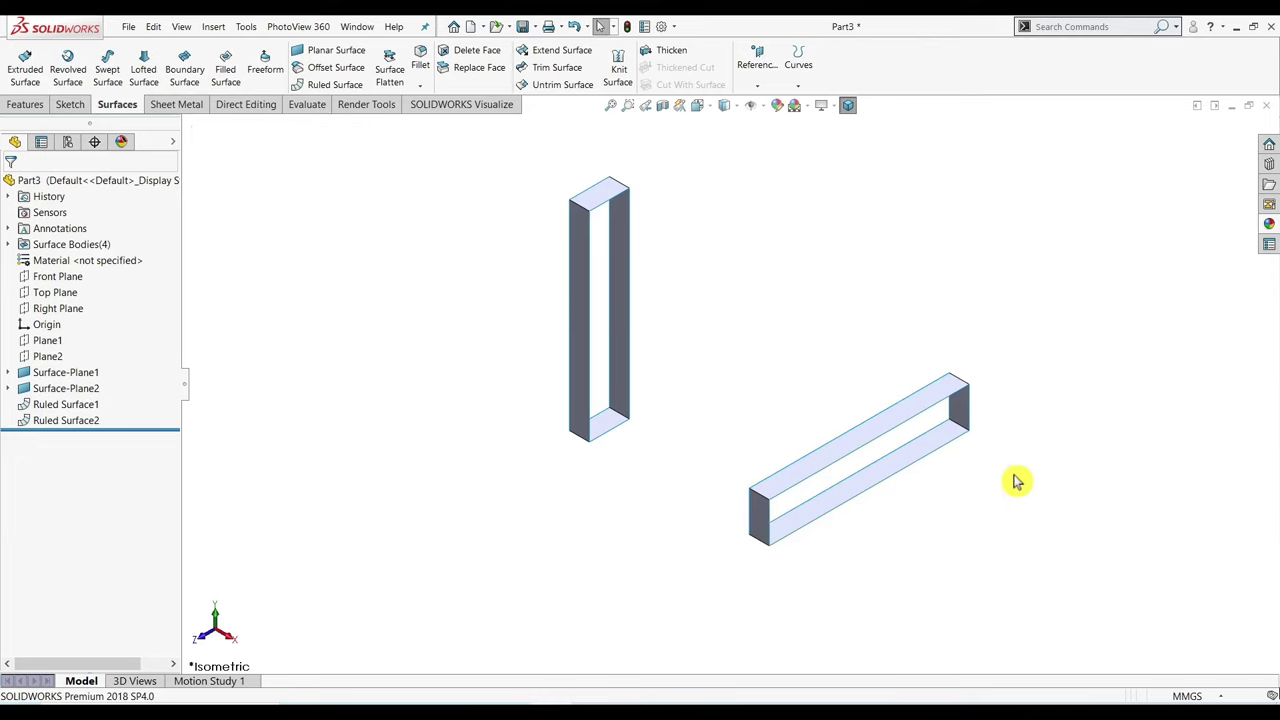
Start a Surface-Loft using each open box's grouped edges as the two profiles.
left_click(145, 70)
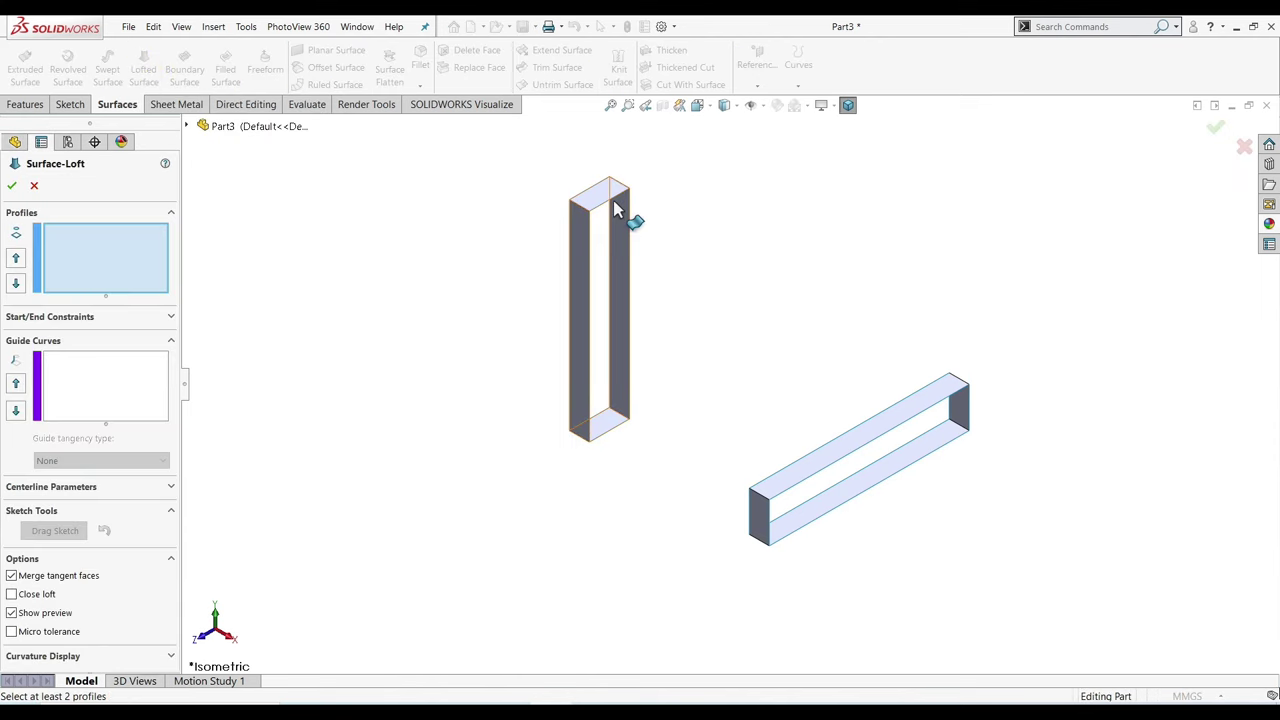
right_click(432, 213)
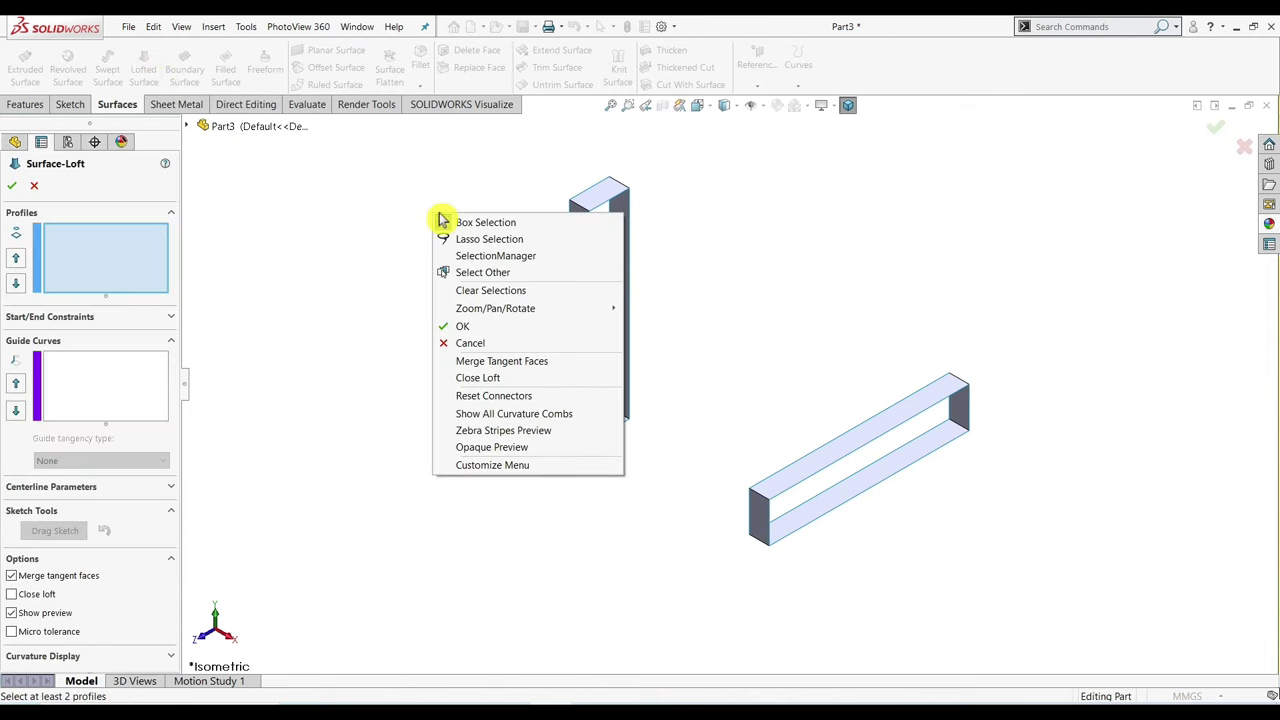
left_click(485, 256)
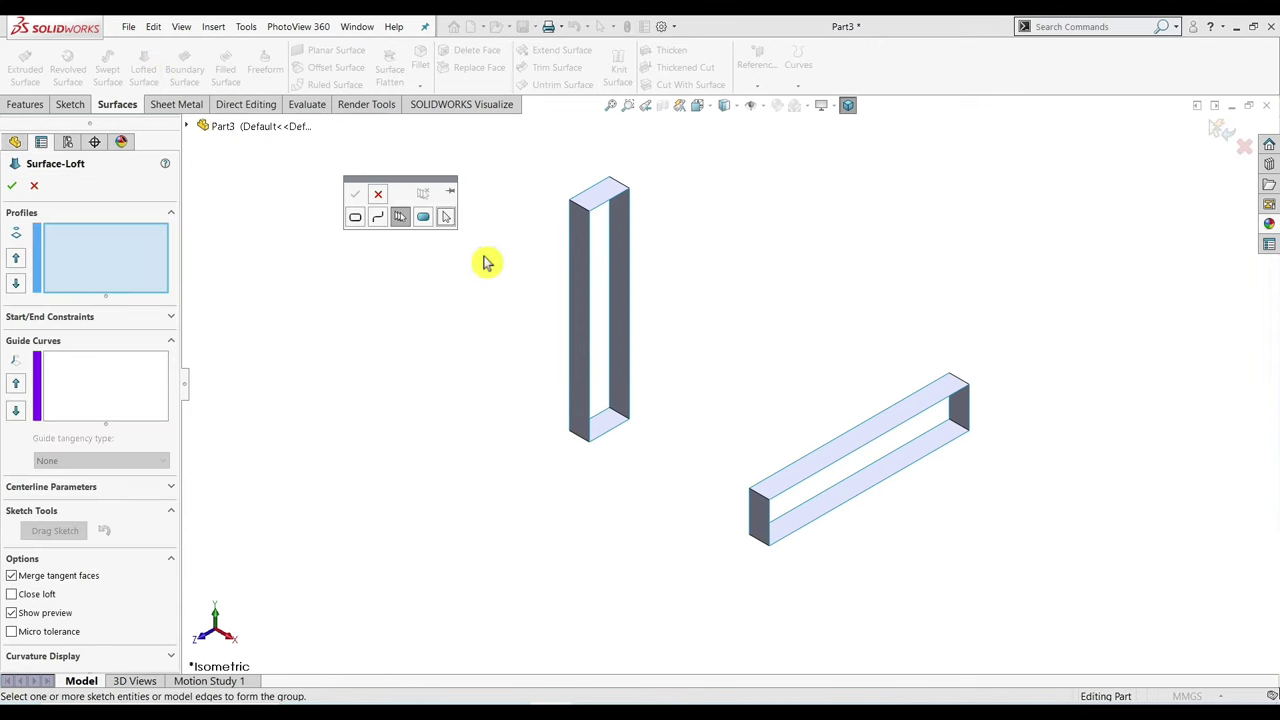
left_click(606, 208)
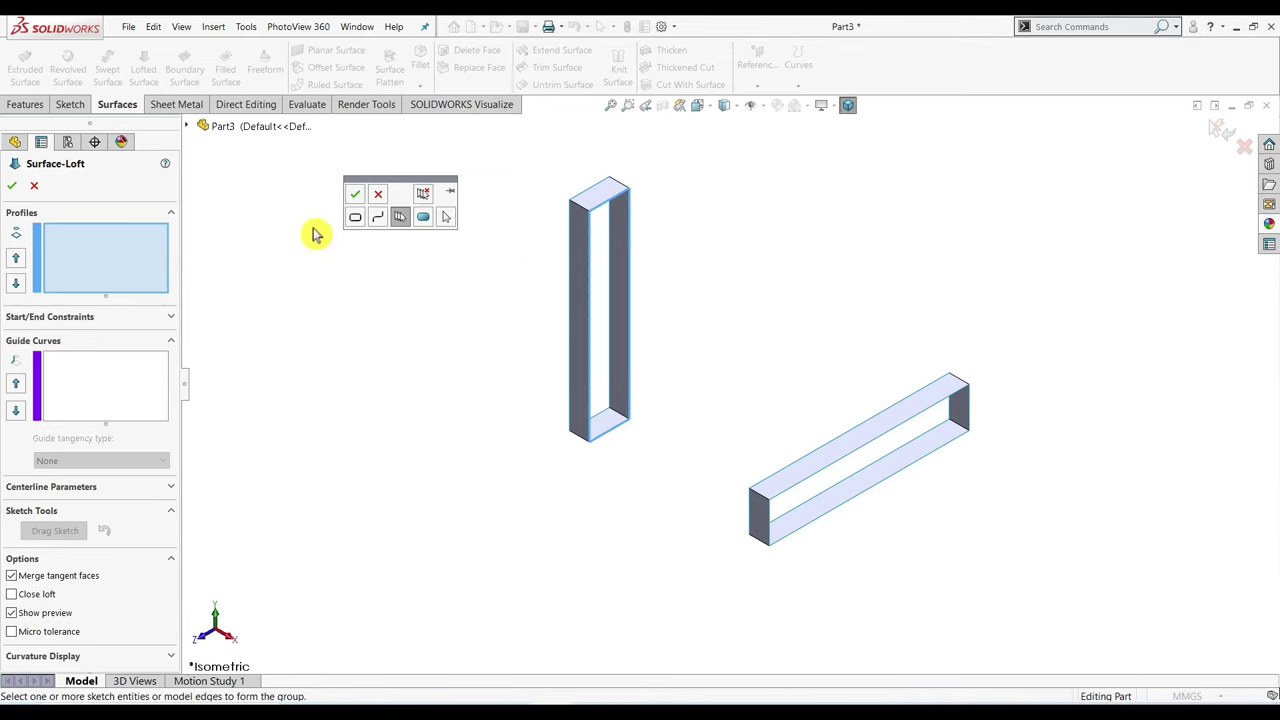
left_click(356, 199)
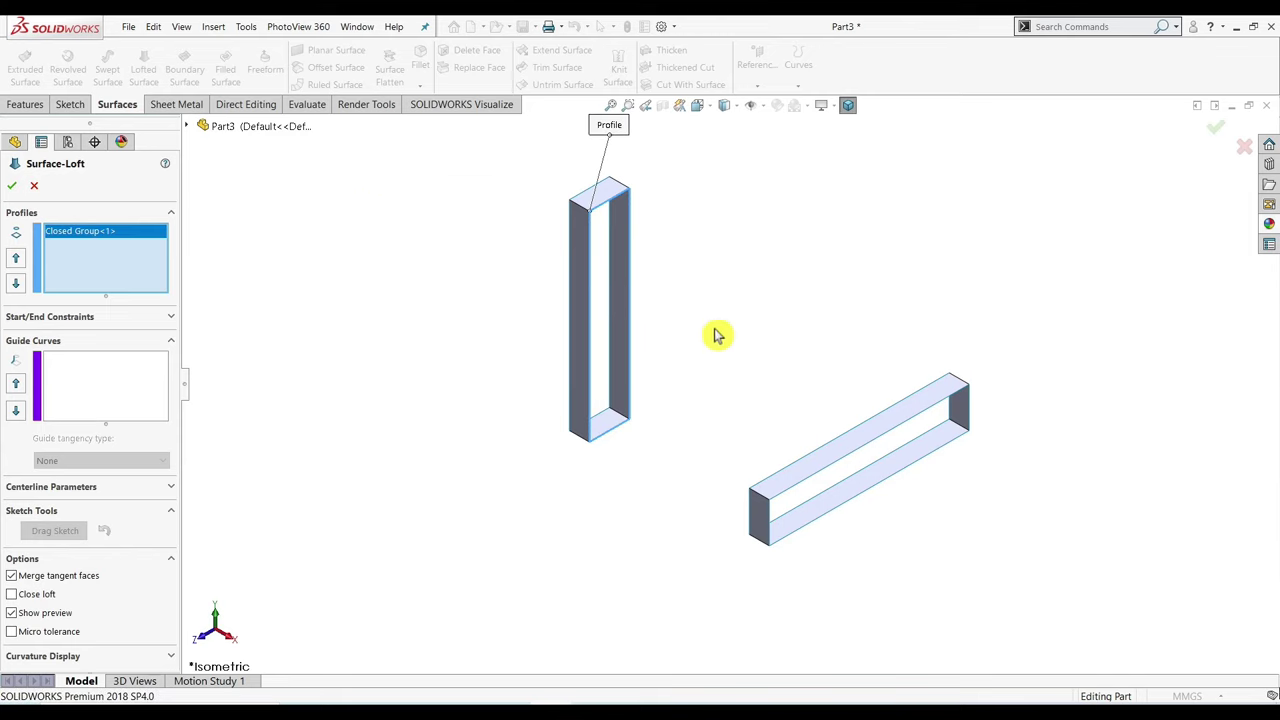
right_click(668, 410)
left_click(745, 450)
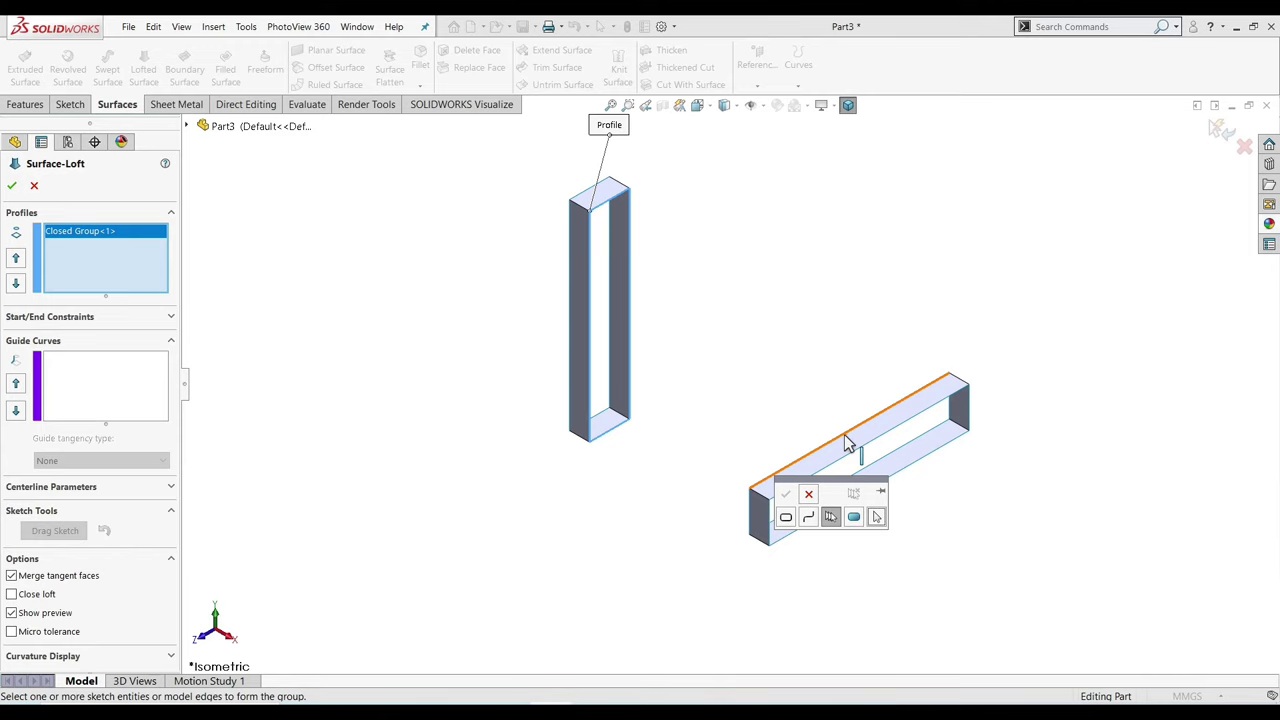
left_click(927, 404)
left_click(949, 405)
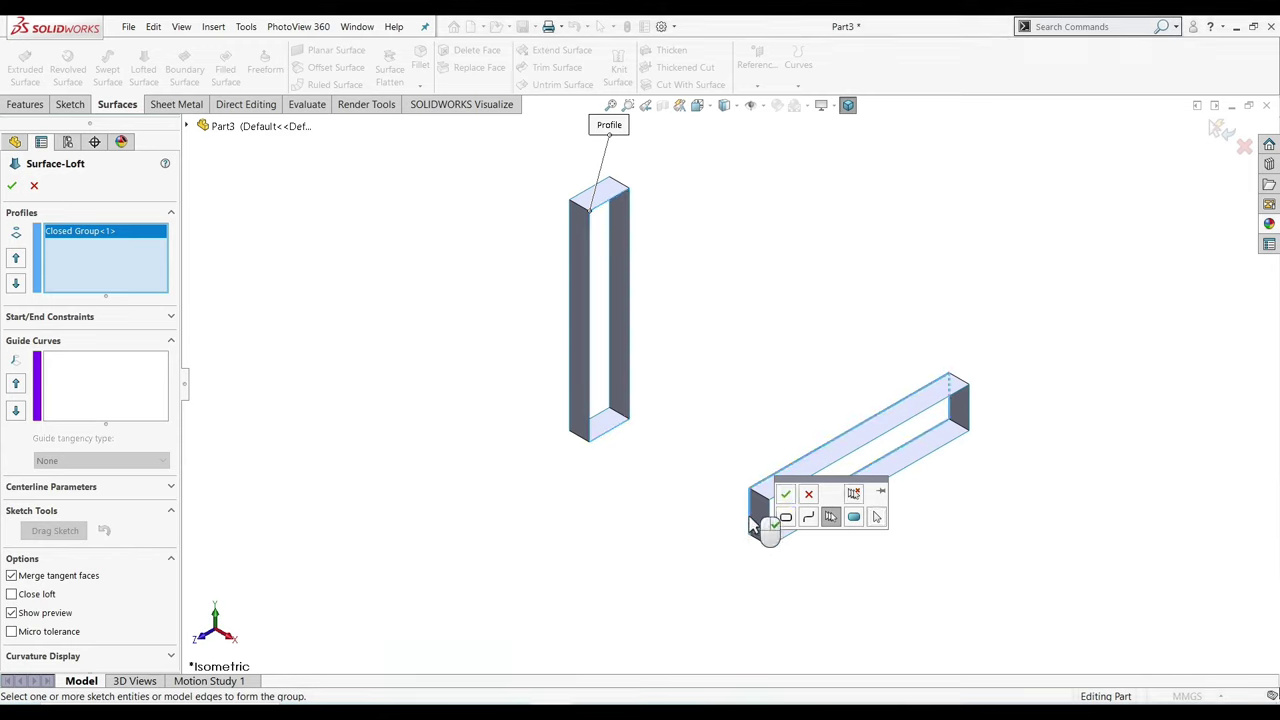
left_click(786, 502)
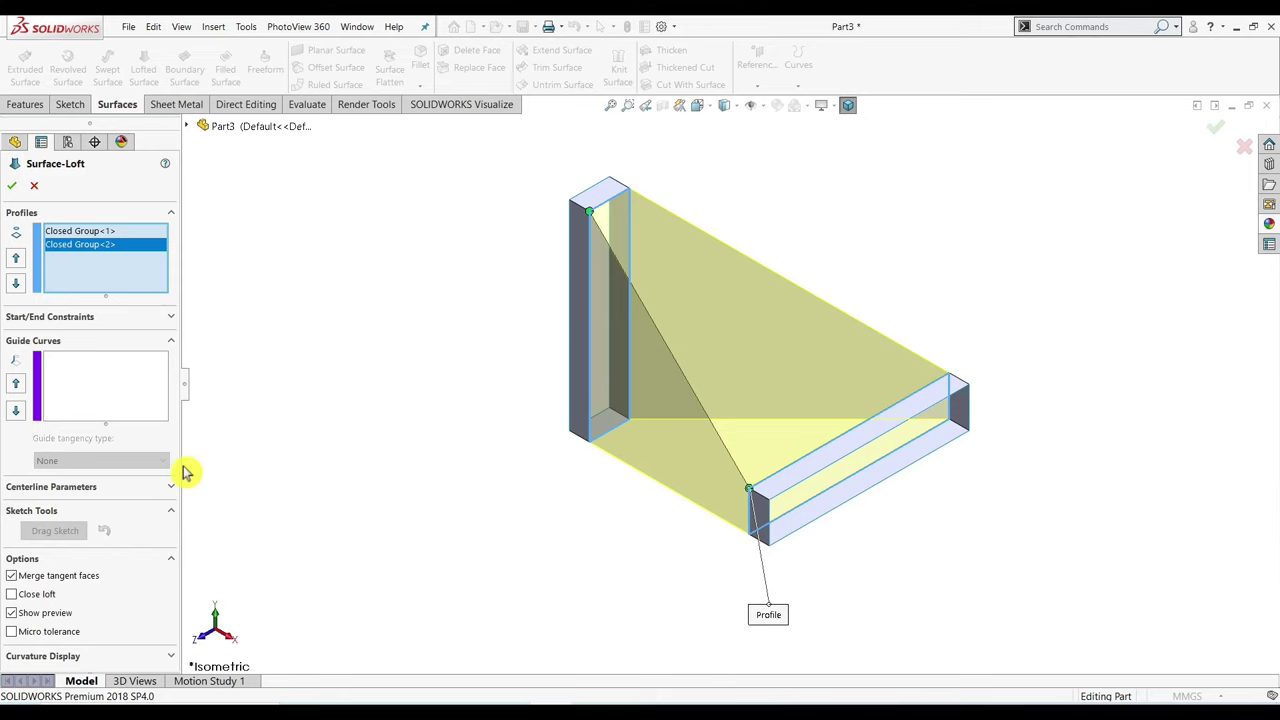
Set Tangency To Face at both loft ends, show a density-20 mesh preview, and accept.
left_click(86, 317)
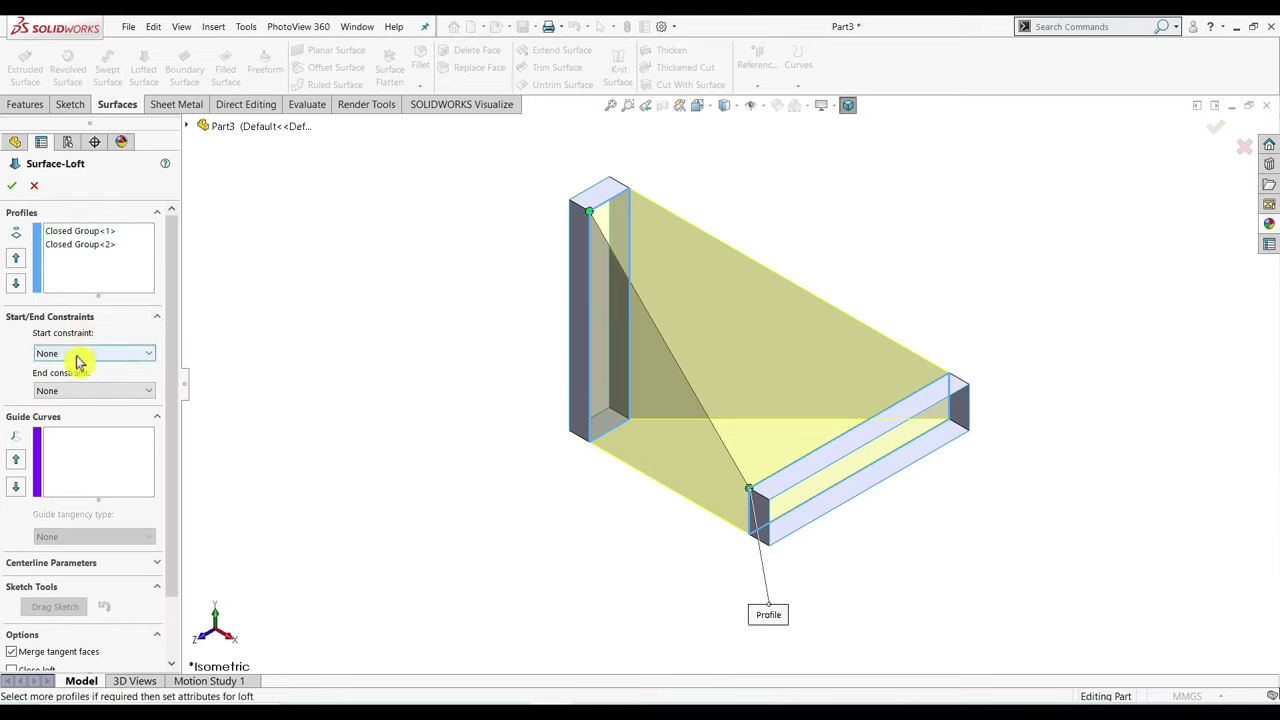
left_click(80, 354)
left_click(80, 390)
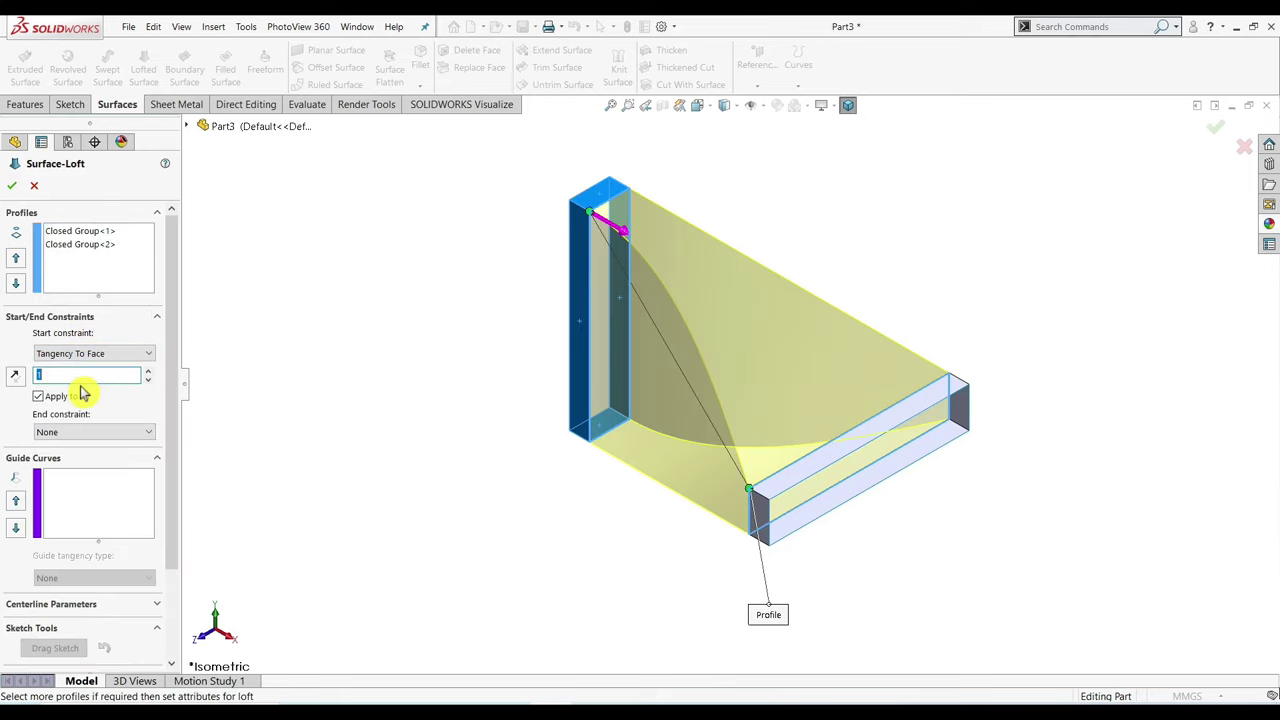
left_click(86, 432)
left_click(86, 475)
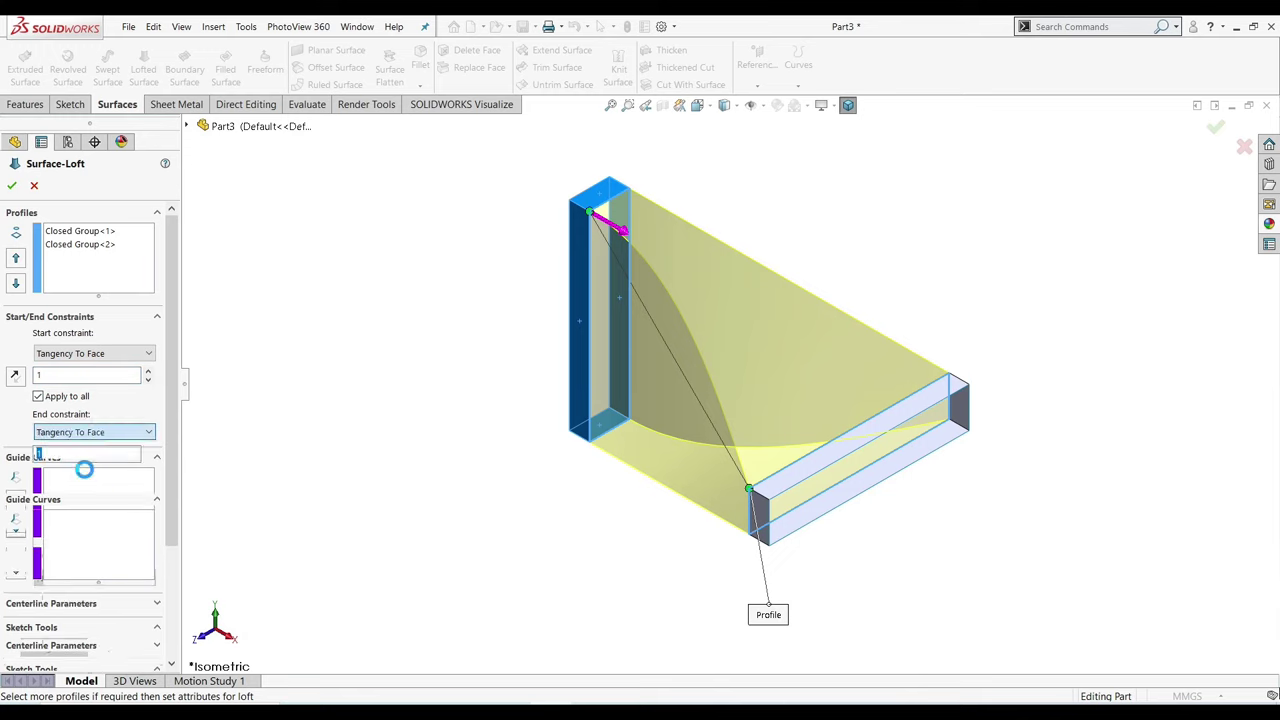
left_click_drag(171, 420, 175, 583)
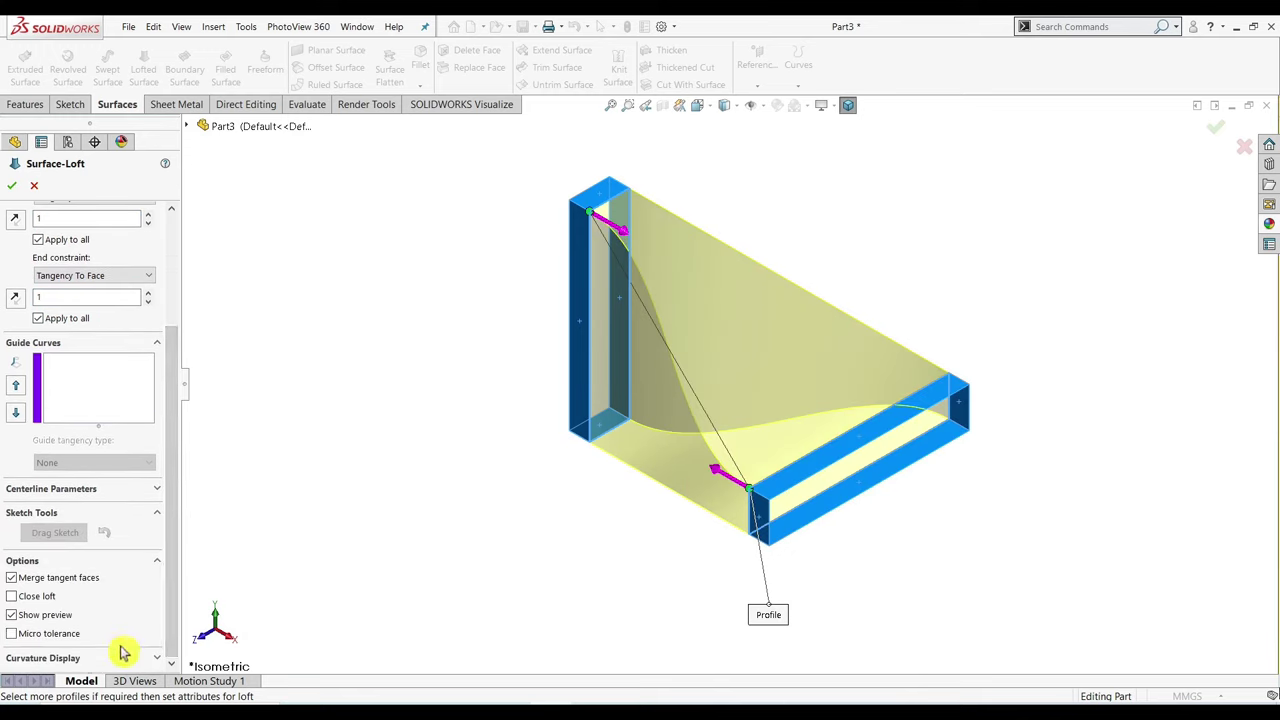
left_click(124, 658)
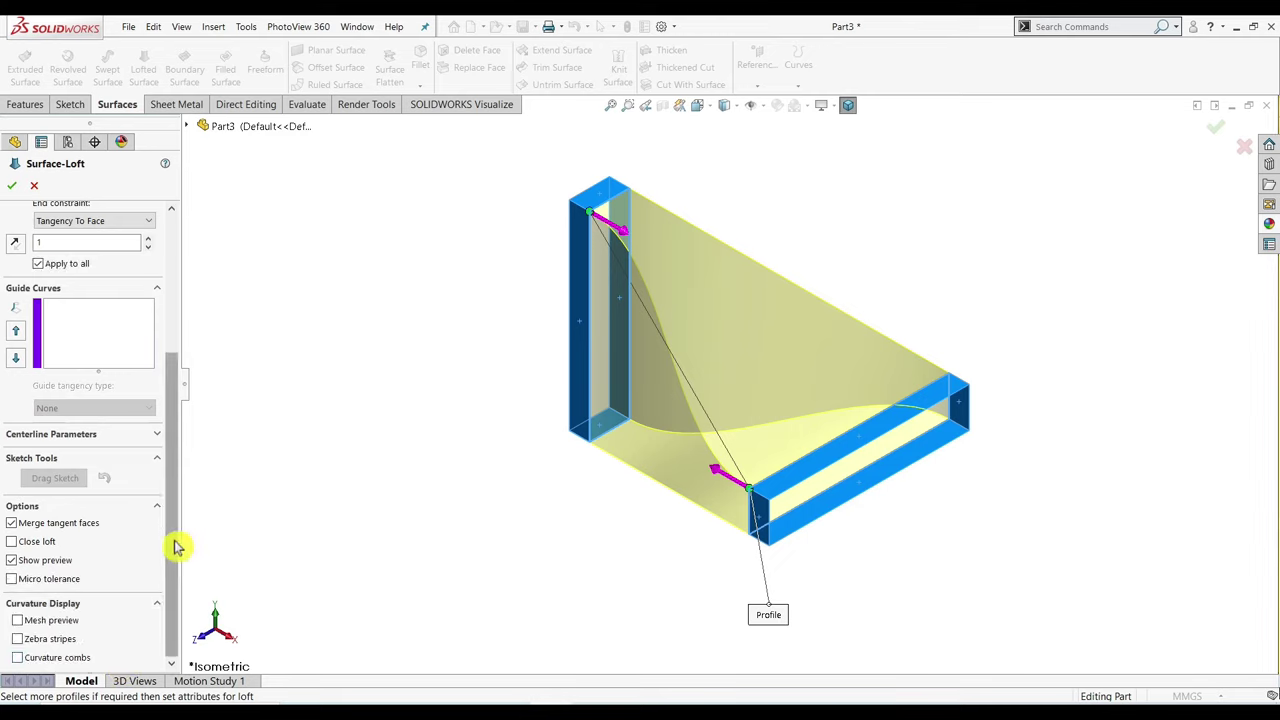
left_click(17, 621)
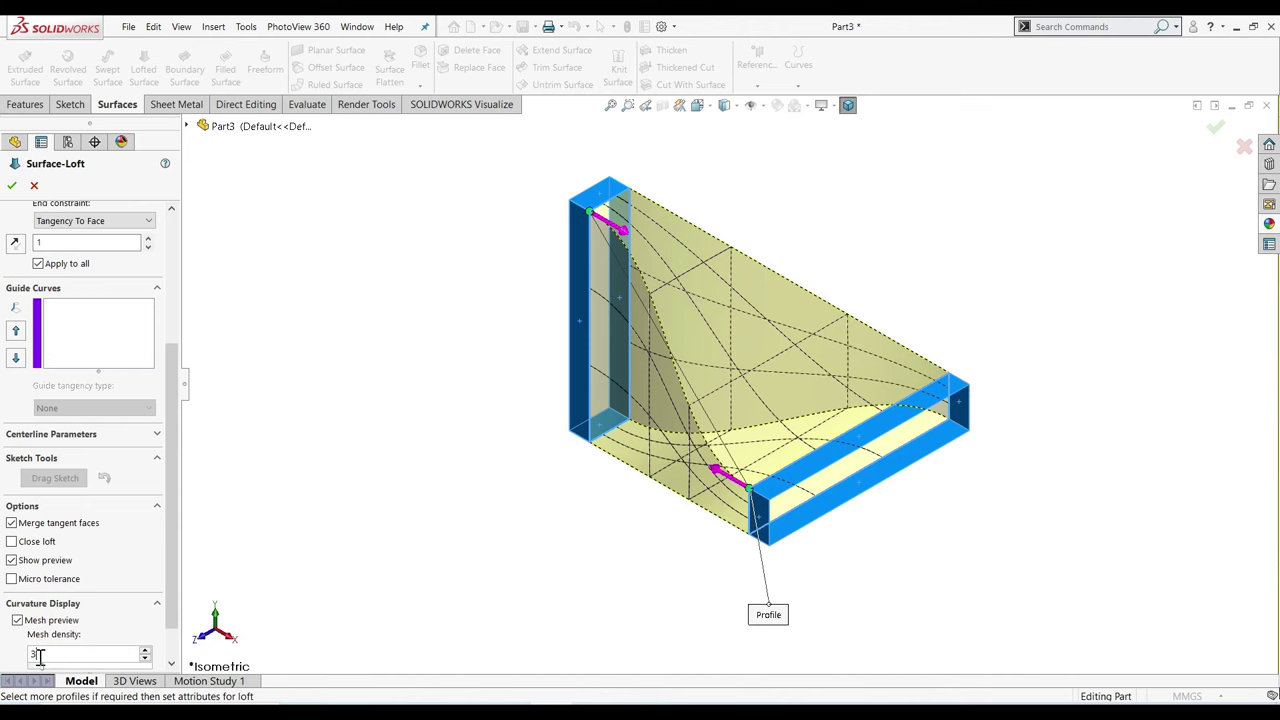
key("Return")
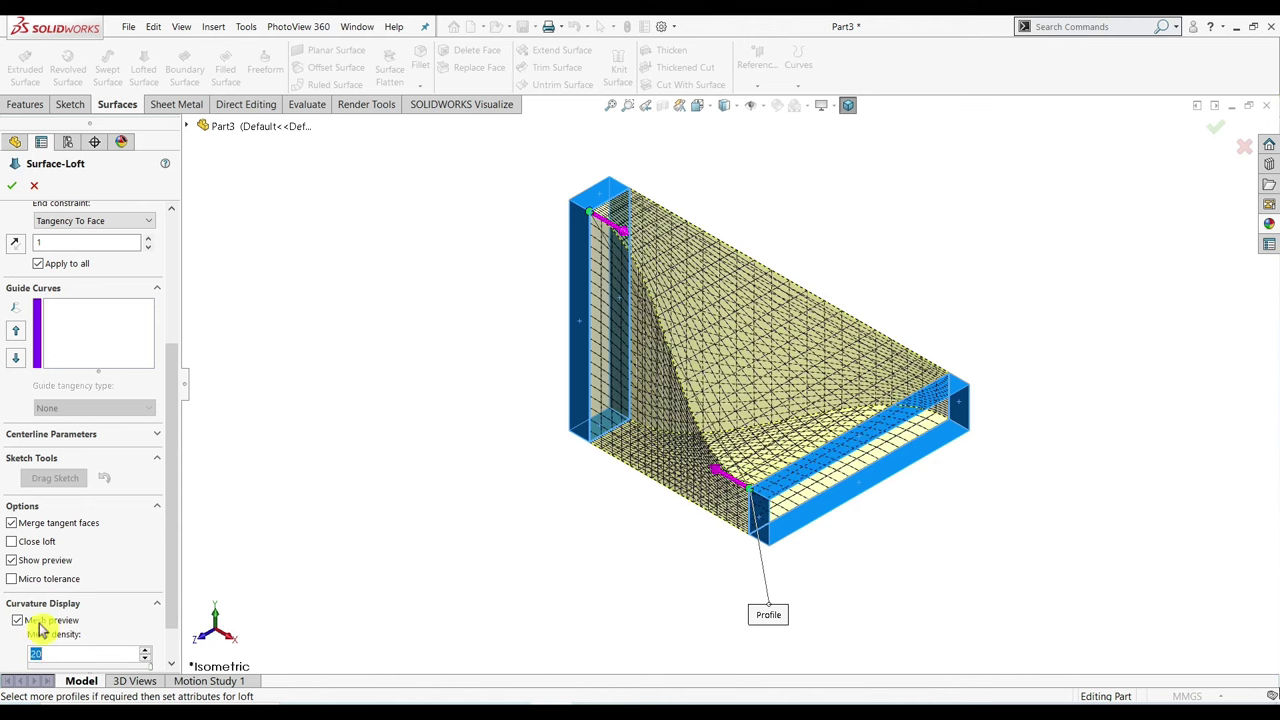
left_click(14, 187)
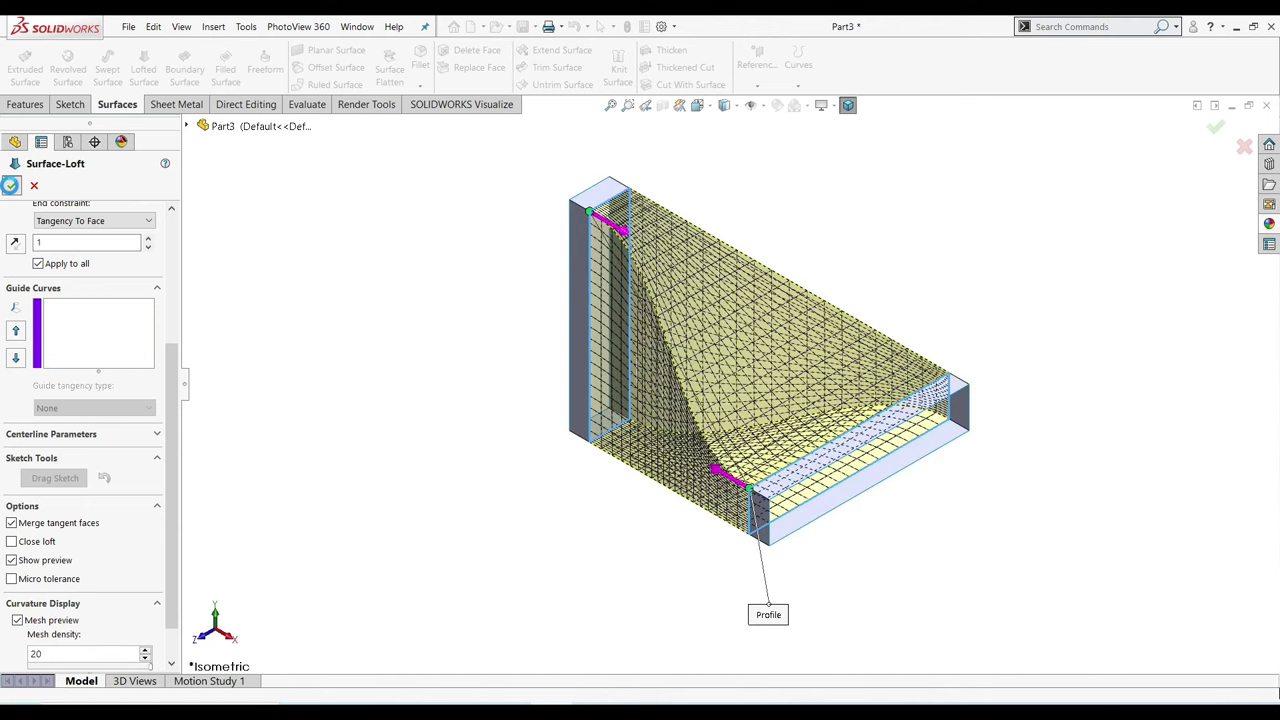
Hide both ruled surfaces and show Surface-Plane1 and Surface-Plane2.
left_click(48, 413)
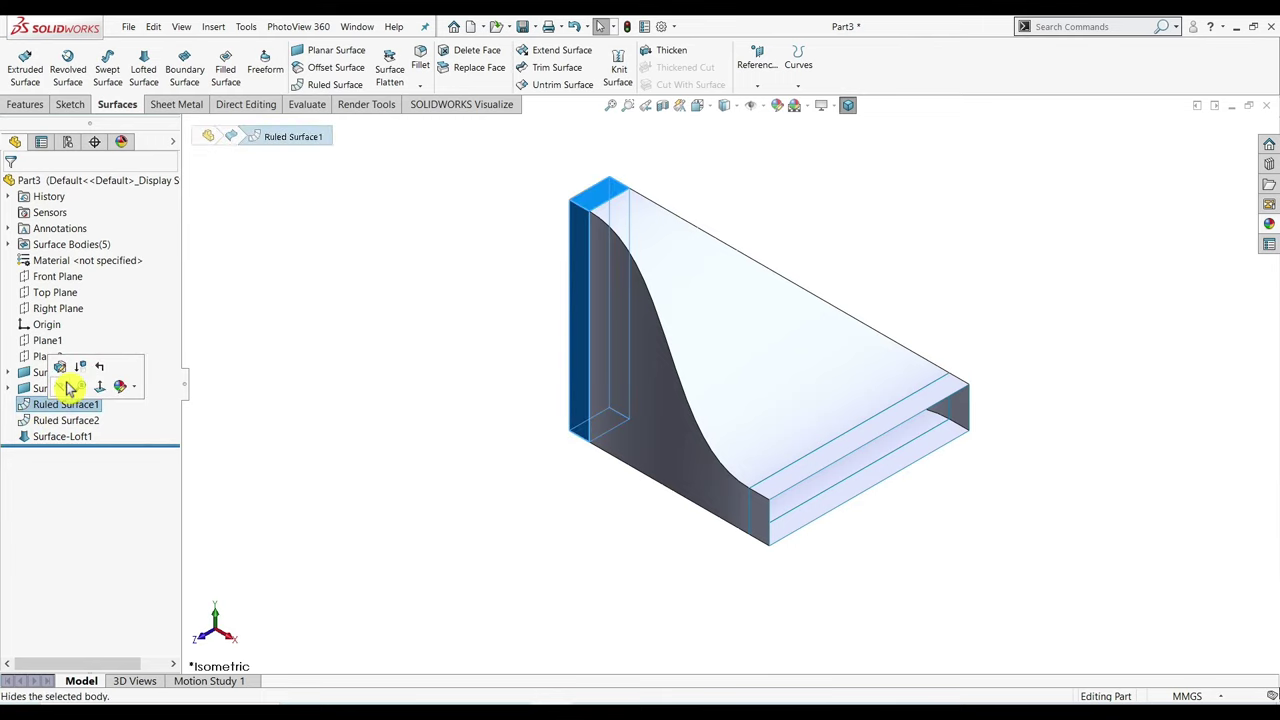
left_click(77, 400)
left_click(74, 421)
left_click(86, 408)
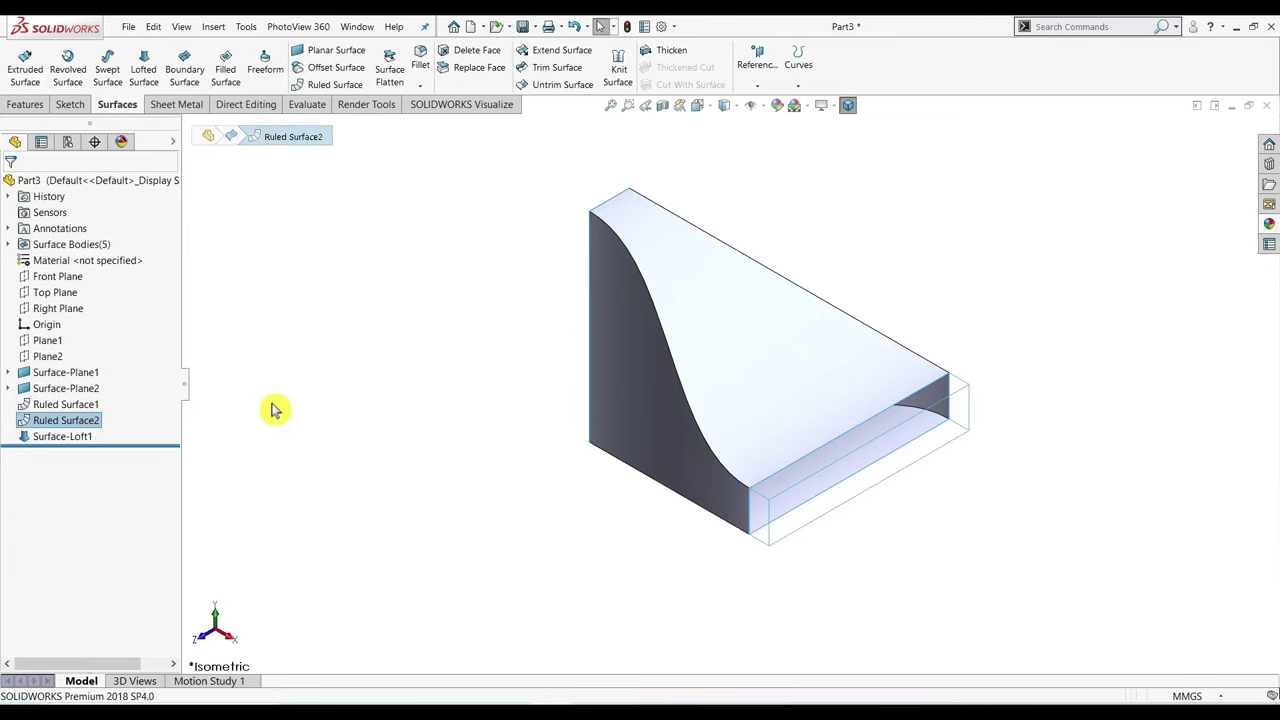
left_click(38, 378)
left_click(45, 356)
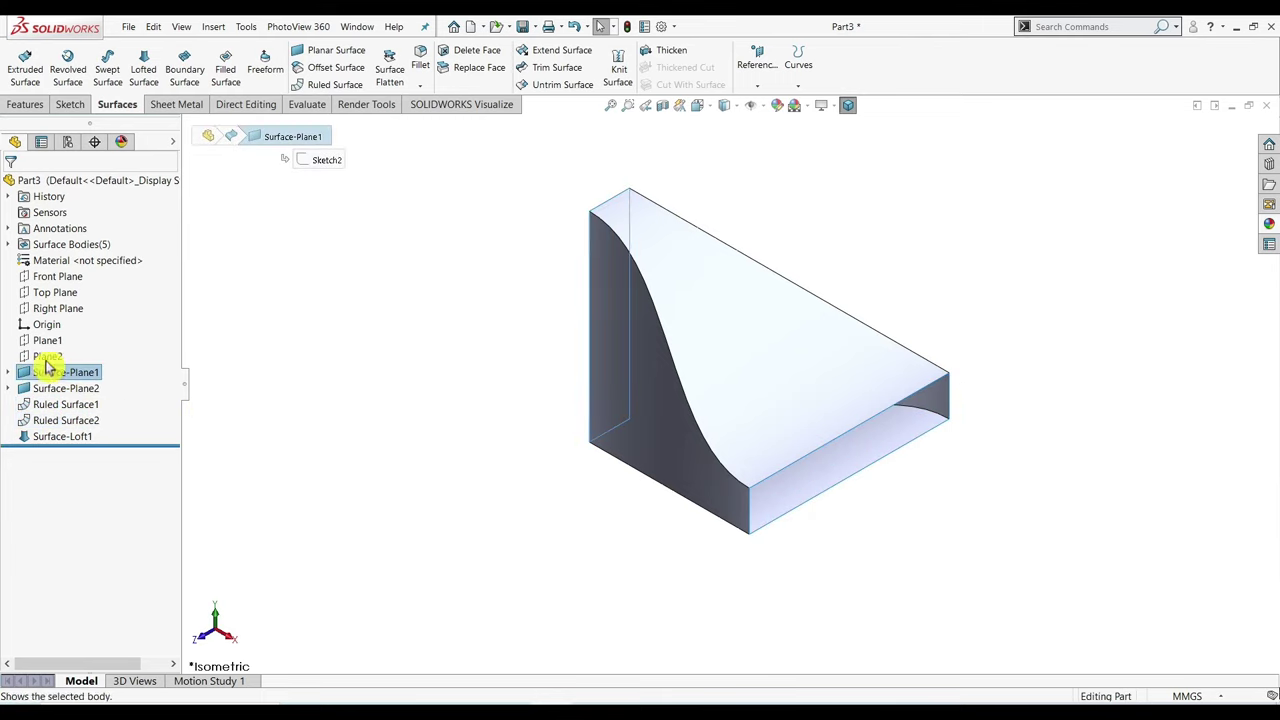
left_click(50, 388)
left_click(57, 368)
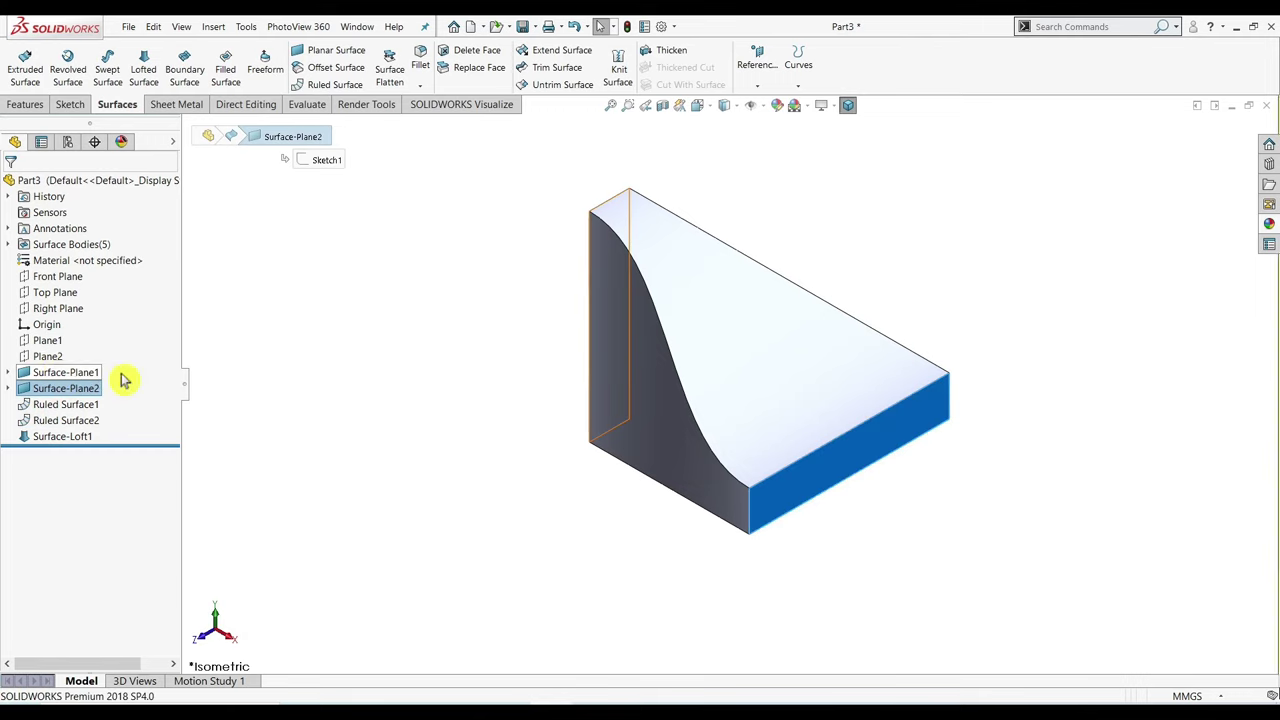
left_click(343, 397)
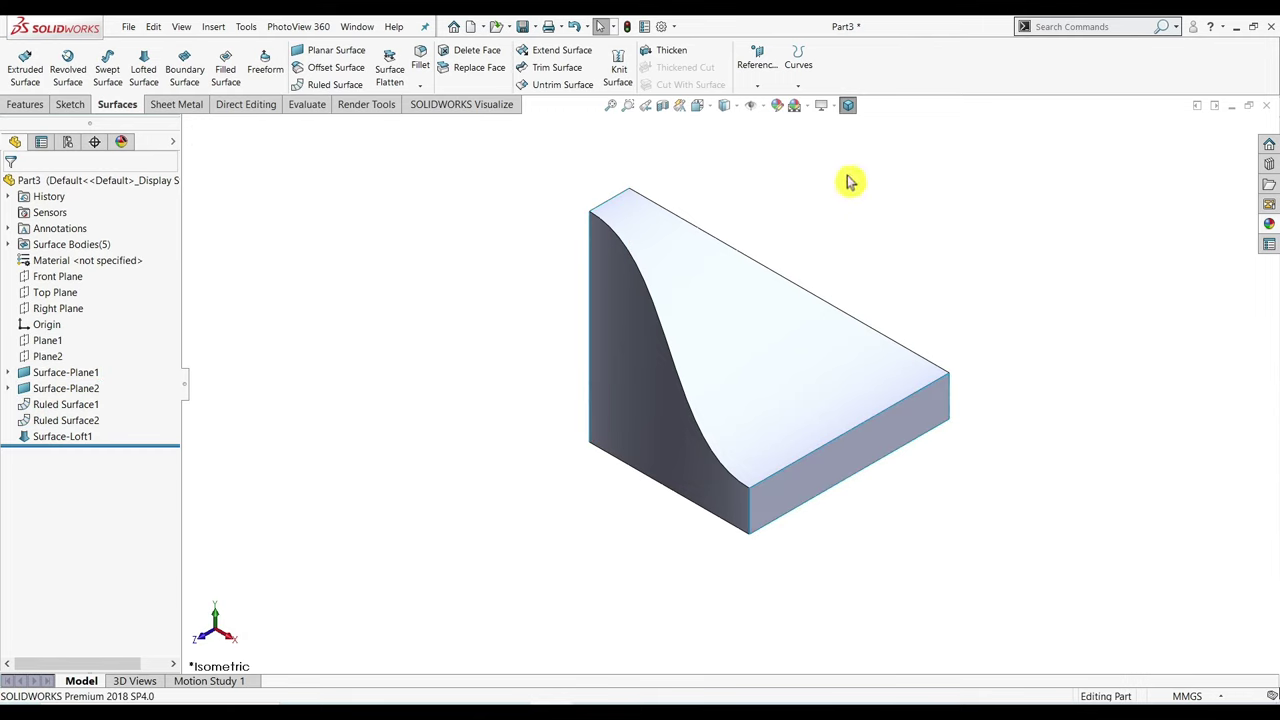
Knit all three surfaces into a solid, then preview a section view and cancel it.
left_click(617, 68)
left_click_drag(1042, 138, 450, 580)
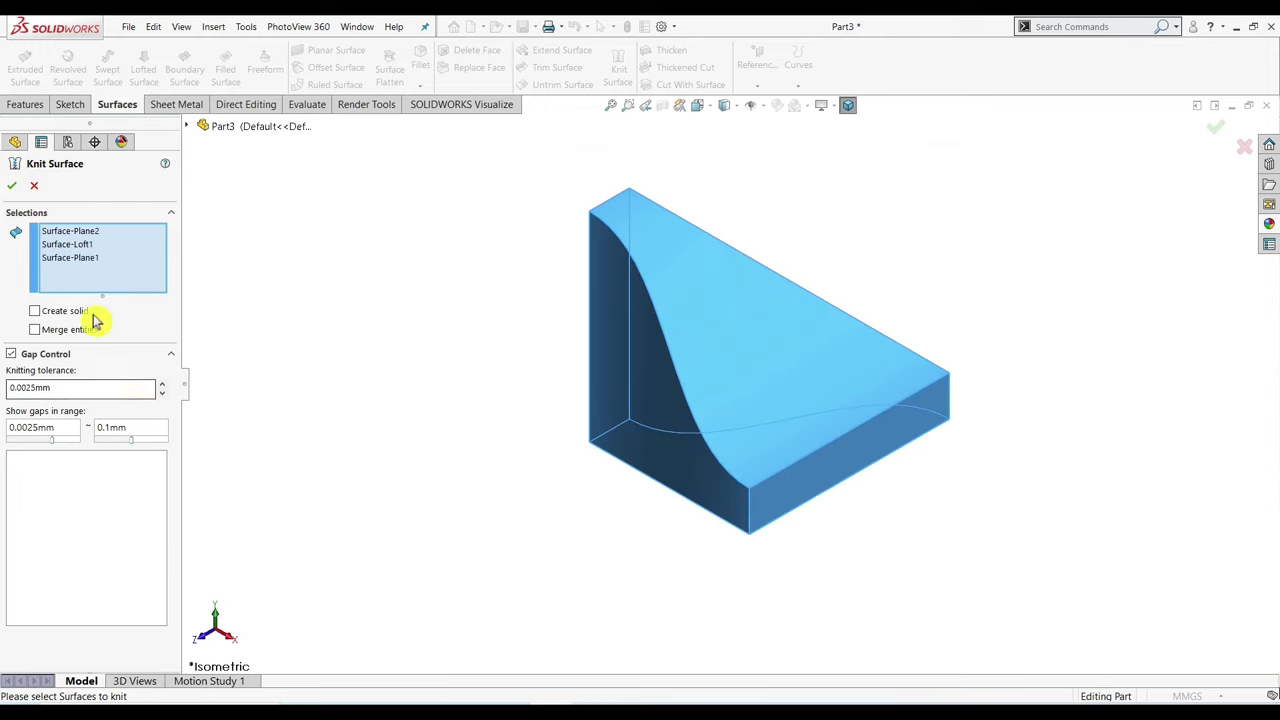
left_click(9, 186)
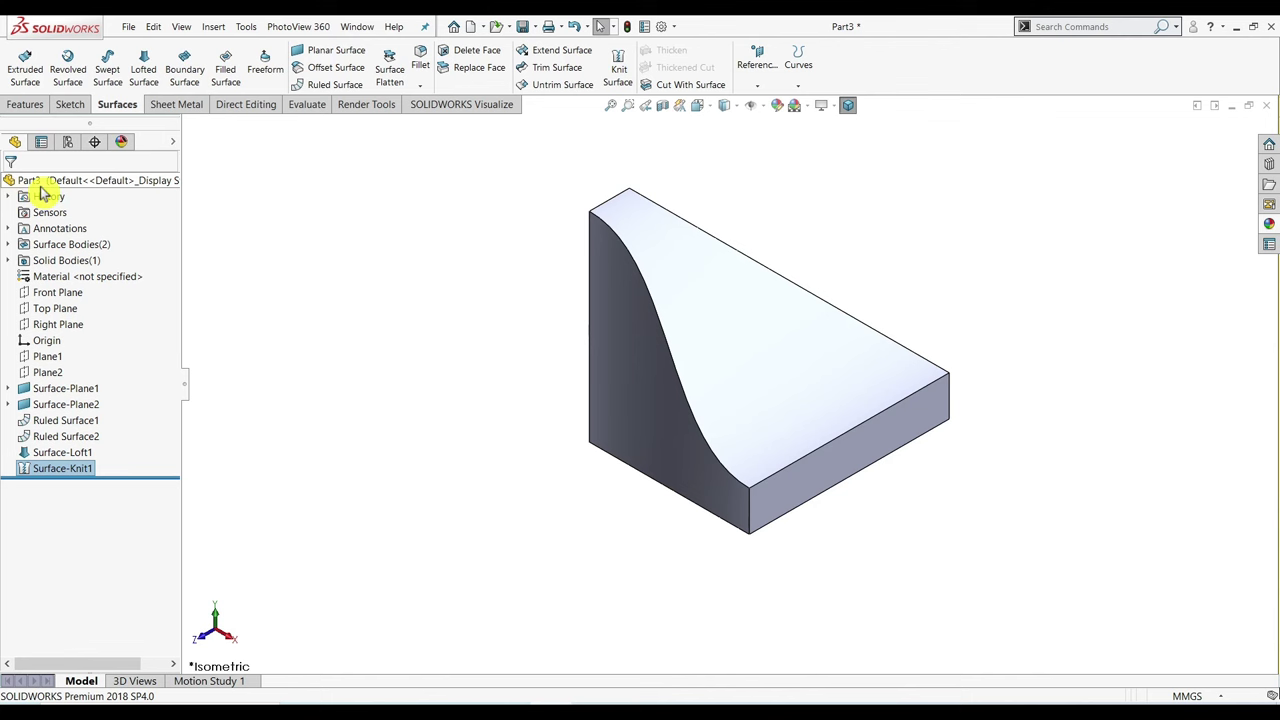
left_click(663, 106)
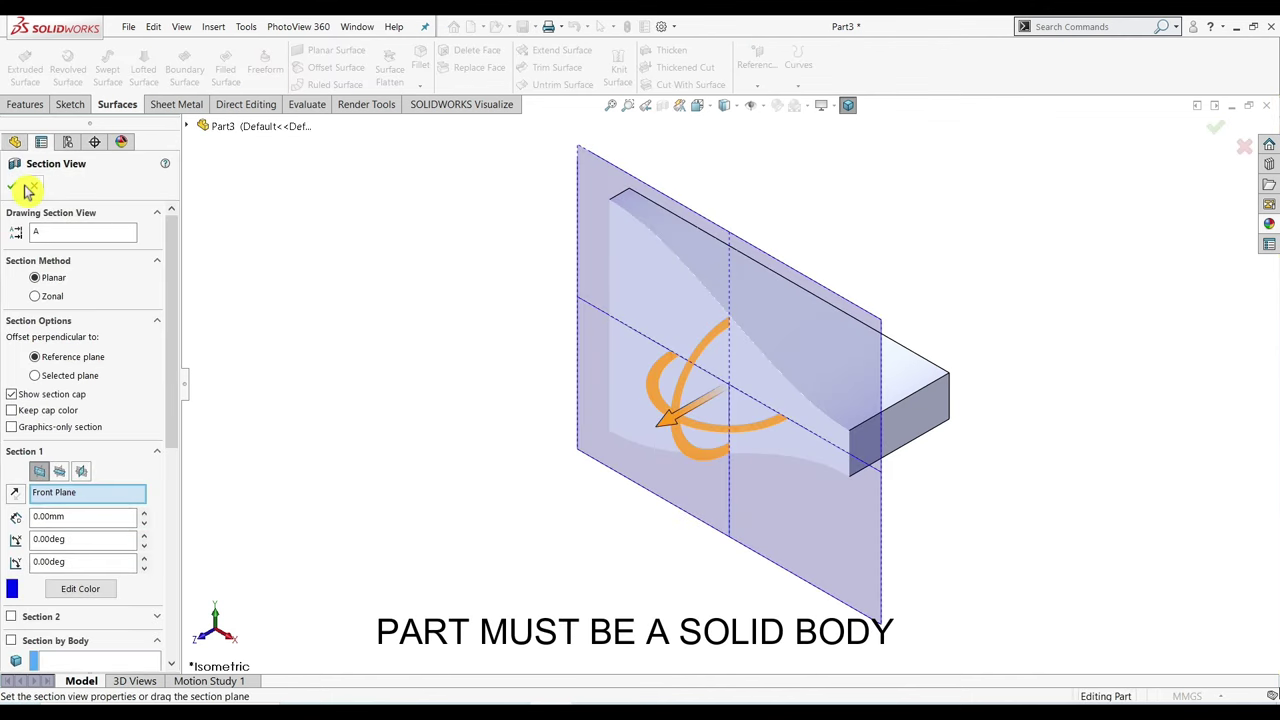
left_click(38, 186)
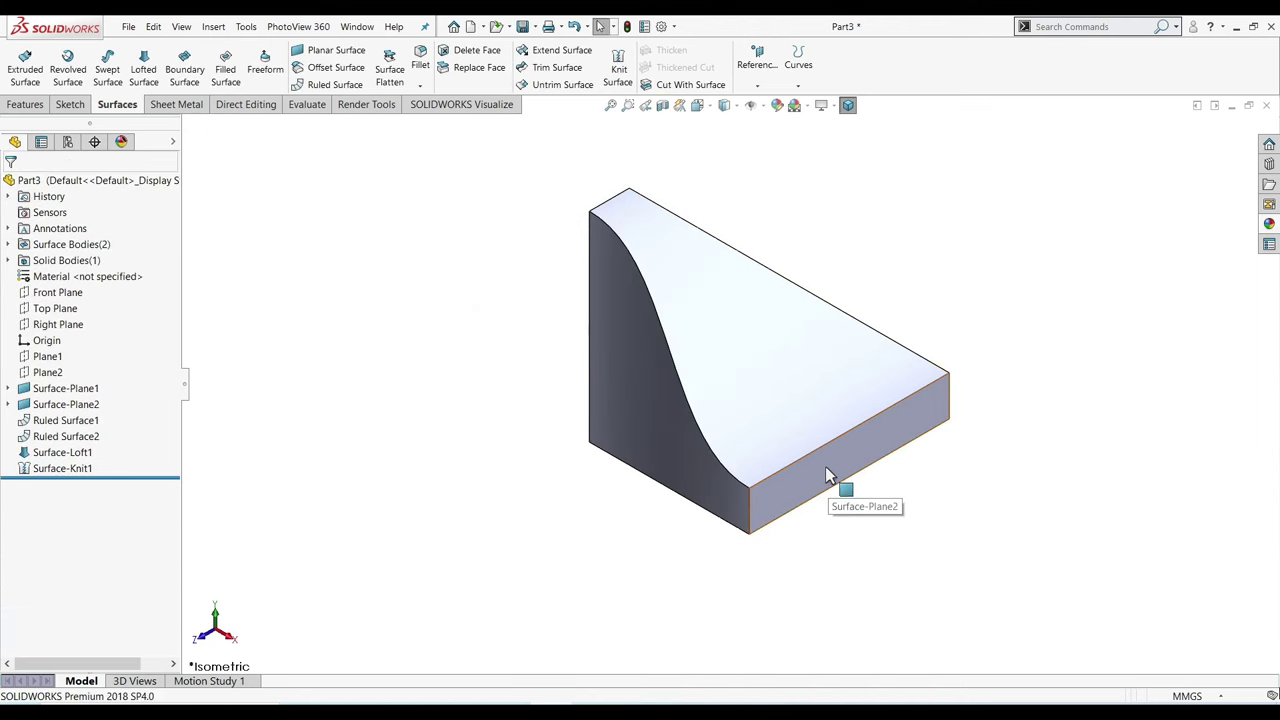
left_click(825, 468)
Sketch on the first flat end face and extrude it 50 mm blind.
left_click(893, 429)
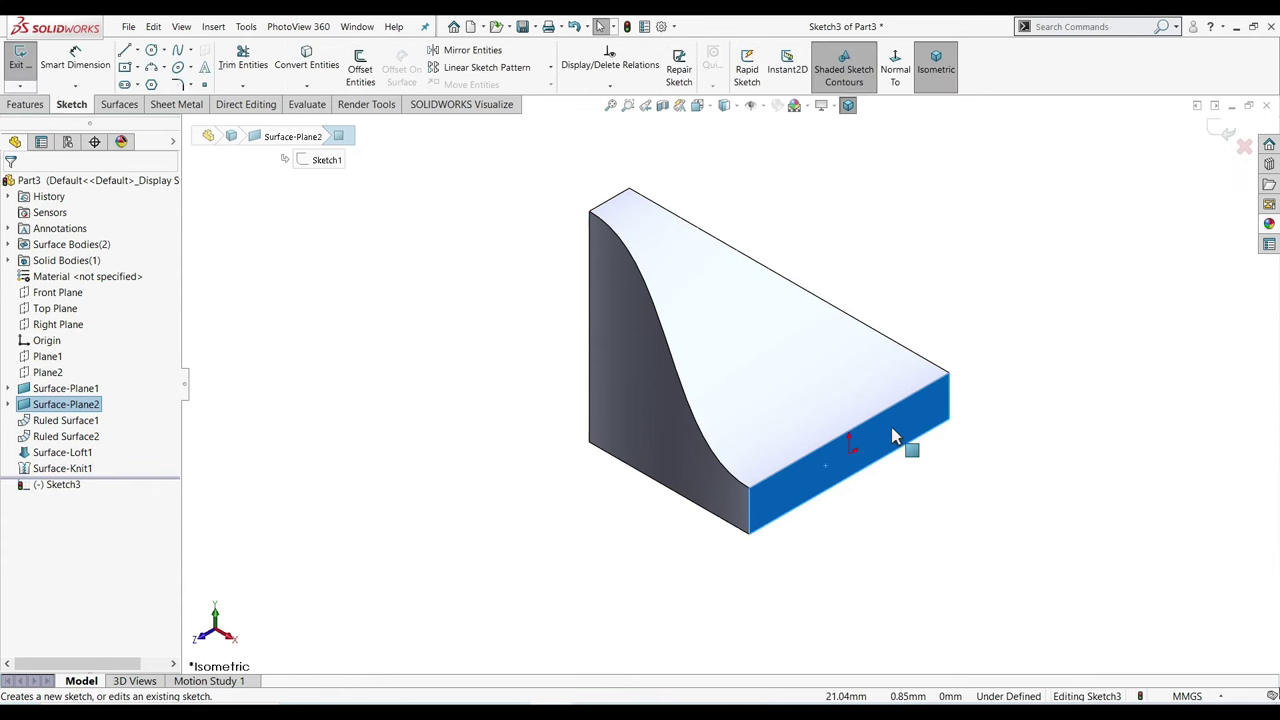
left_click(25, 104)
left_click(37, 80)
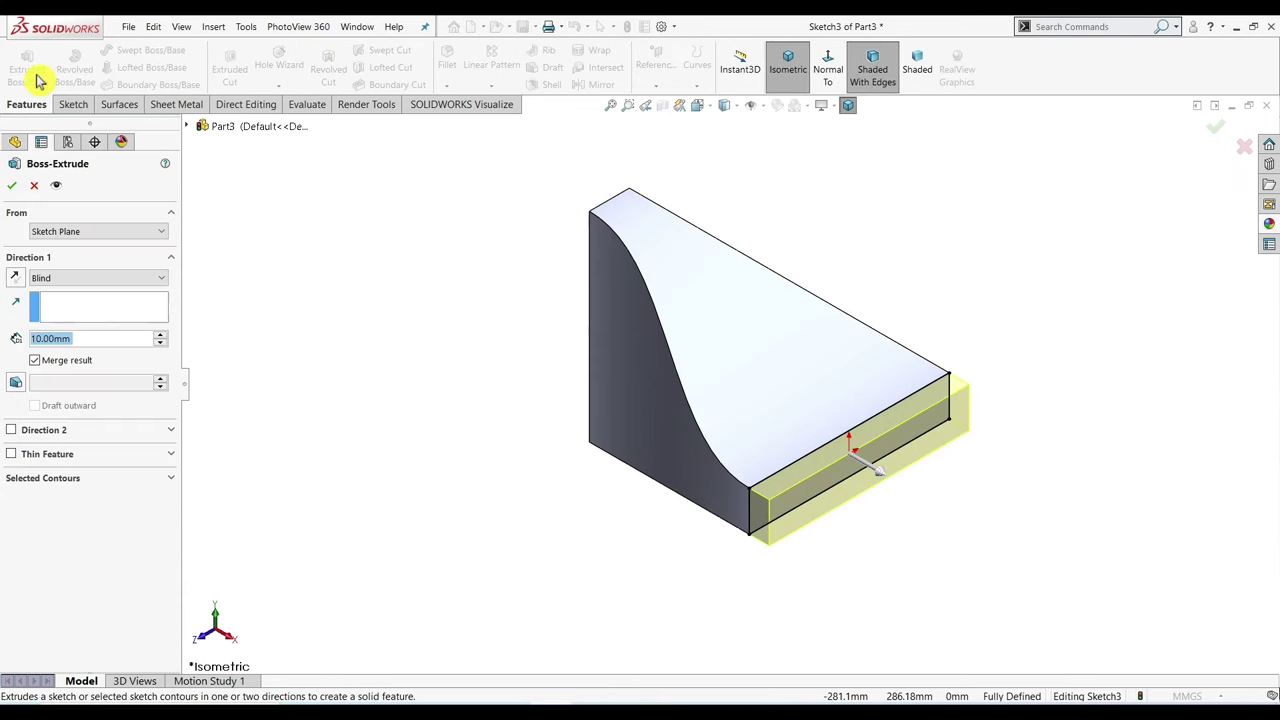
type("50")
key("Return")
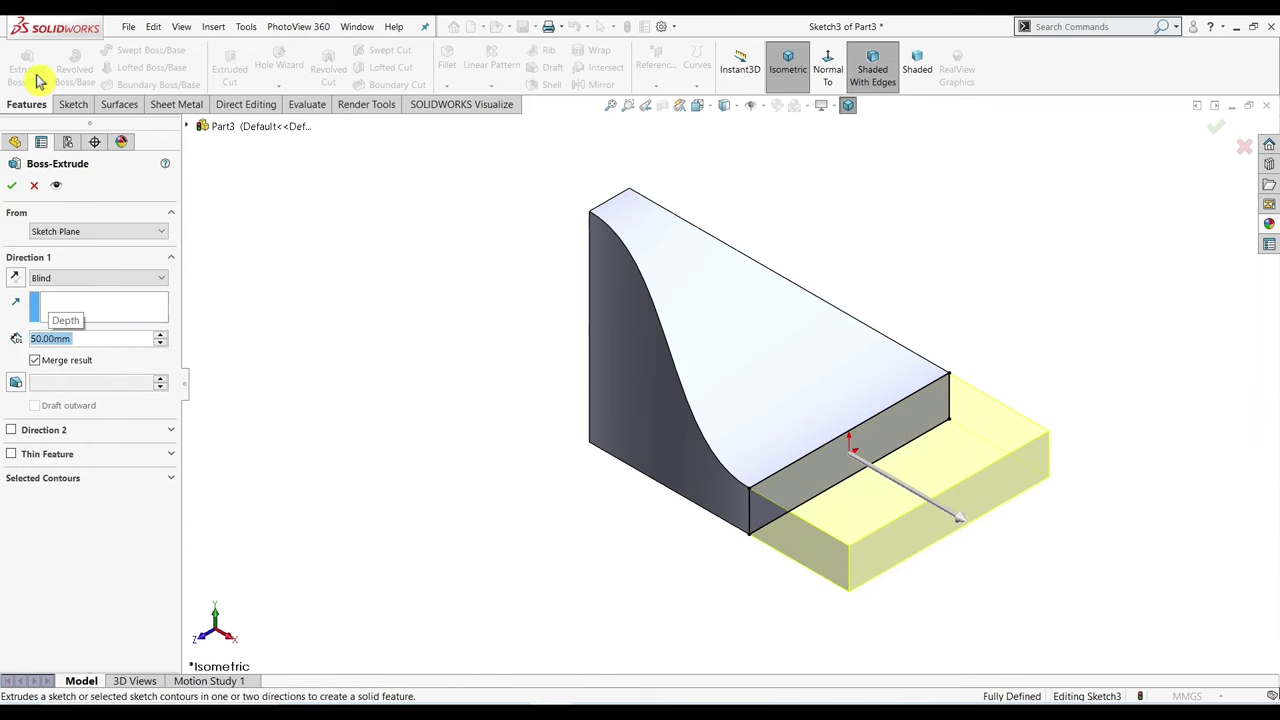
left_click(12, 185)
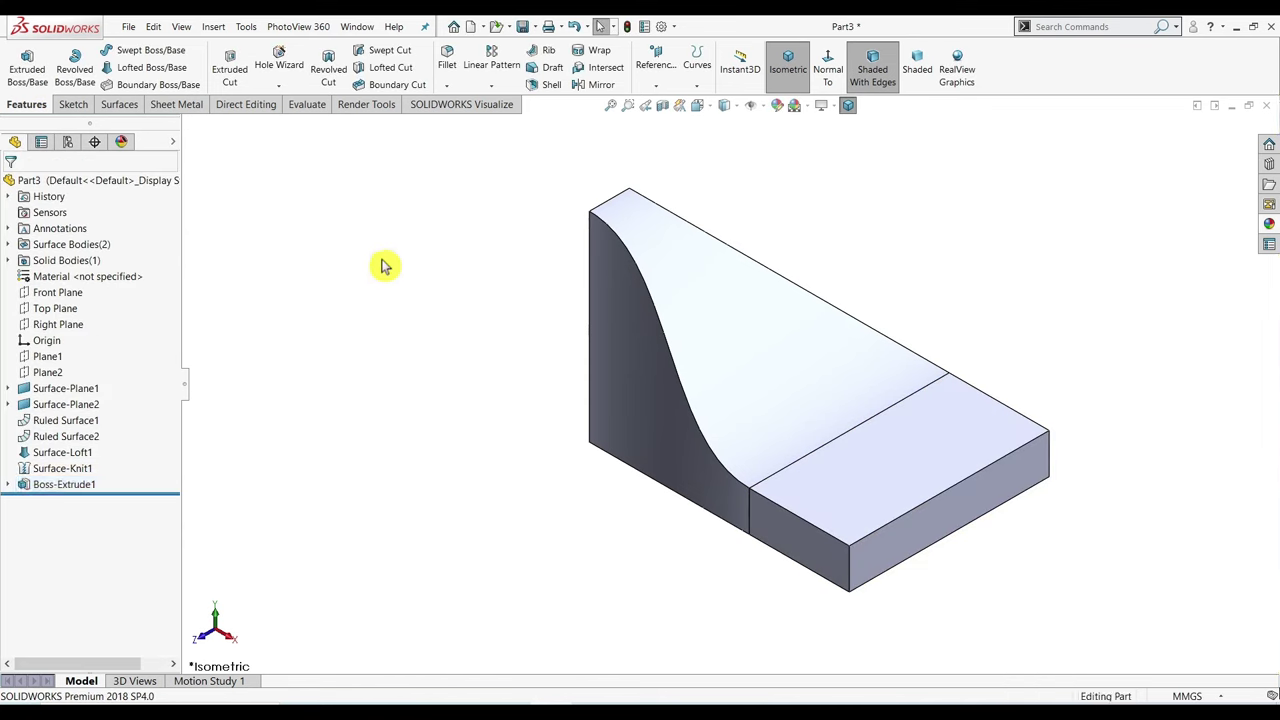
Sketch on the opposite end face and extrude it 50 mm blind.
mouse_move(555, 357)
middle_mouse_down()
mouse_move(666, 346)
mouse_move(749, 357)
middle_mouse_up()
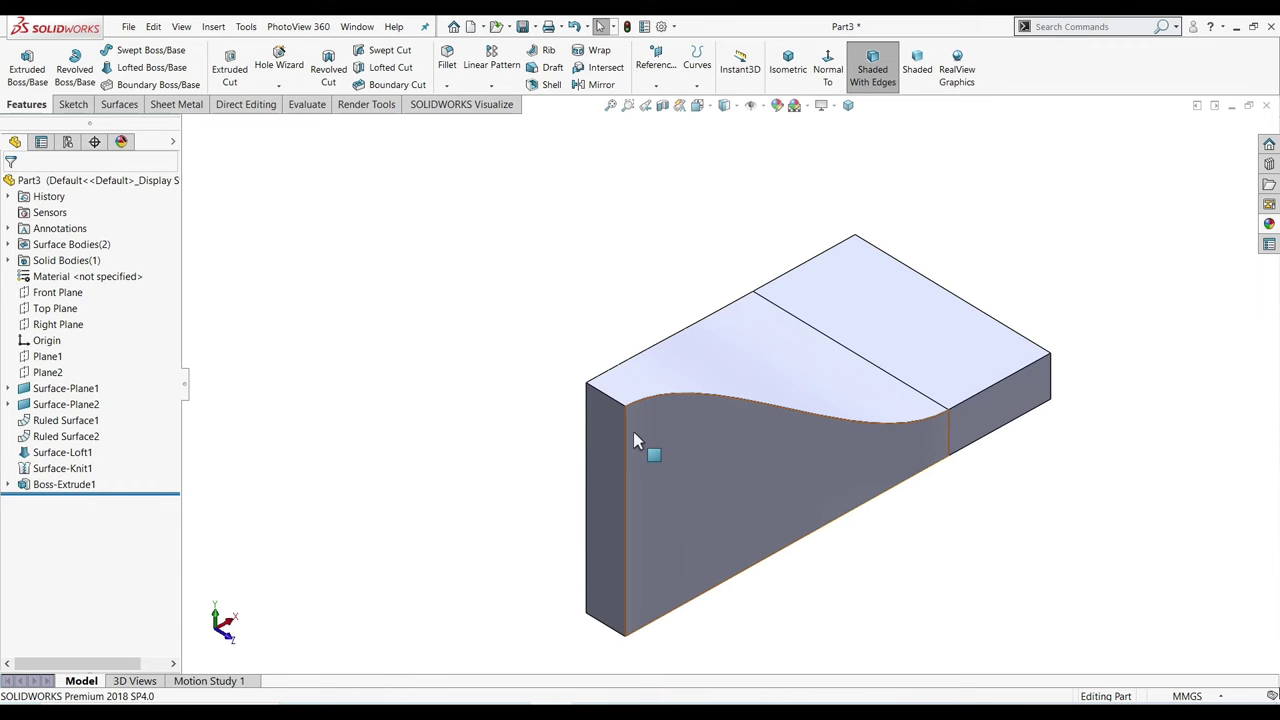
left_click(606, 452)
left_click(664, 405)
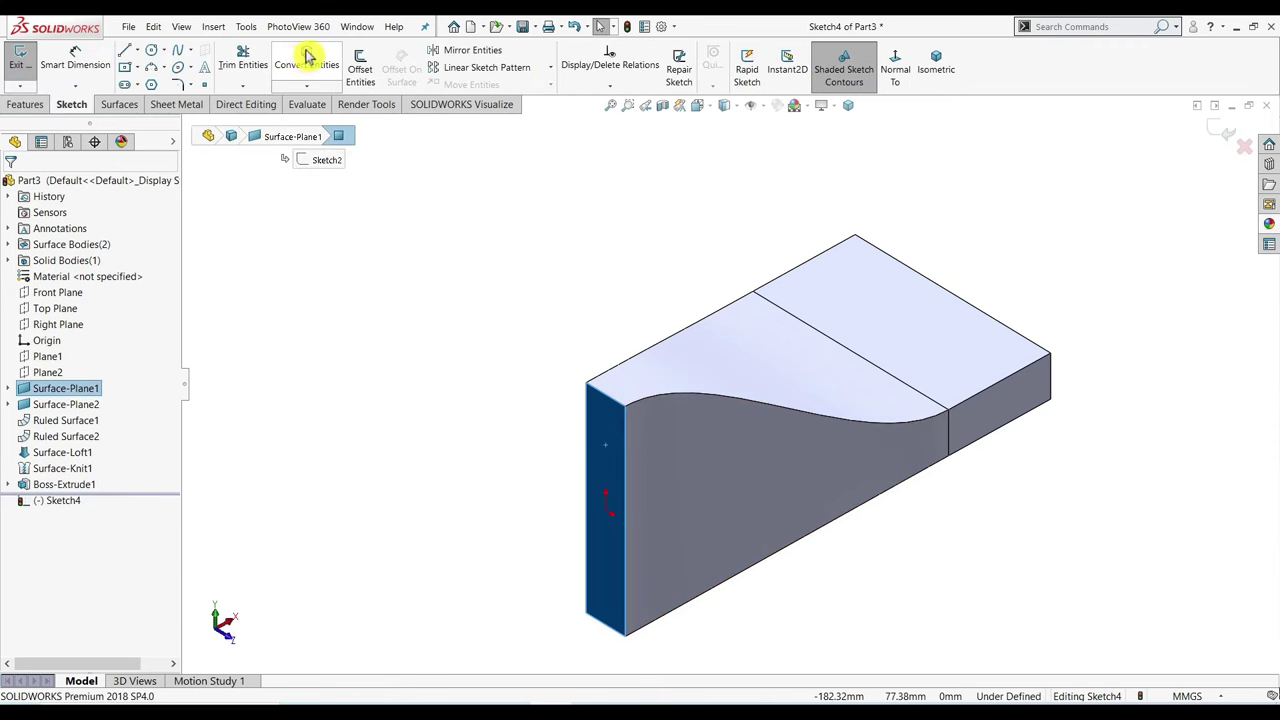
left_click(12, 104)
left_click(20, 72)
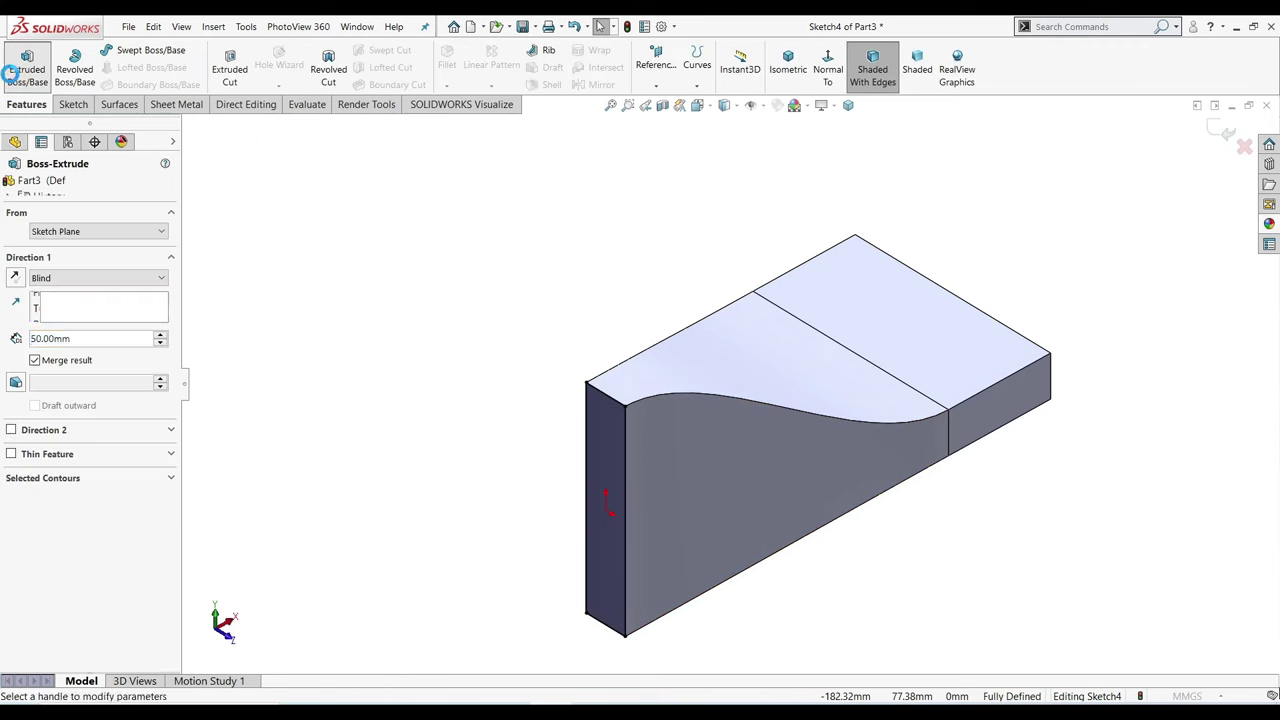
type("50")
key("Return")
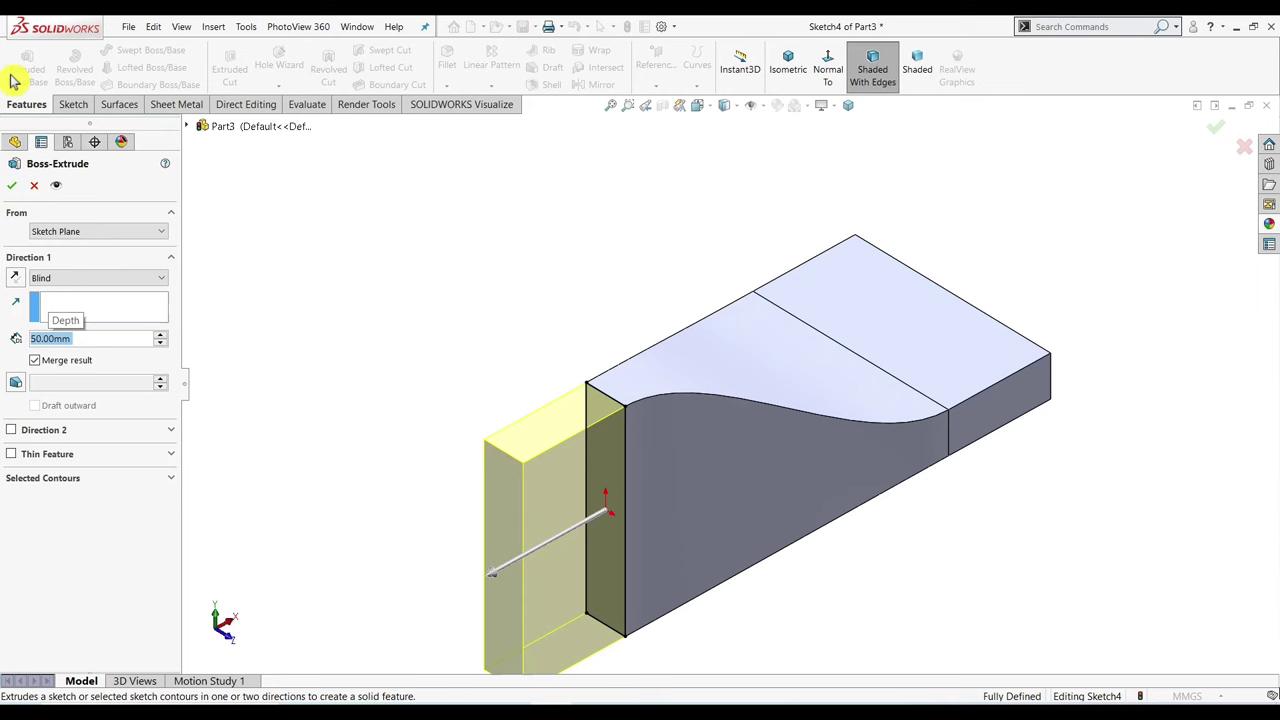
left_click(12, 185)
Round the wide end into a semicircle with a full-round fillet across its side and center faces.
left_click(790, 72)
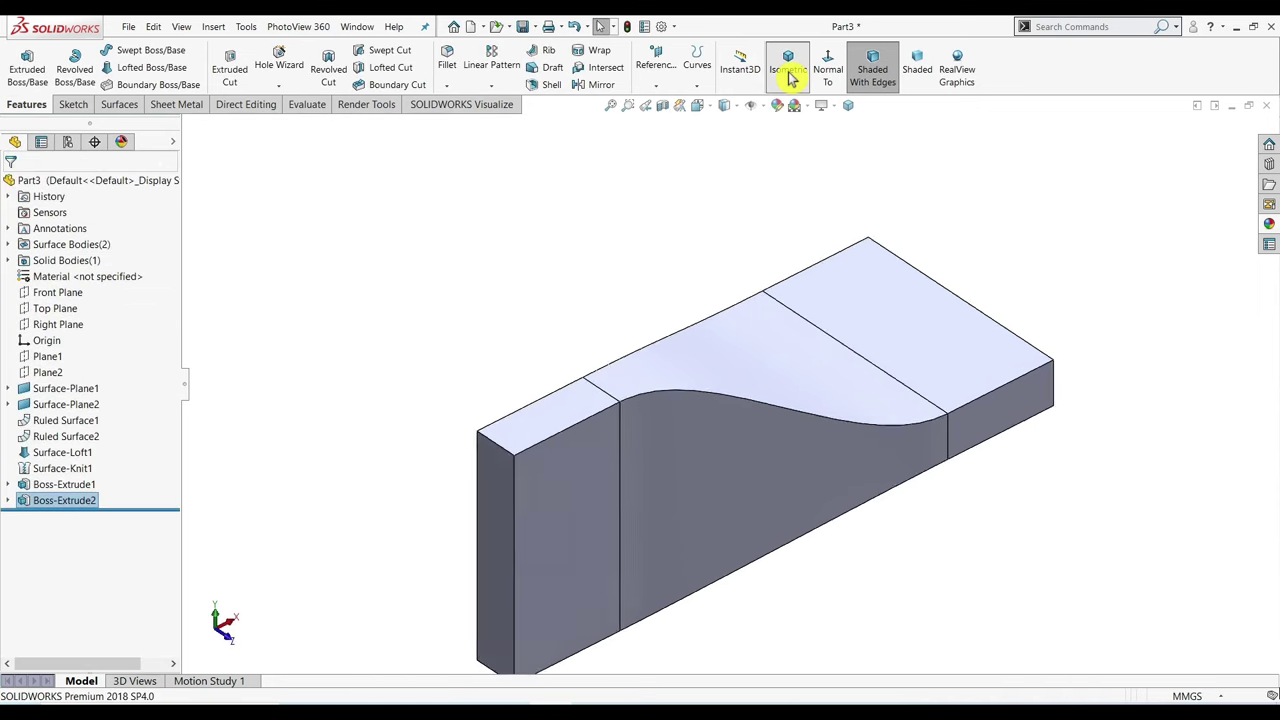
left_click(448, 67)
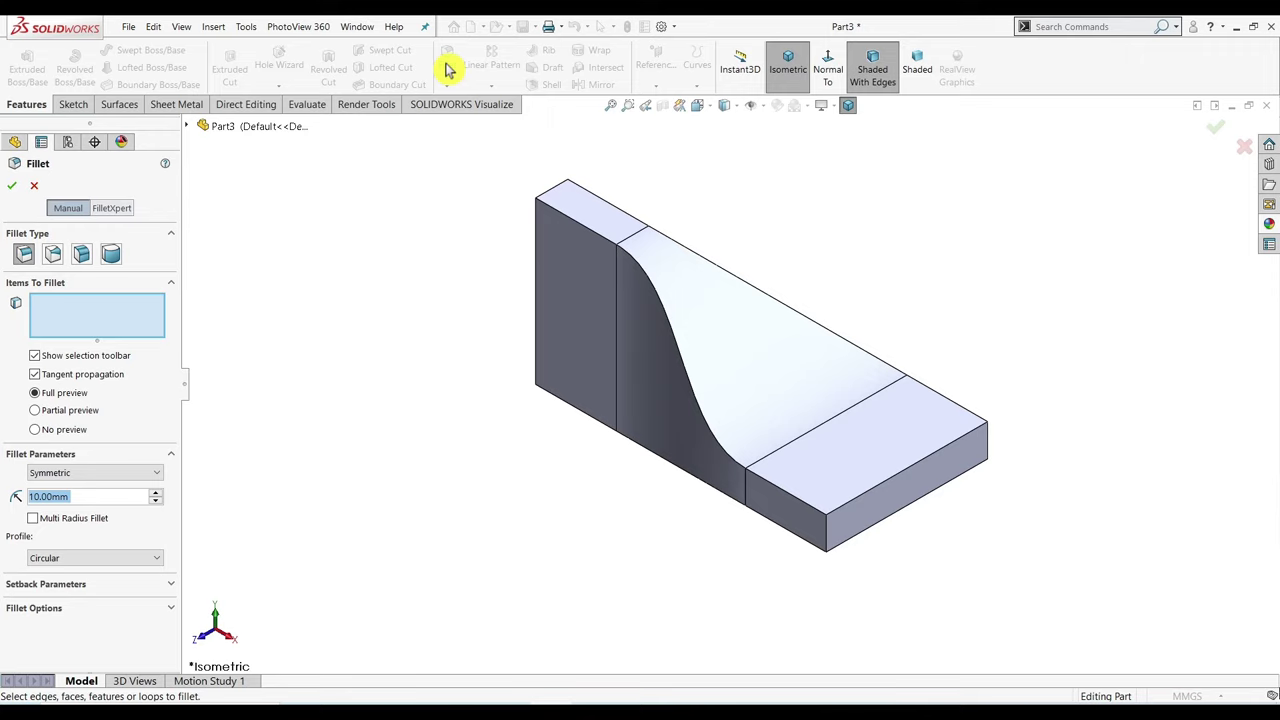
left_click(108, 256)
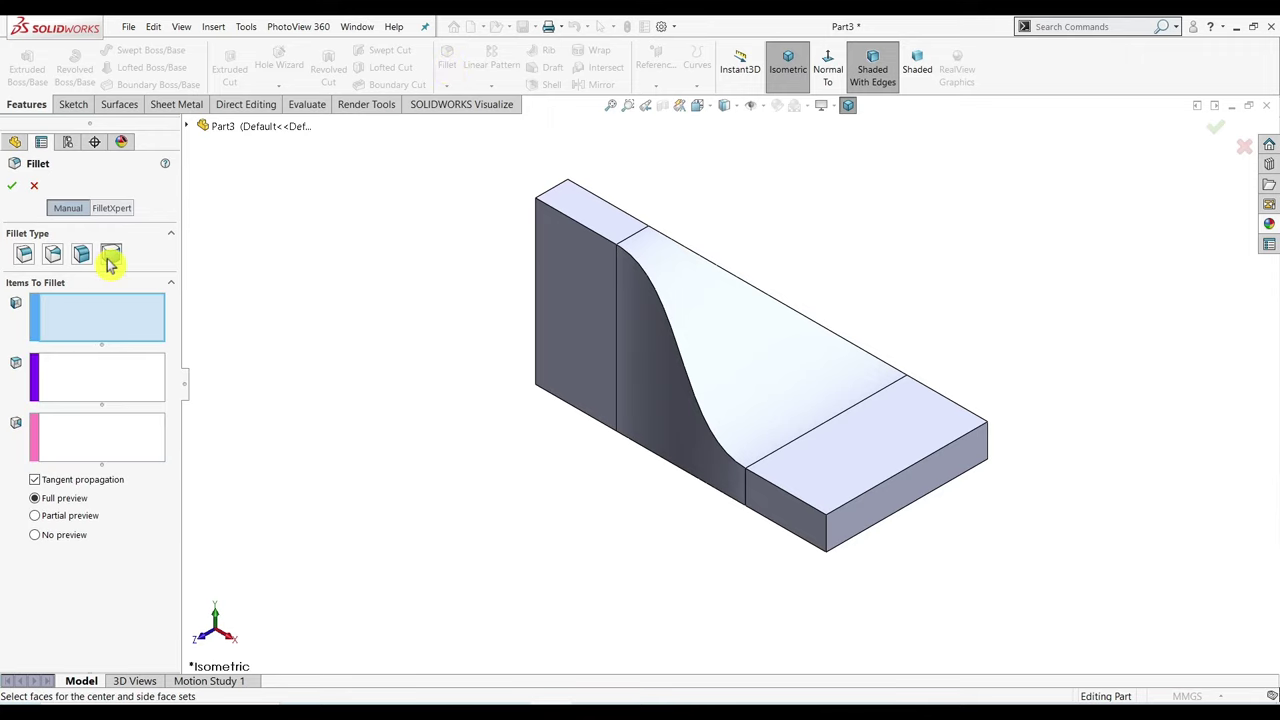
left_click(785, 513)
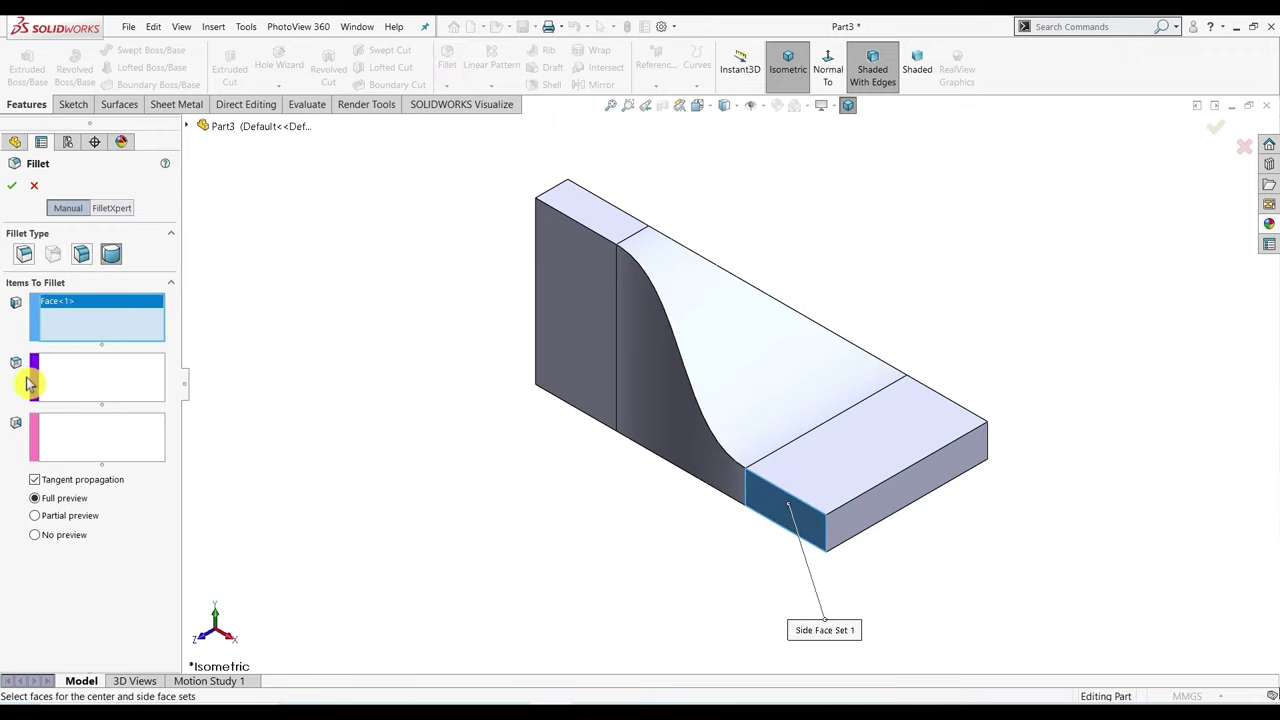
left_click(60, 385)
left_click(936, 511)
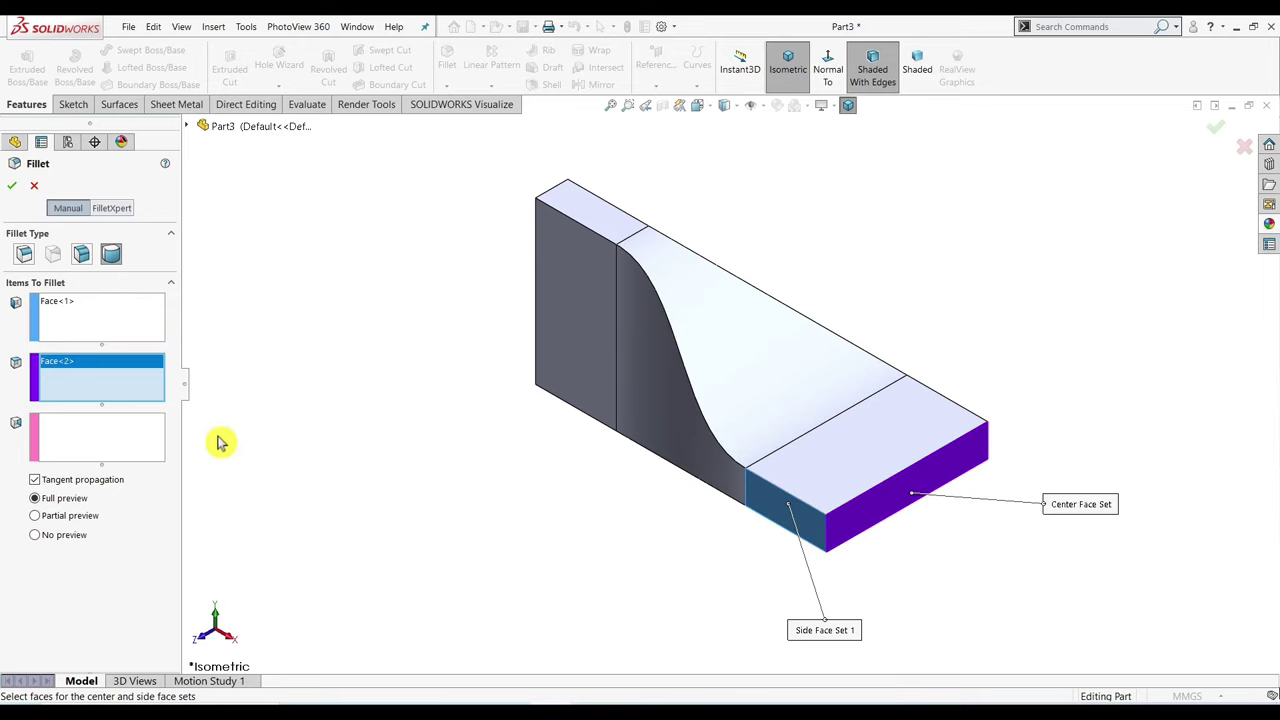
left_click(130, 438)
middle_click_drag(560, 460, 389, 432)
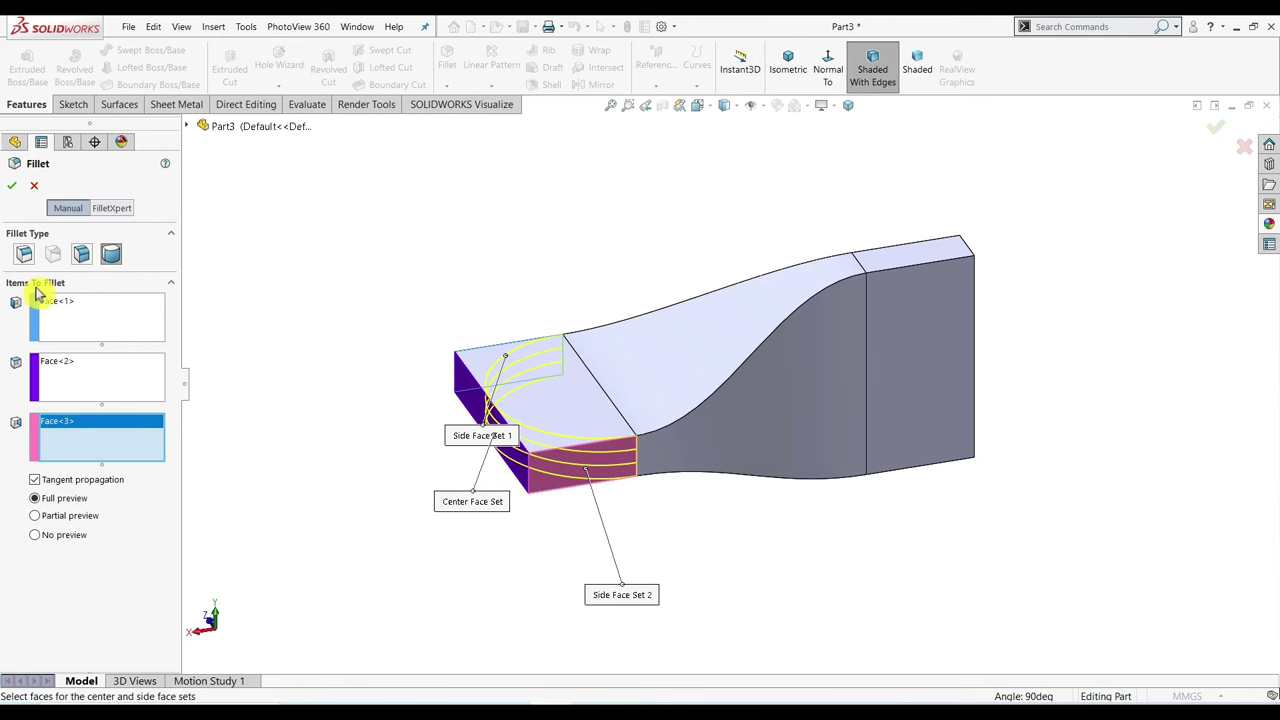
left_click(9, 187)
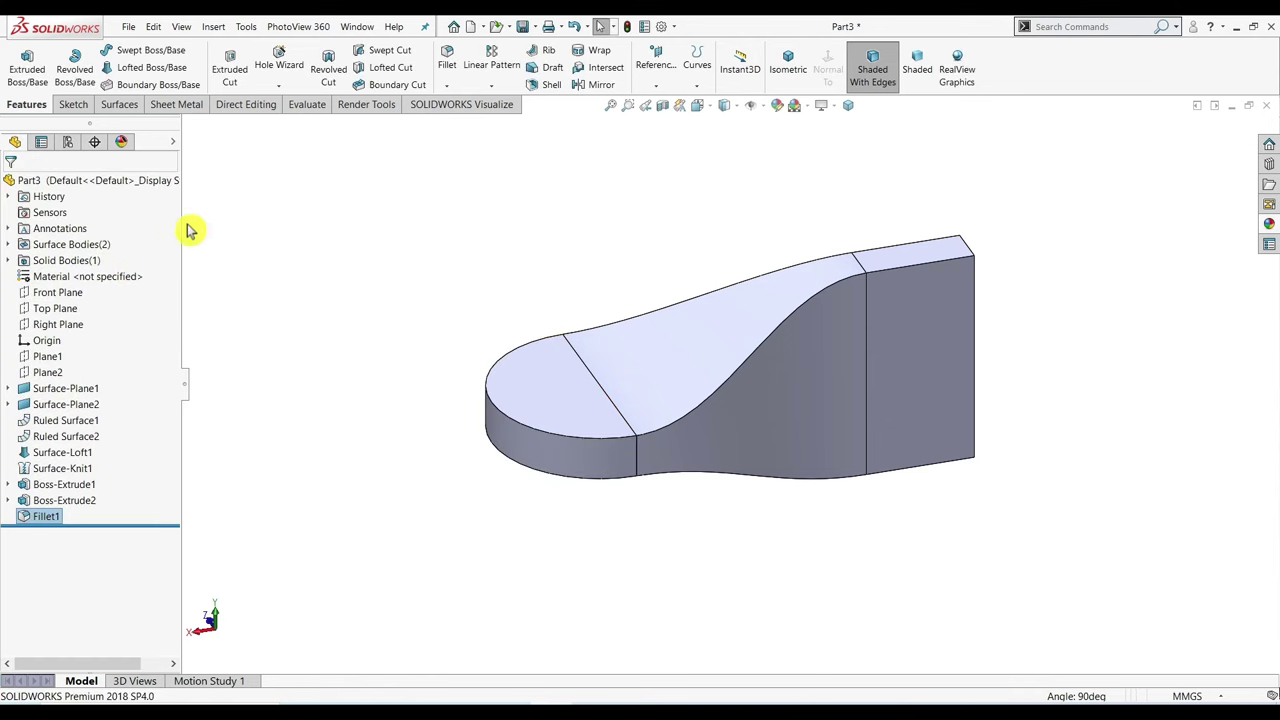
Add a second full-round fillet across the narrow stem end's top, end and underside faces.
left_click(455, 62)
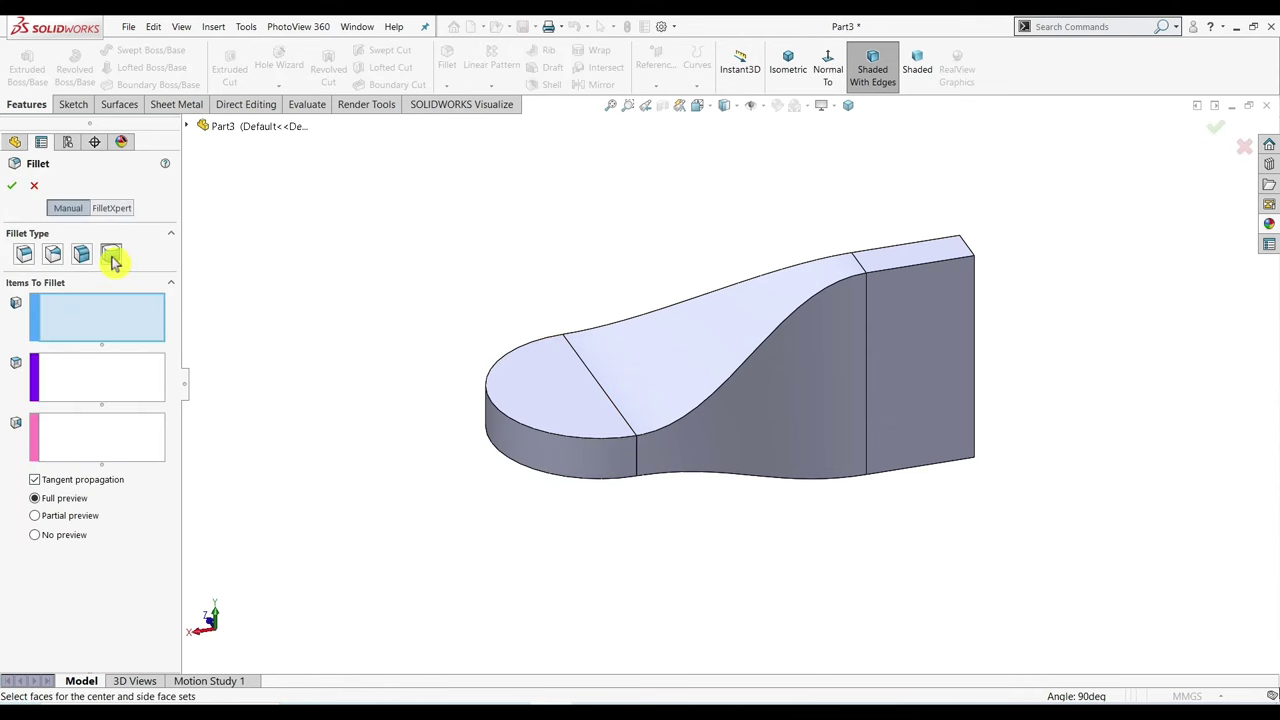
left_click(880, 258)
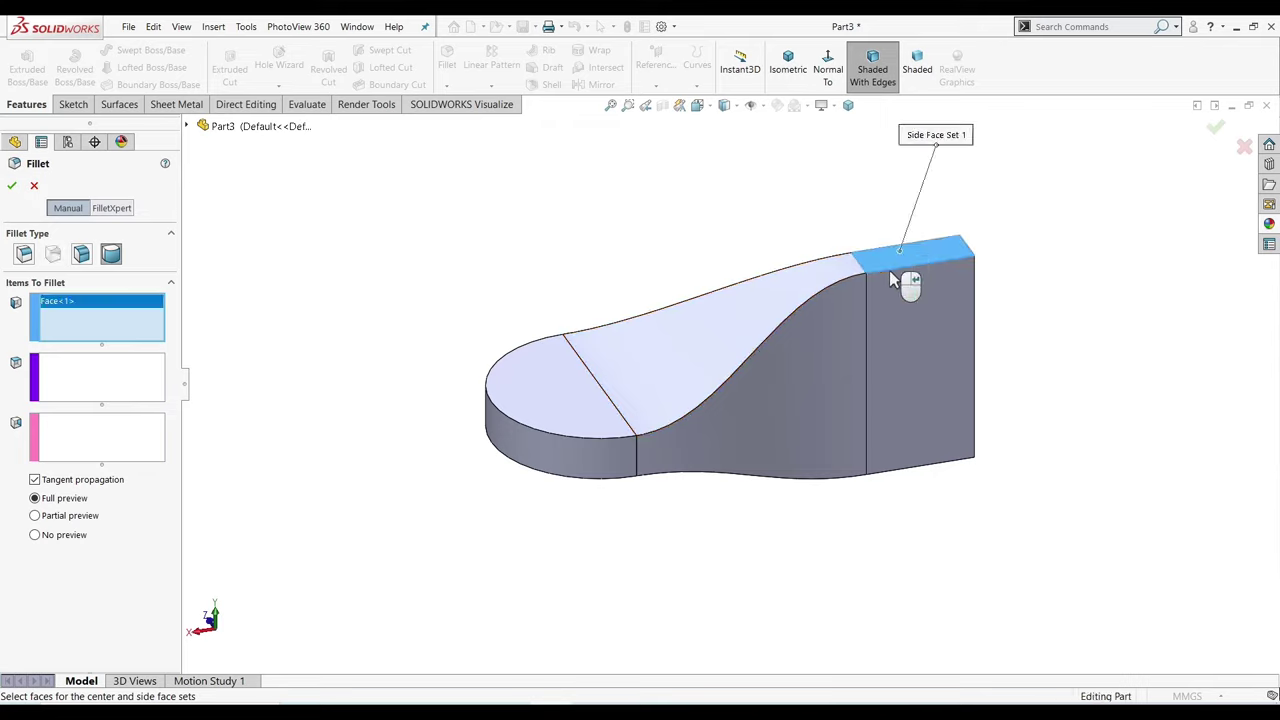
middle_click_drag(905, 360, 676, 372)
left_click(123, 371)
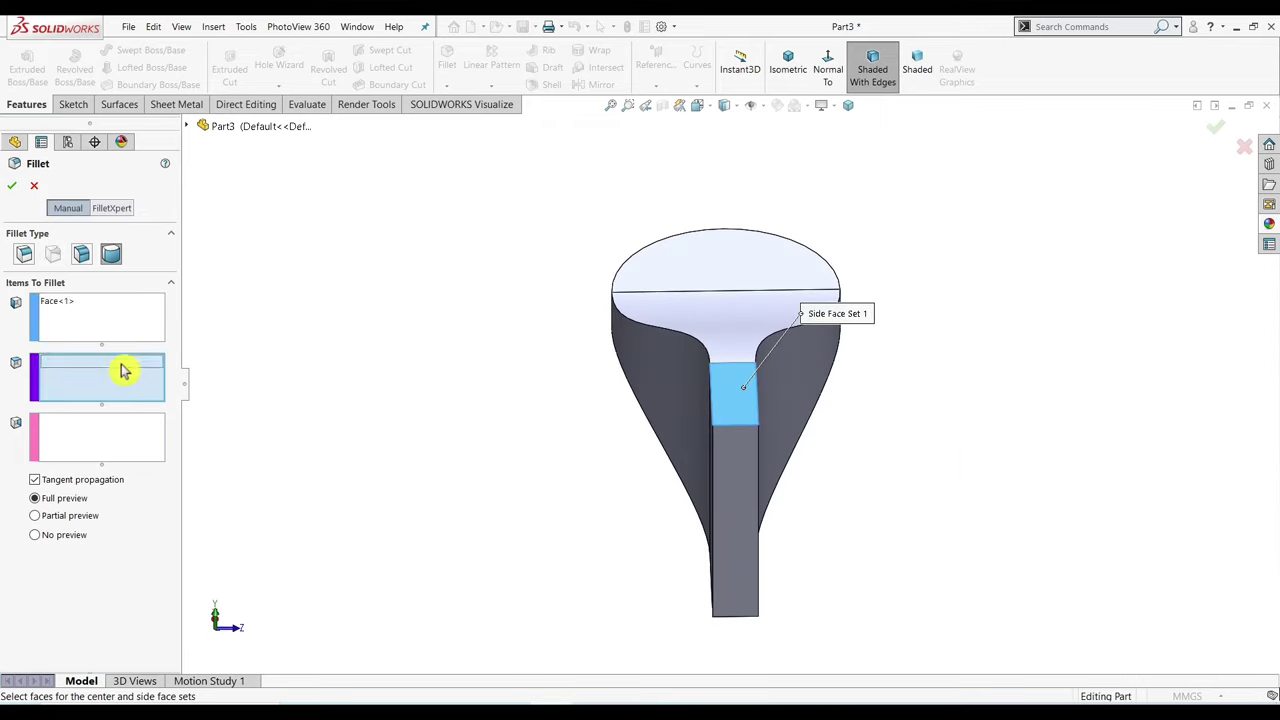
left_click(747, 503)
middle_click_drag(365, 497, 363, 246)
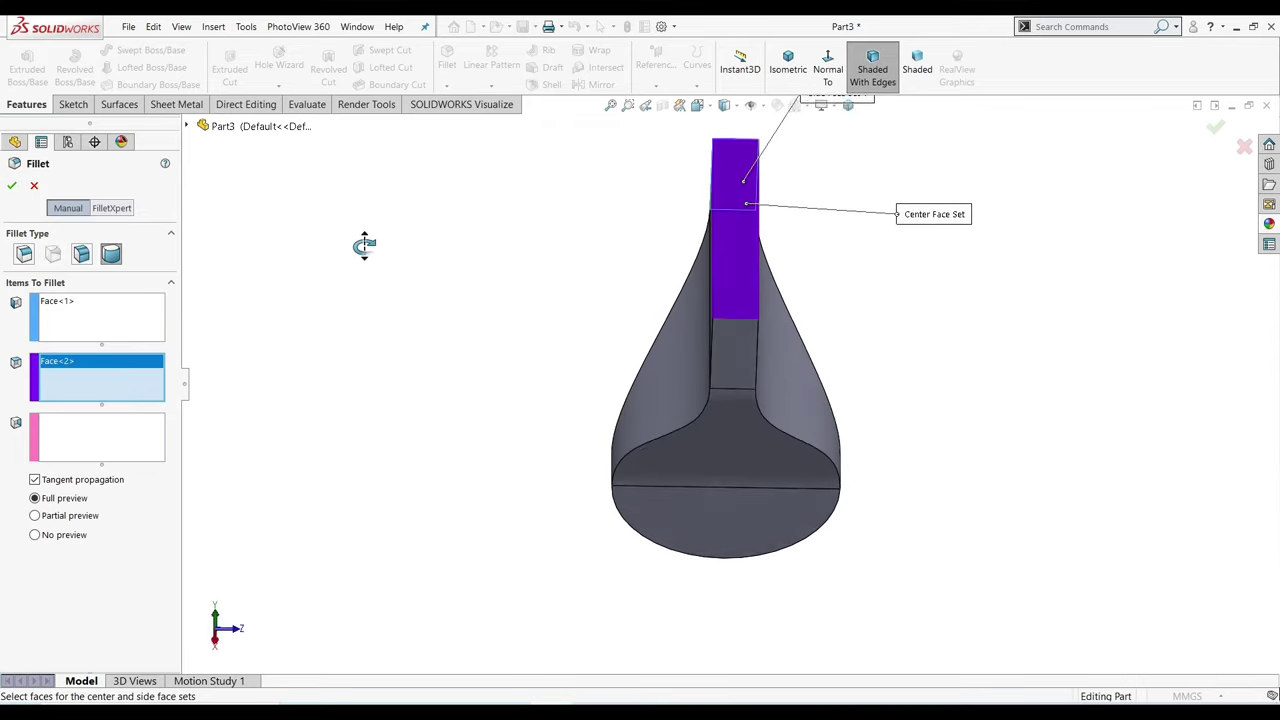
left_click(80, 425)
left_click(716, 360)
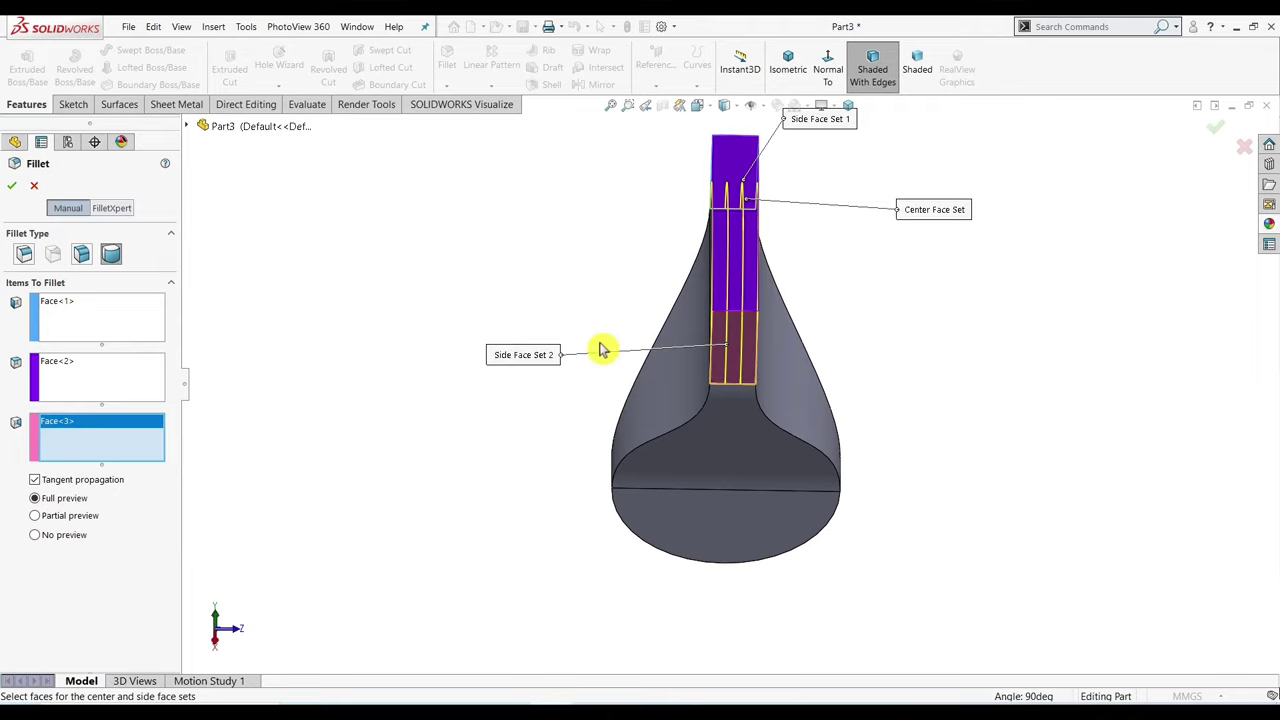
mouse_move(451, 283)
middle_mouse_down()
mouse_move(513, 249)
mouse_move(409, 294)
middle_mouse_up()
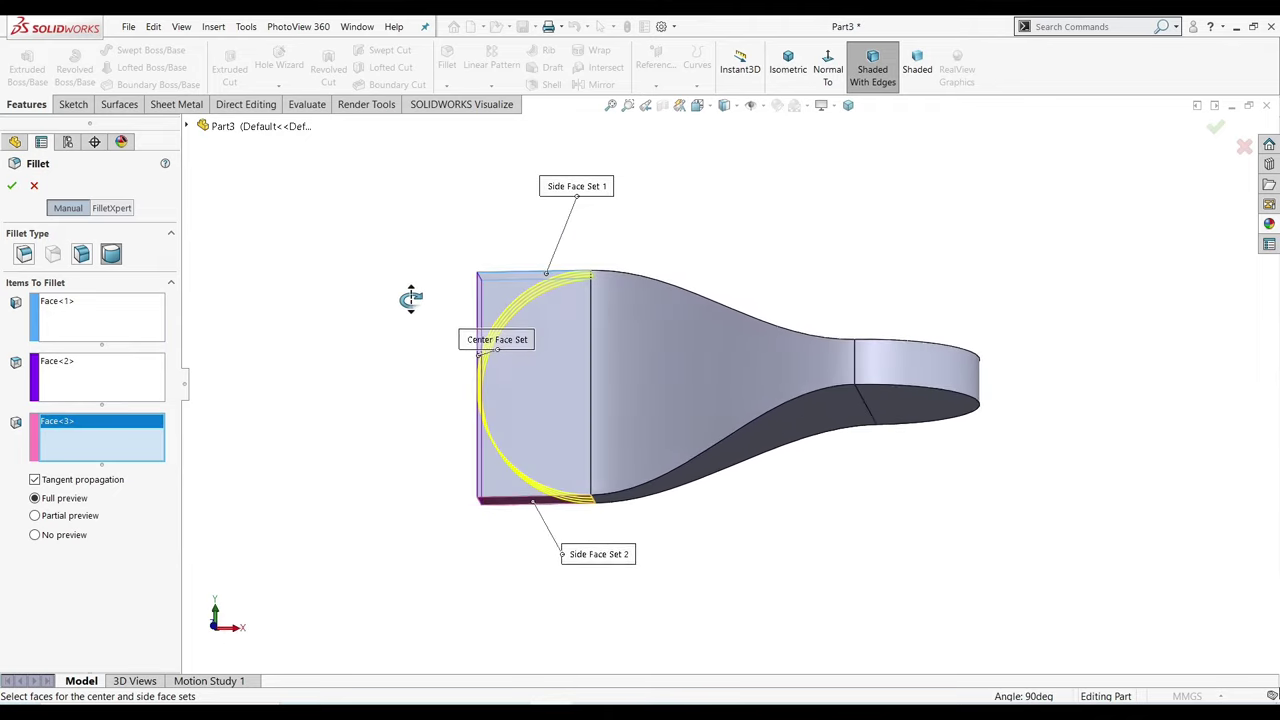
left_click(10, 187)
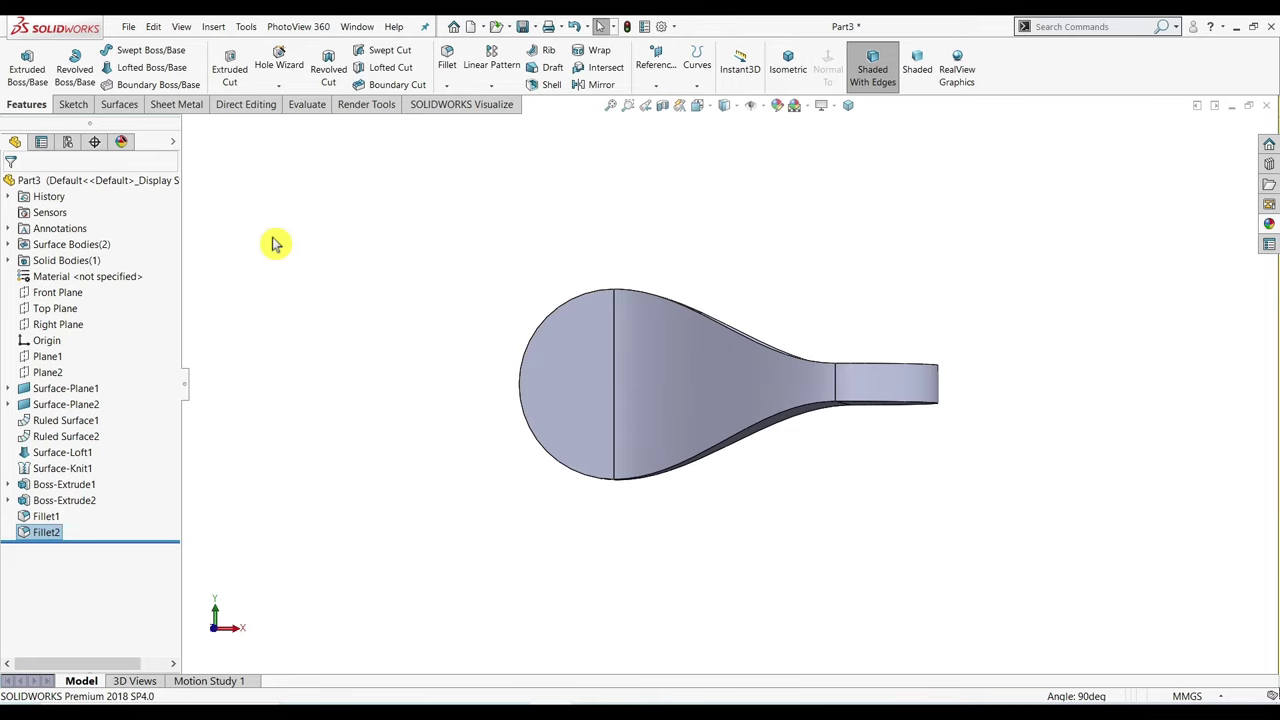
Start a face-to-face chamfer between the slanted top face and the curved near side face.
left_click(788, 62)
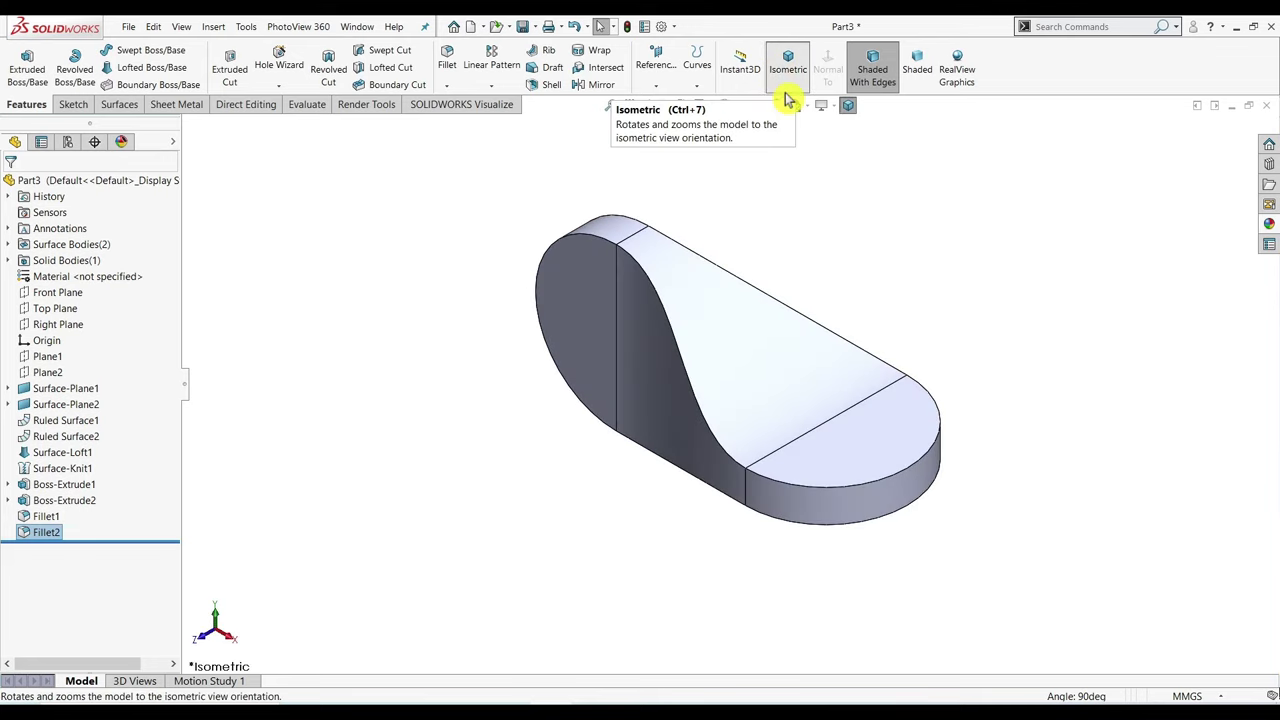
left_click(447, 86)
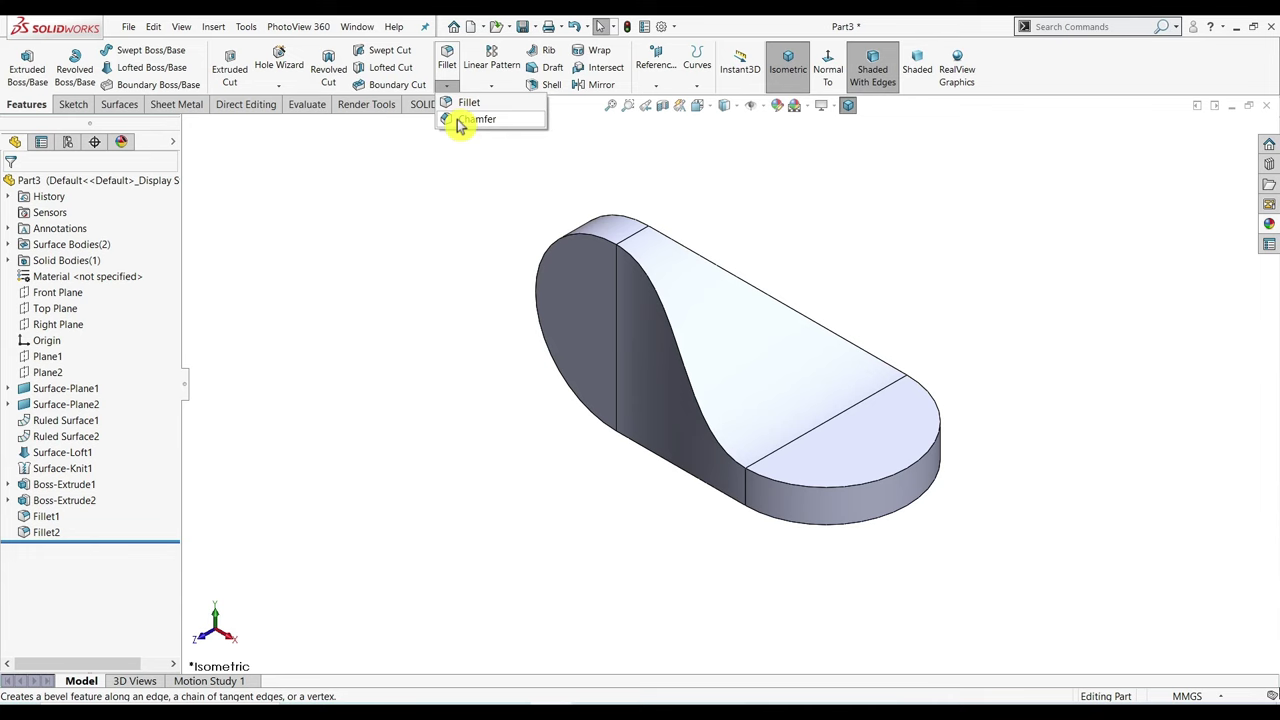
left_click(458, 120)
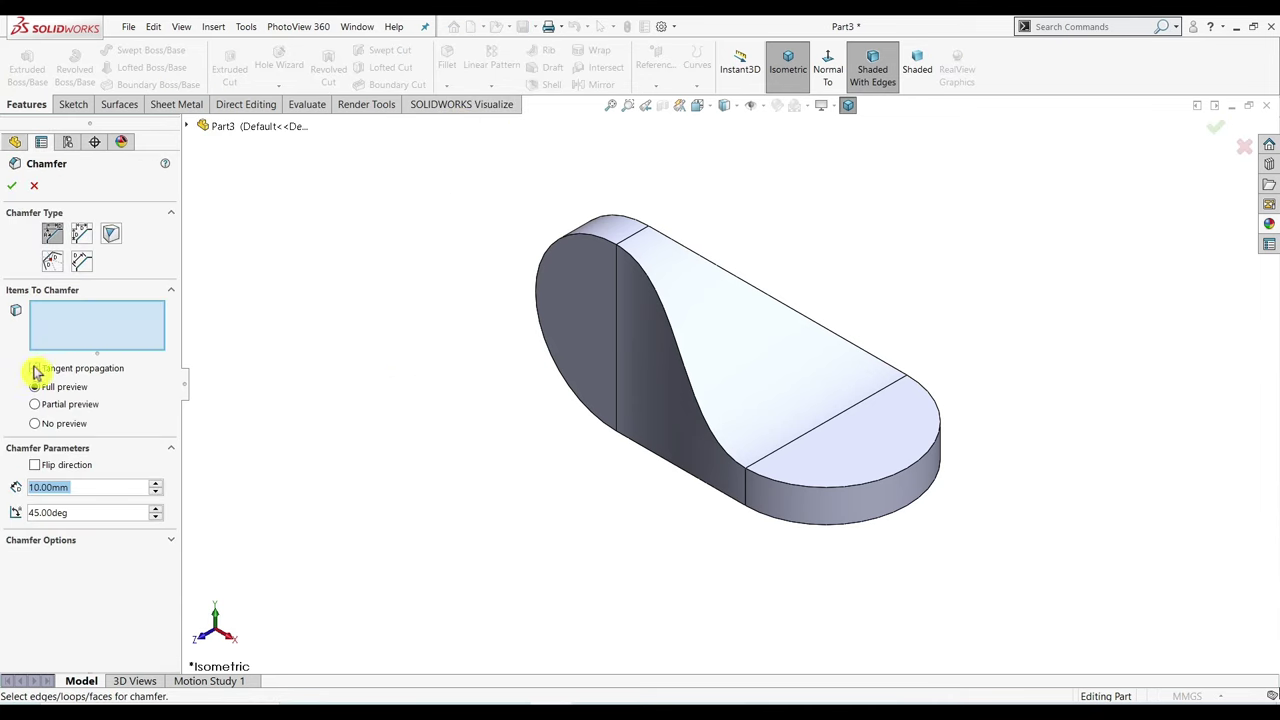
left_click(675, 342)
left_click(675, 342)
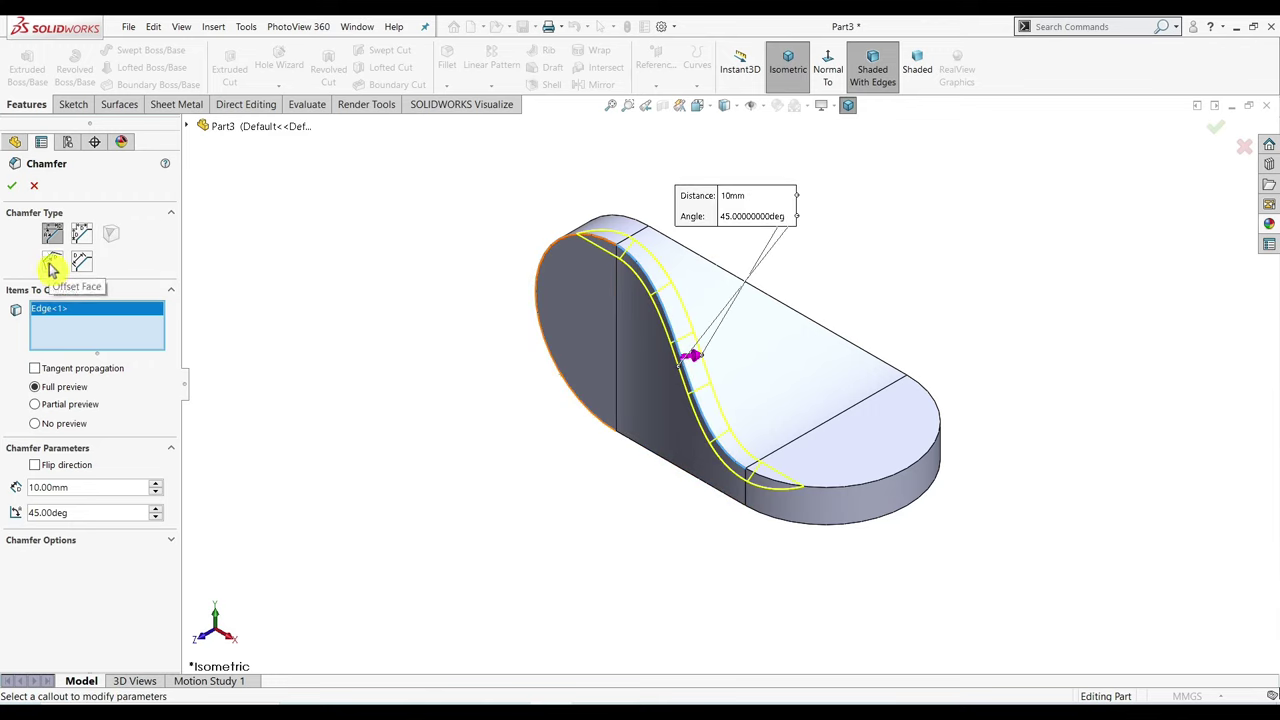
left_click(84, 262)
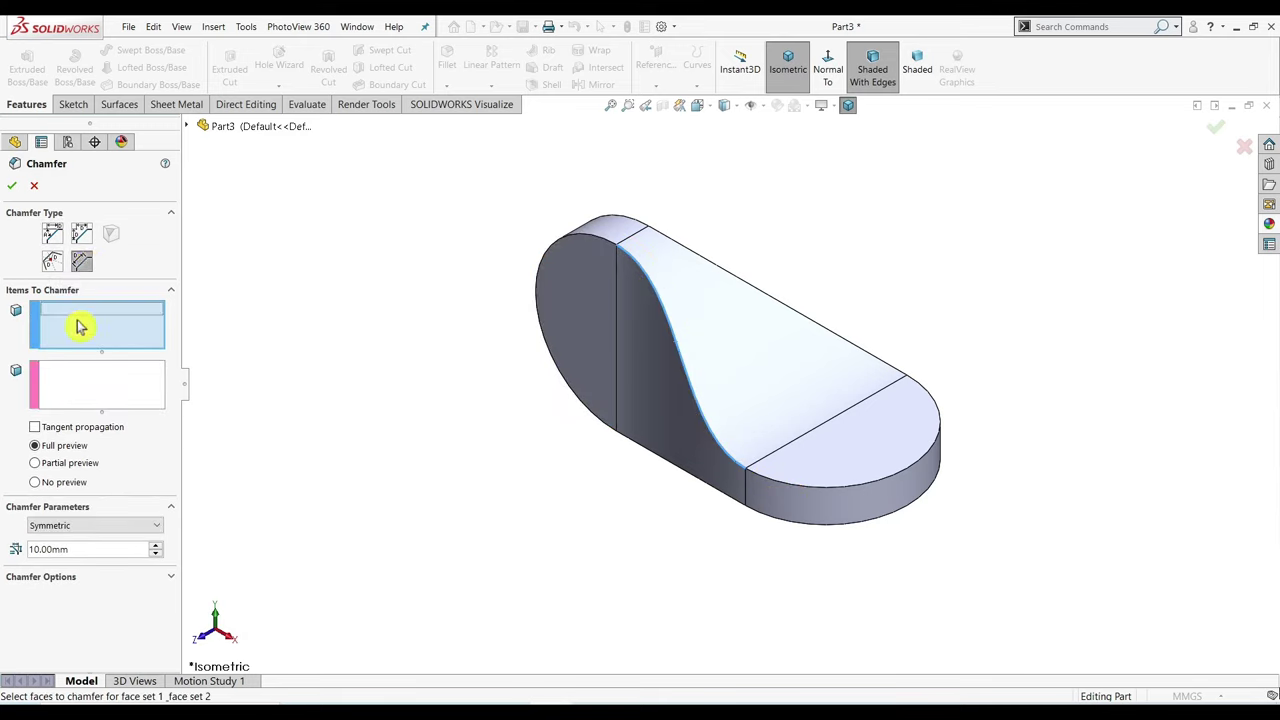
left_click(698, 315)
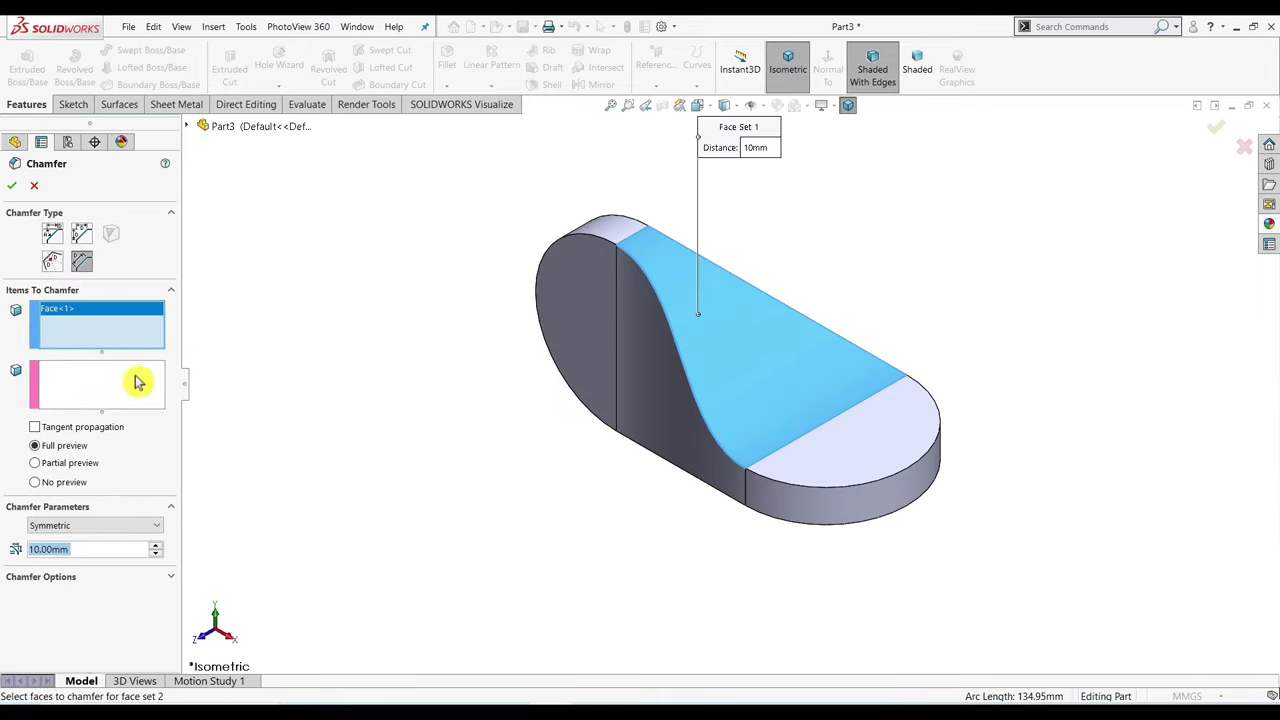
left_click(138, 381)
left_click(654, 377)
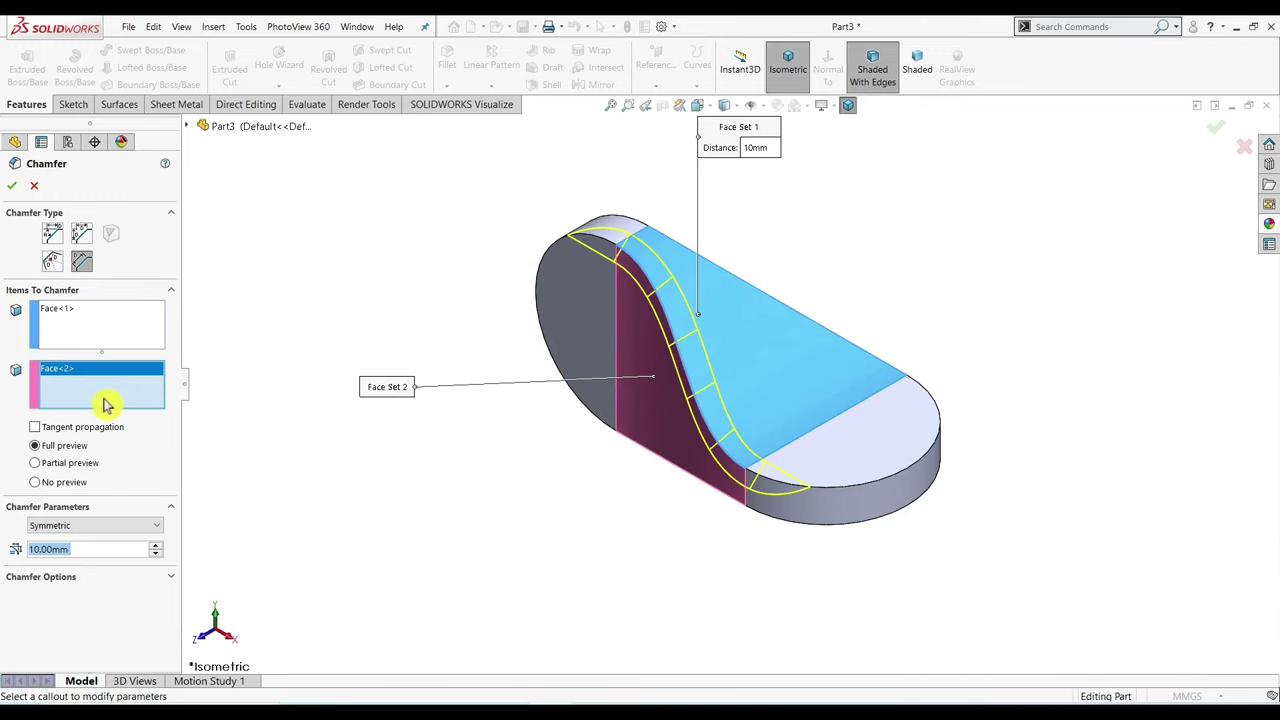
Give the chamfer a symmetric 5 mm distance and accept it.
left_click(72, 548)
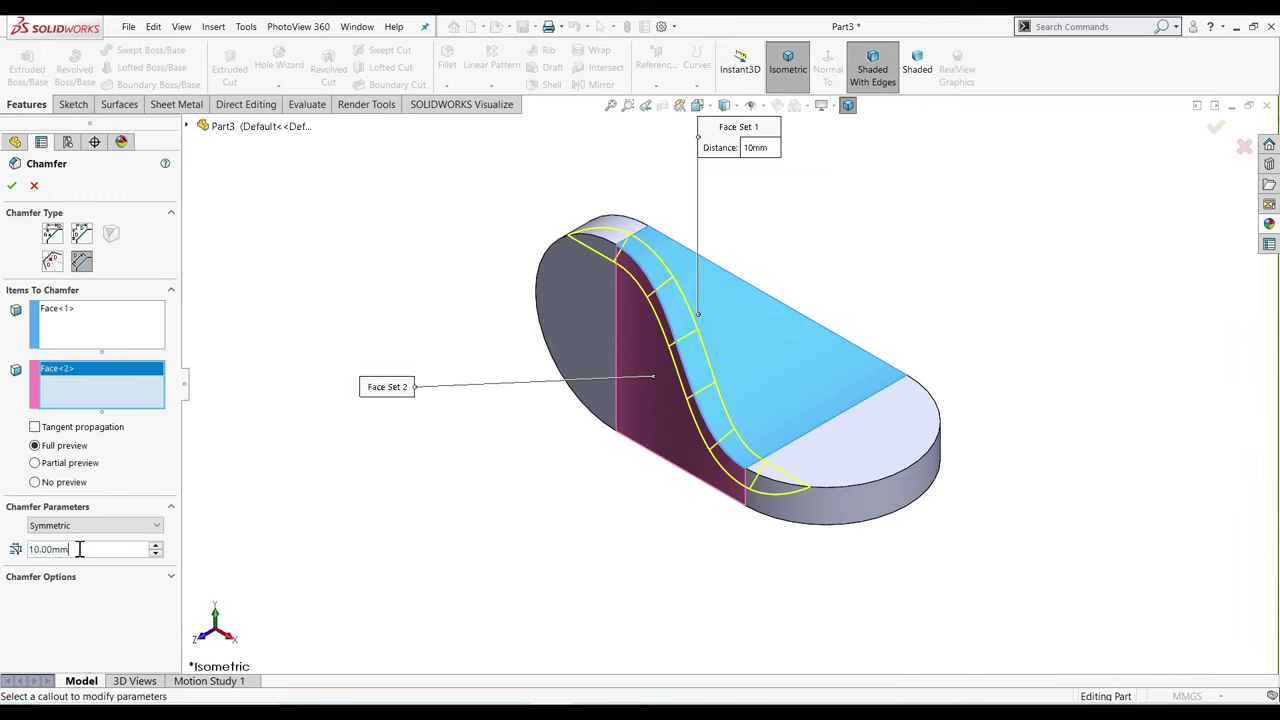
type("5")
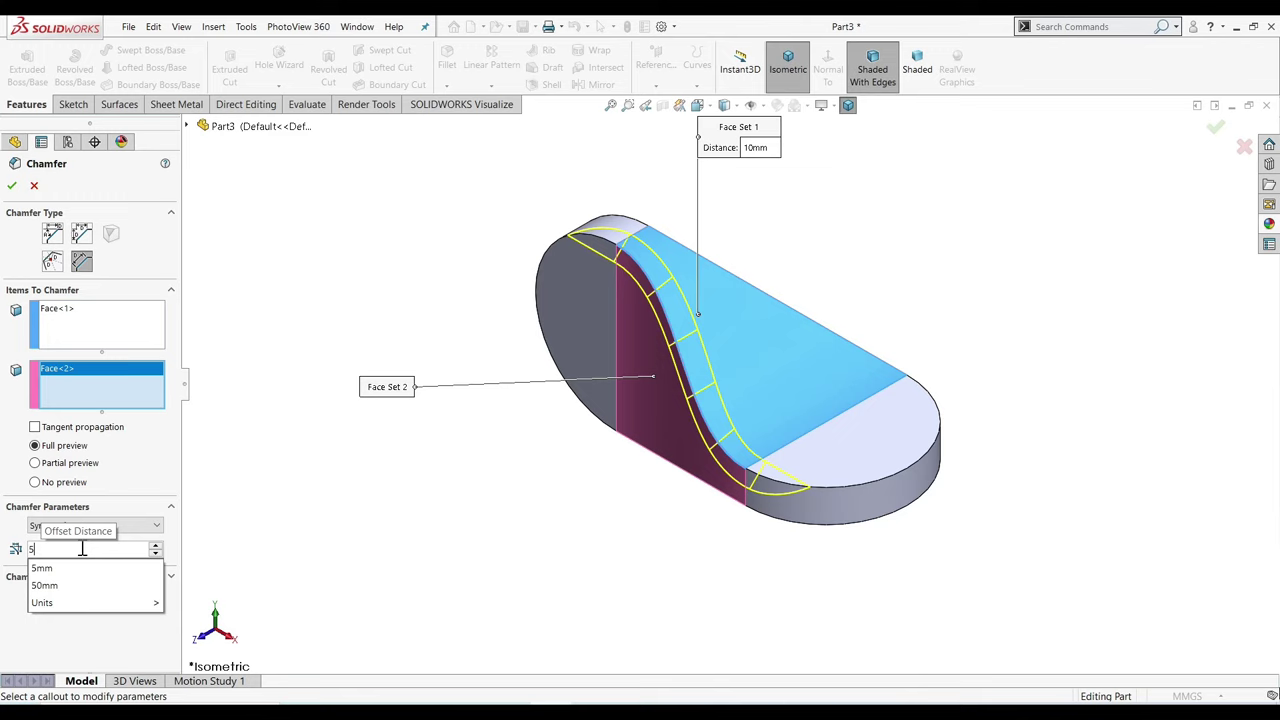
key("Return")
left_click(100, 578)
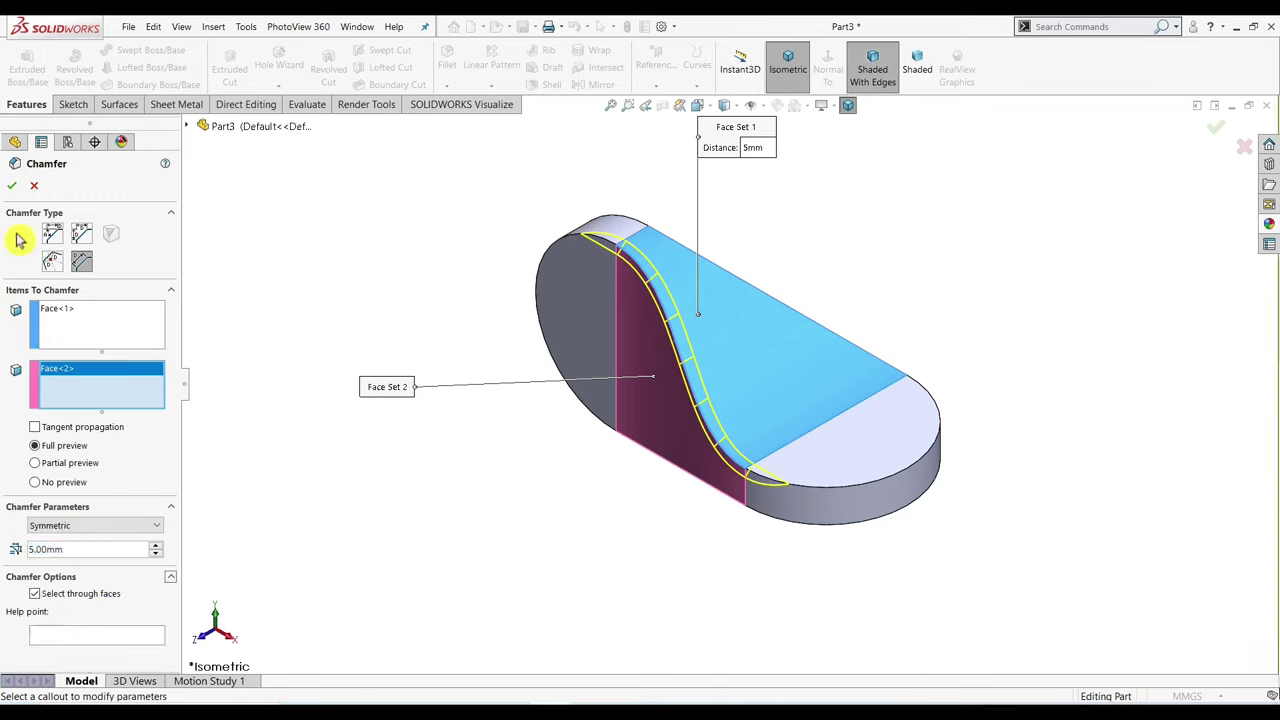
left_click(13, 190)
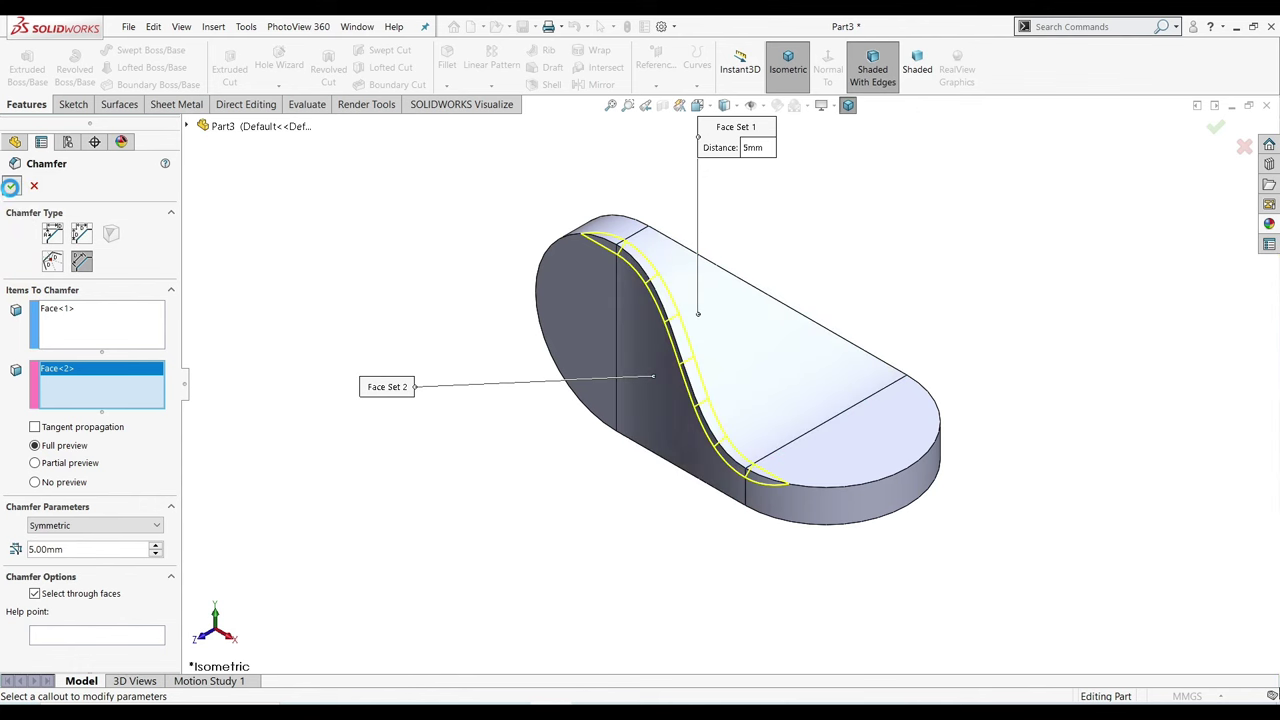
Chamfer the top face against the far curved side face, with tangent propagation off.
left_click(446, 85)
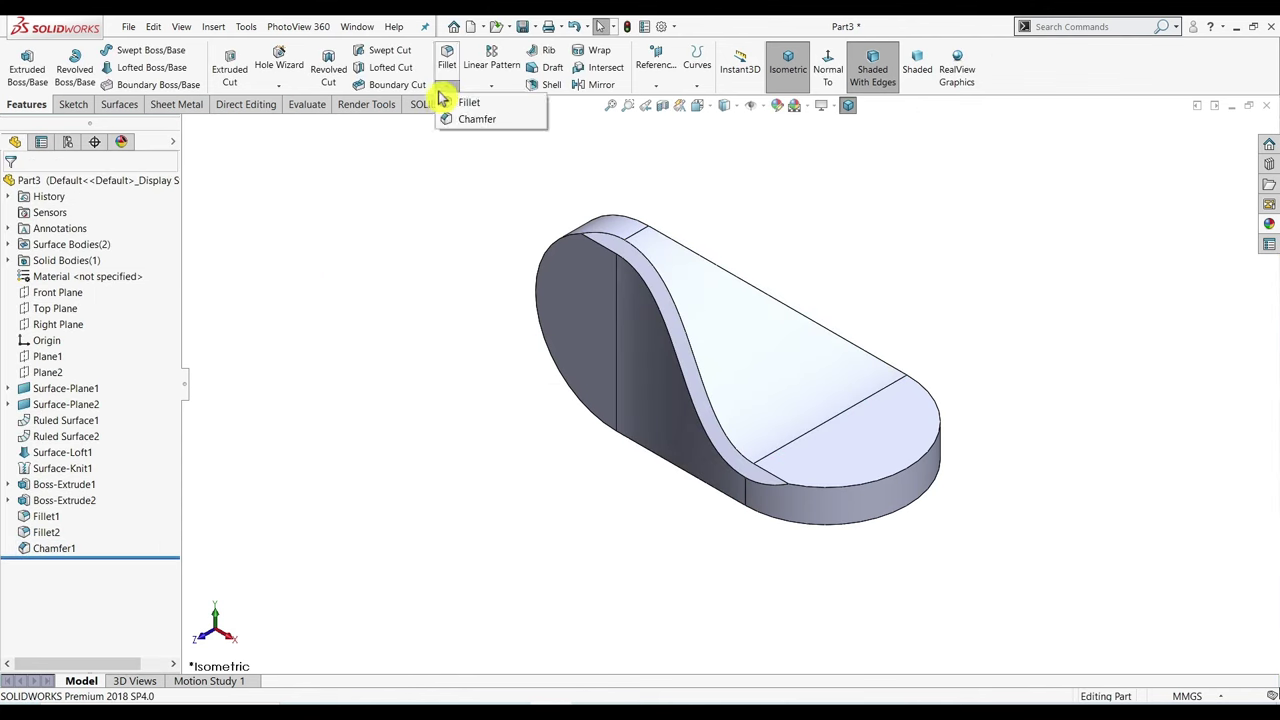
left_click(451, 119)
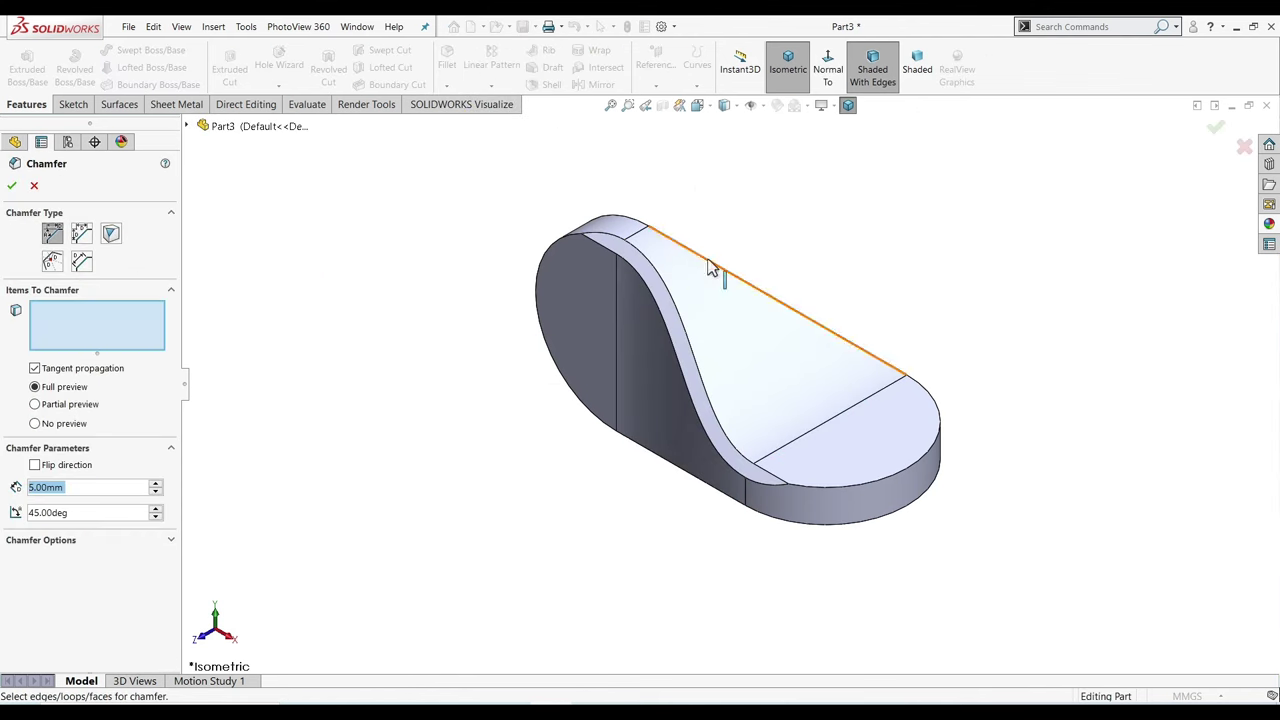
left_click(81, 261)
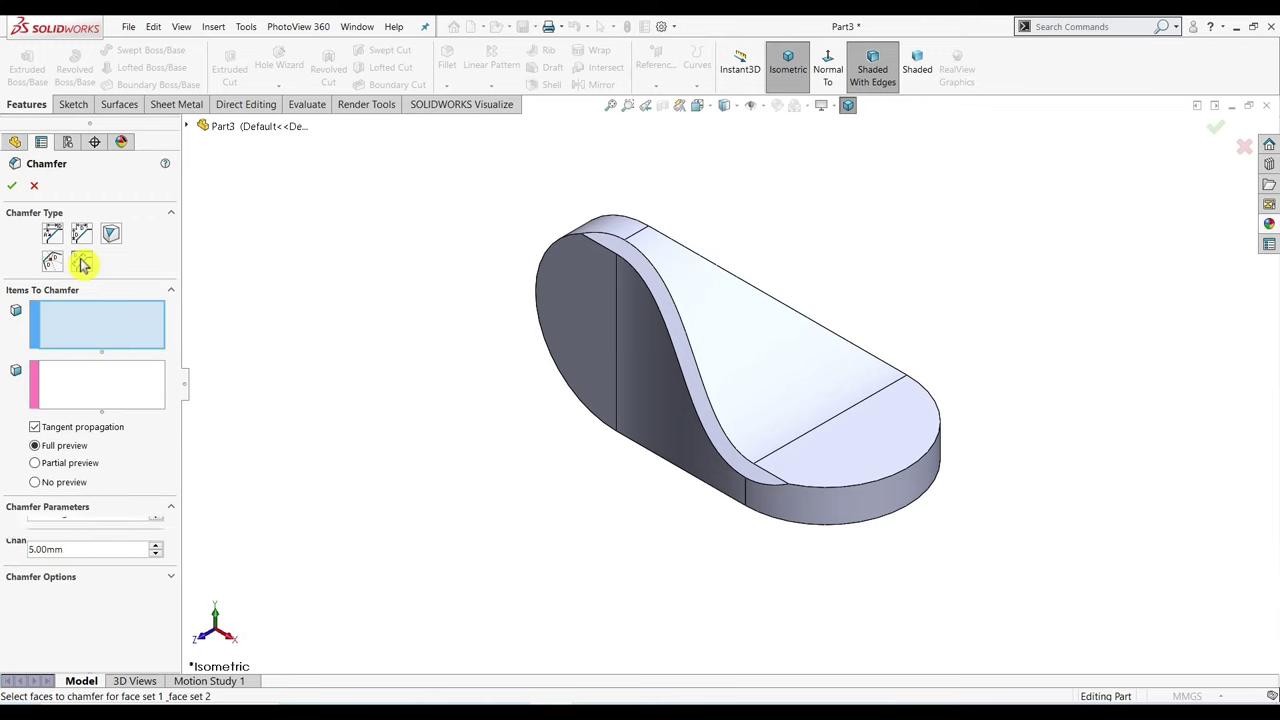
left_click(735, 305)
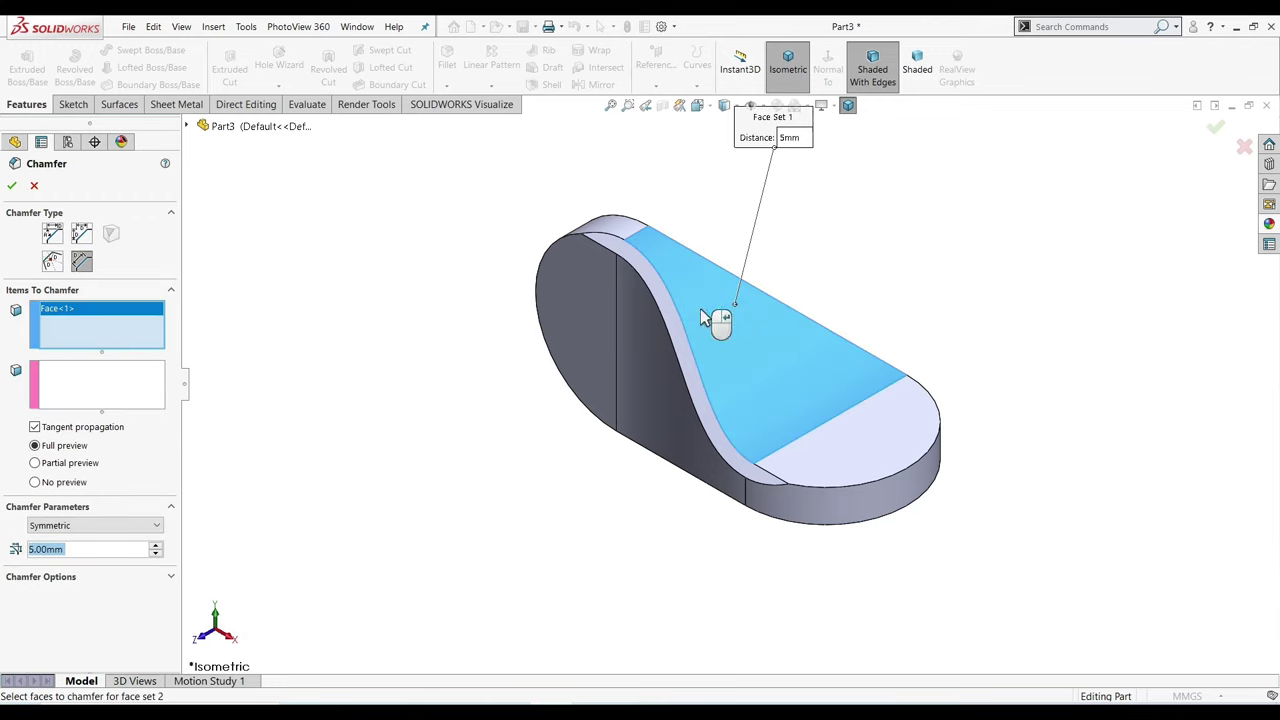
middle_click_drag(343, 337, 340, 320)
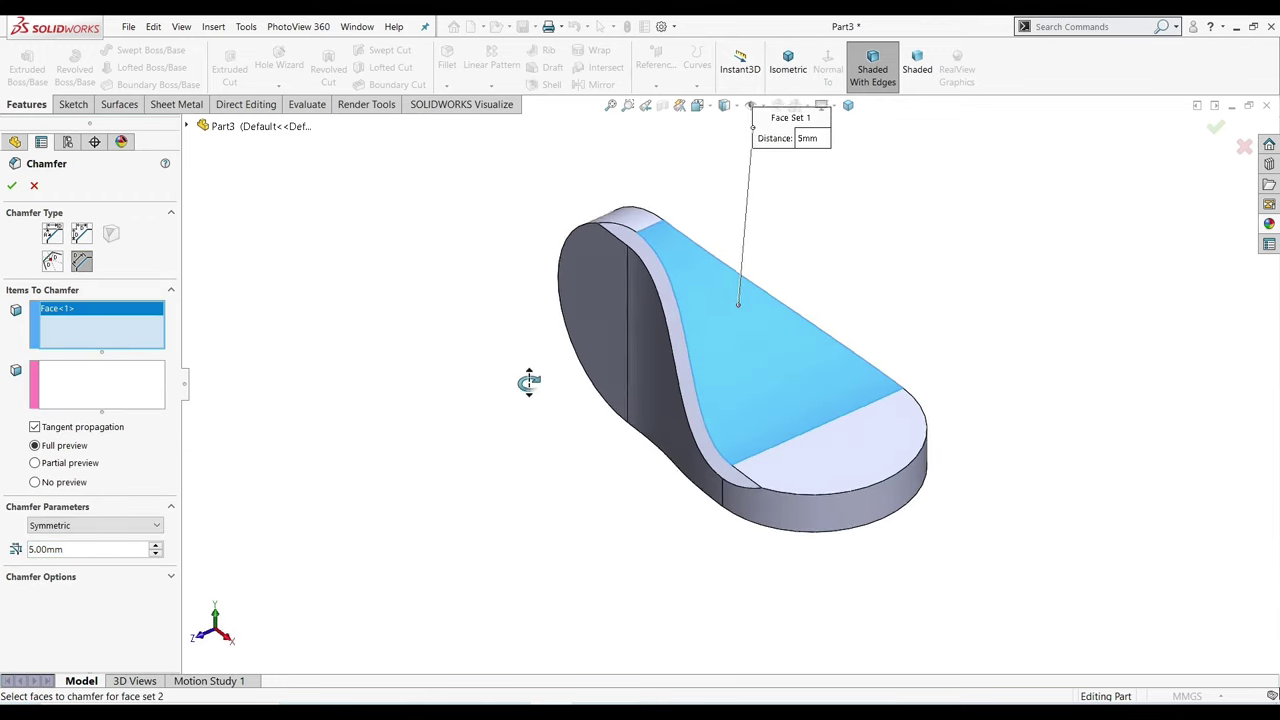
left_click(719, 397)
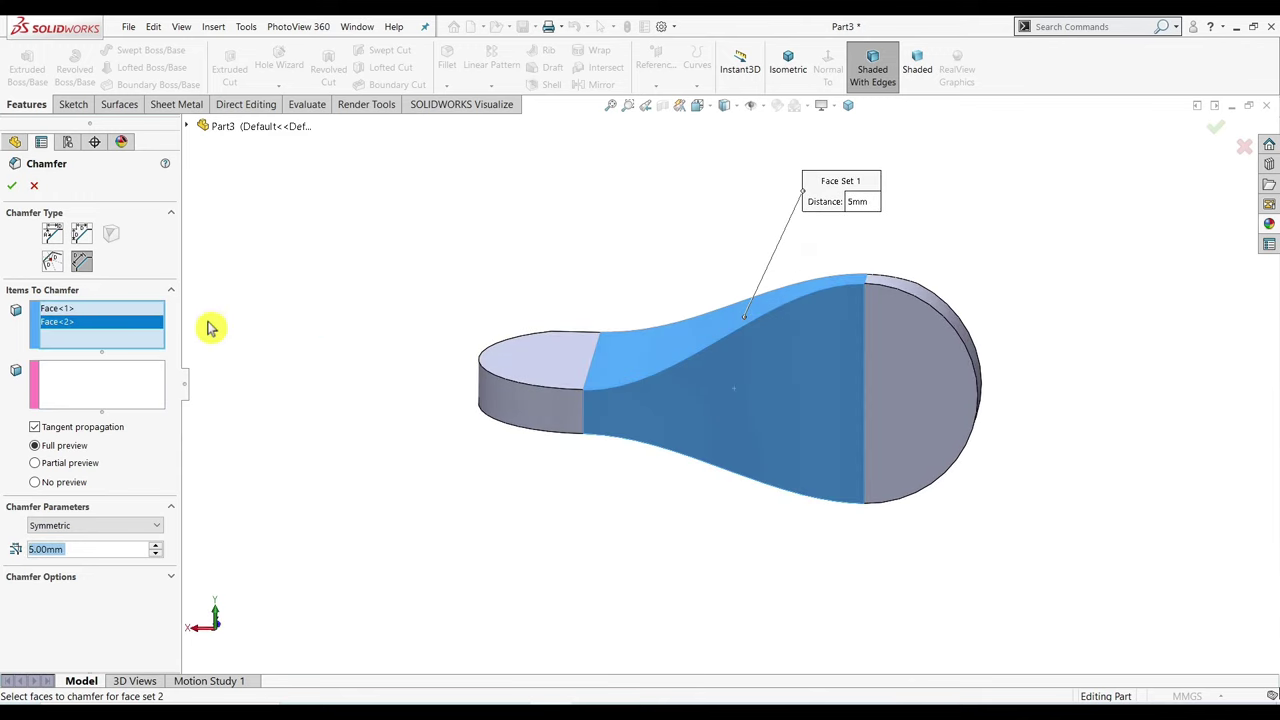
right_click(118, 325)
left_click(157, 350)
left_click(109, 383)
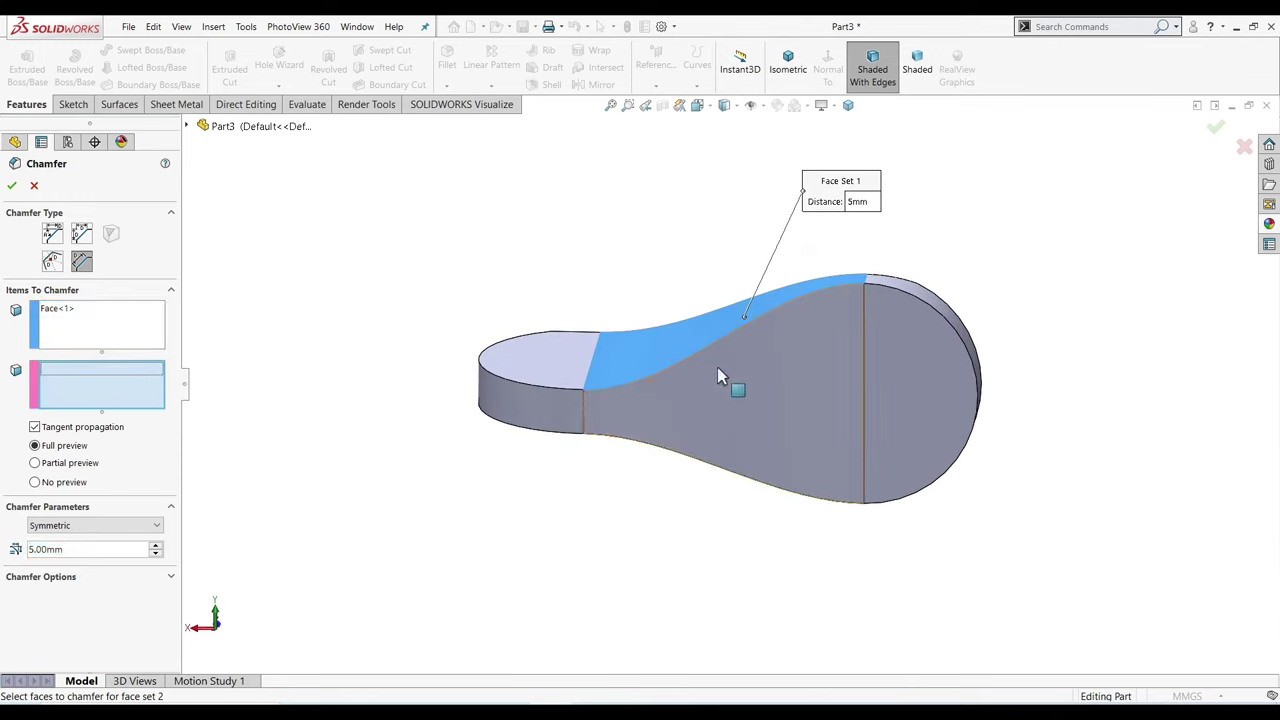
left_click(743, 377)
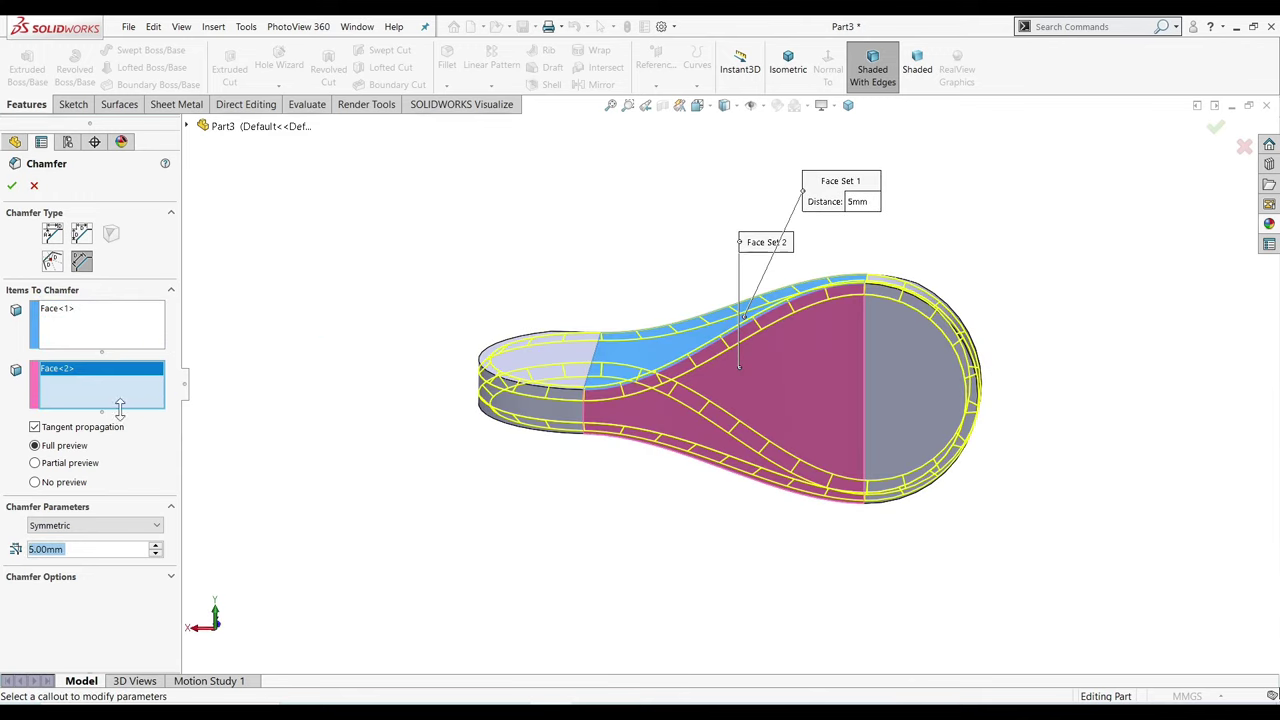
left_click(35, 427)
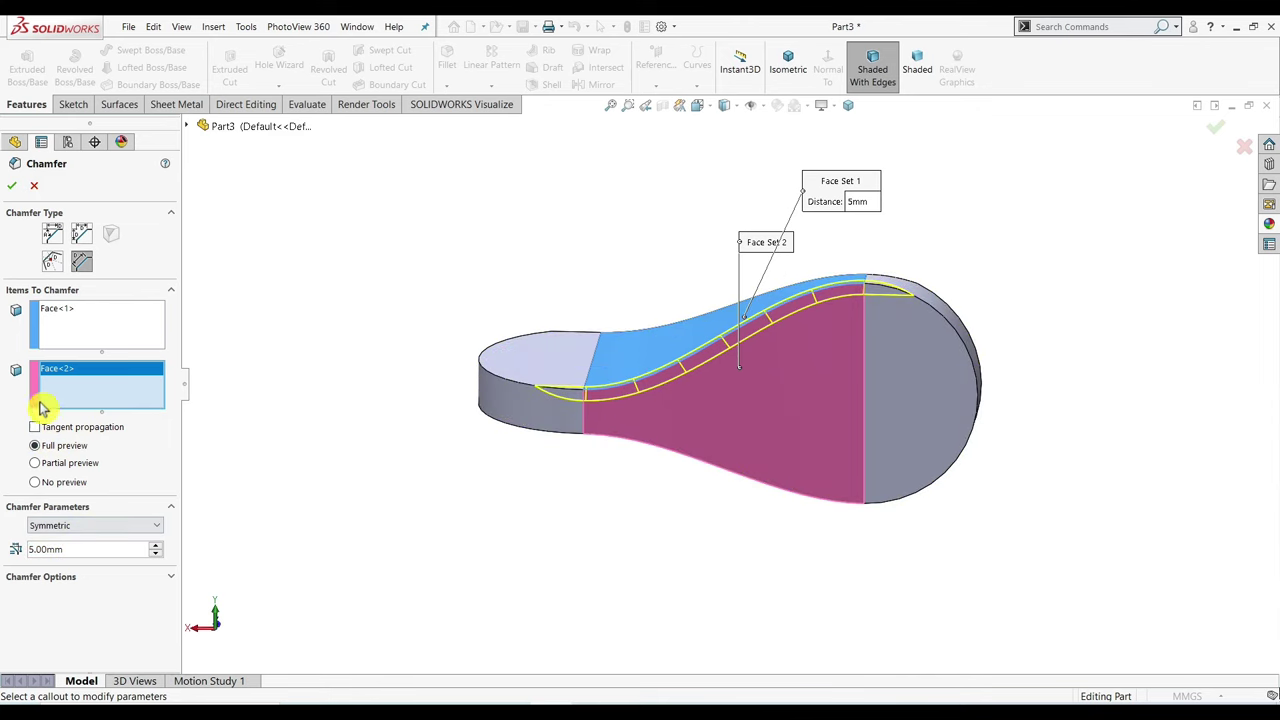
left_click(10, 187)
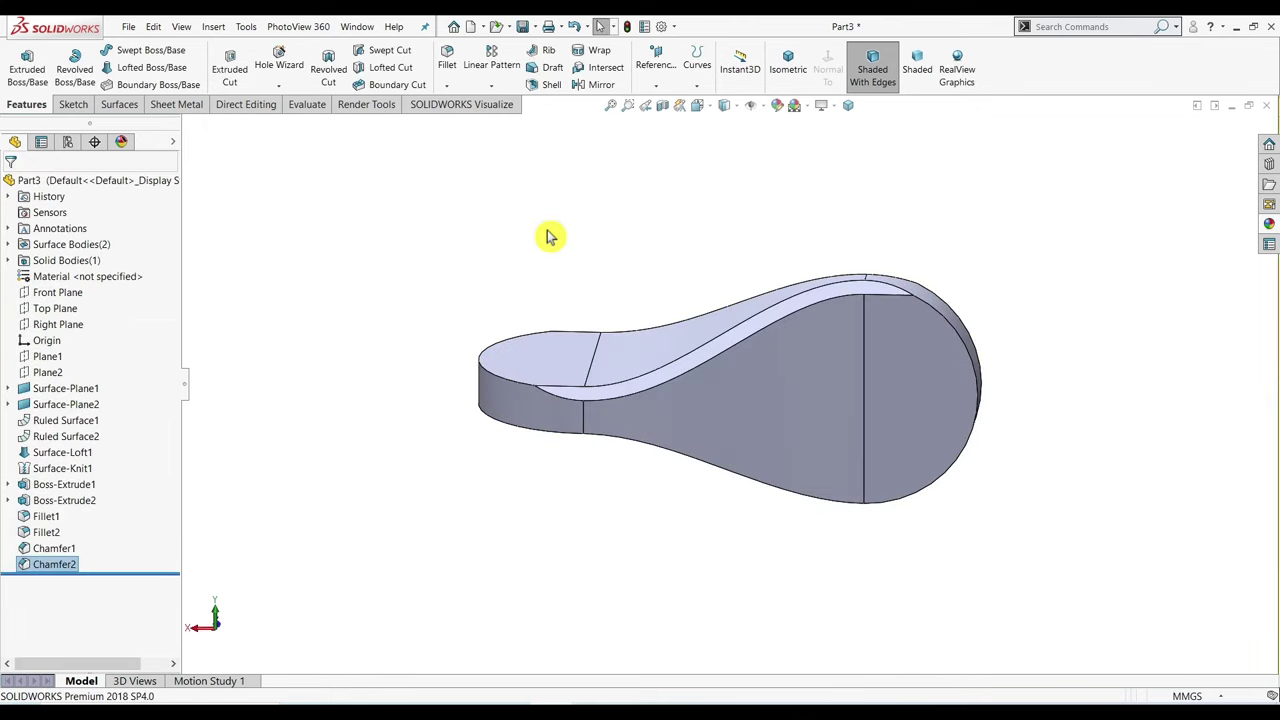
Chamfer the upper face against the lower sloped face, limited to the single middle edge.
mouse_move(630, 251)
middle_mouse_down()
mouse_move(614, 286)
mouse_move(443, 363)
mouse_move(630, 432)
mouse_move(632, 340)
mouse_move(612, 347)
middle_mouse_up()
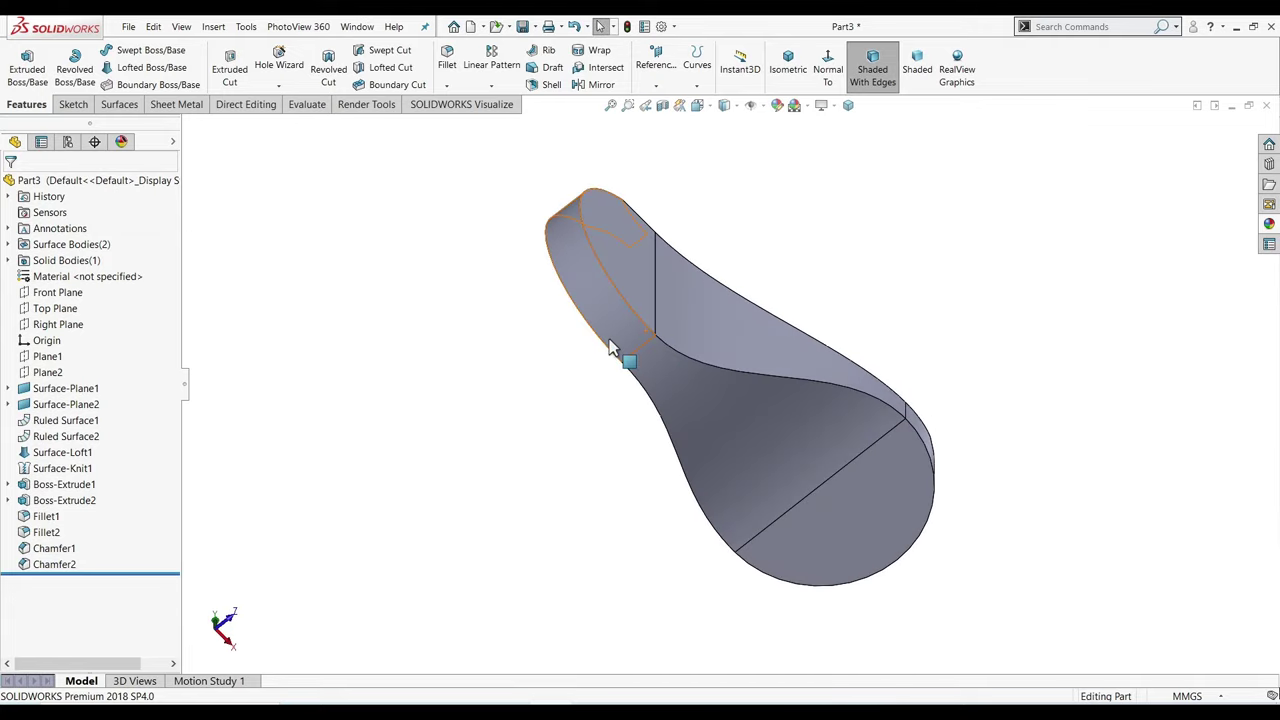
left_click(447, 86)
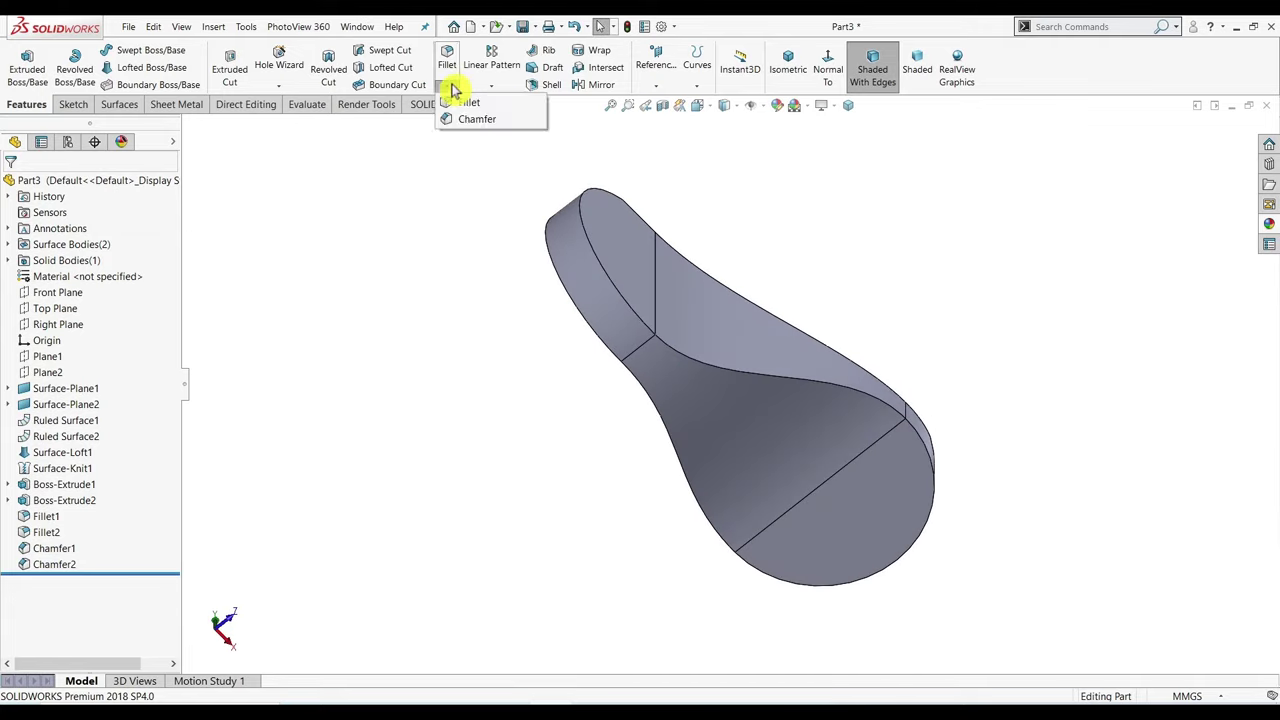
left_click(460, 119)
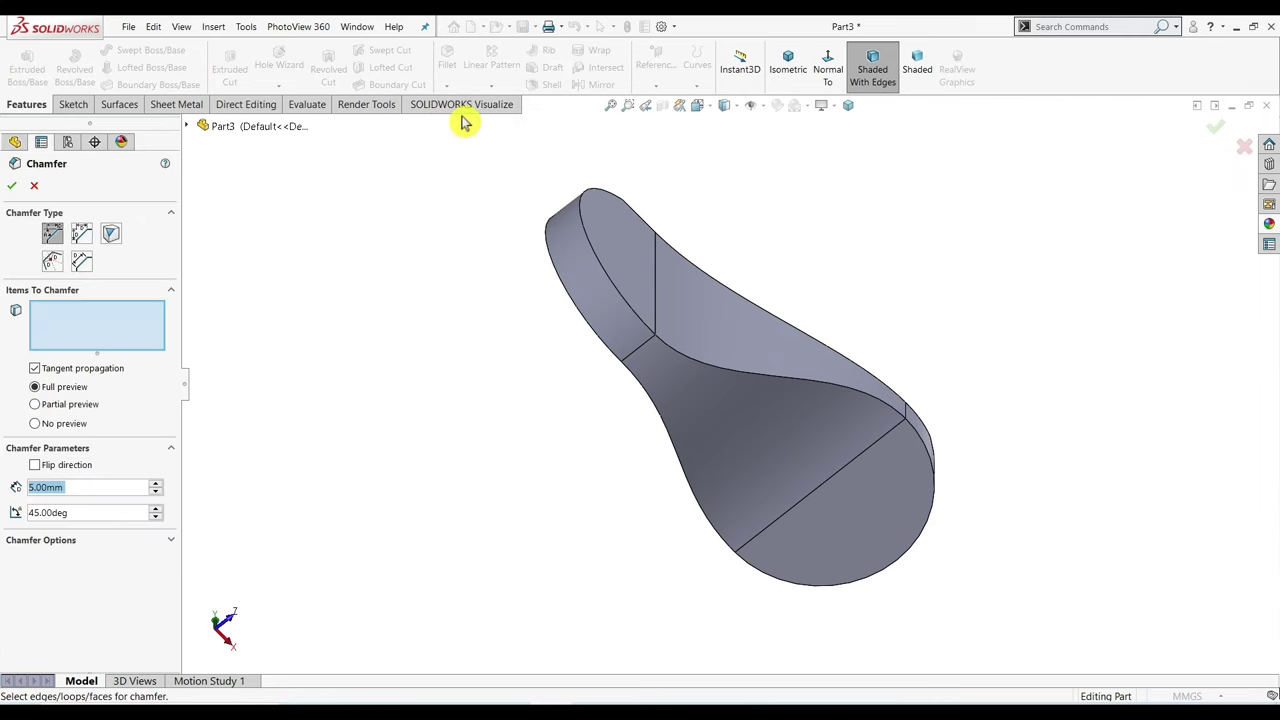
left_click(85, 263)
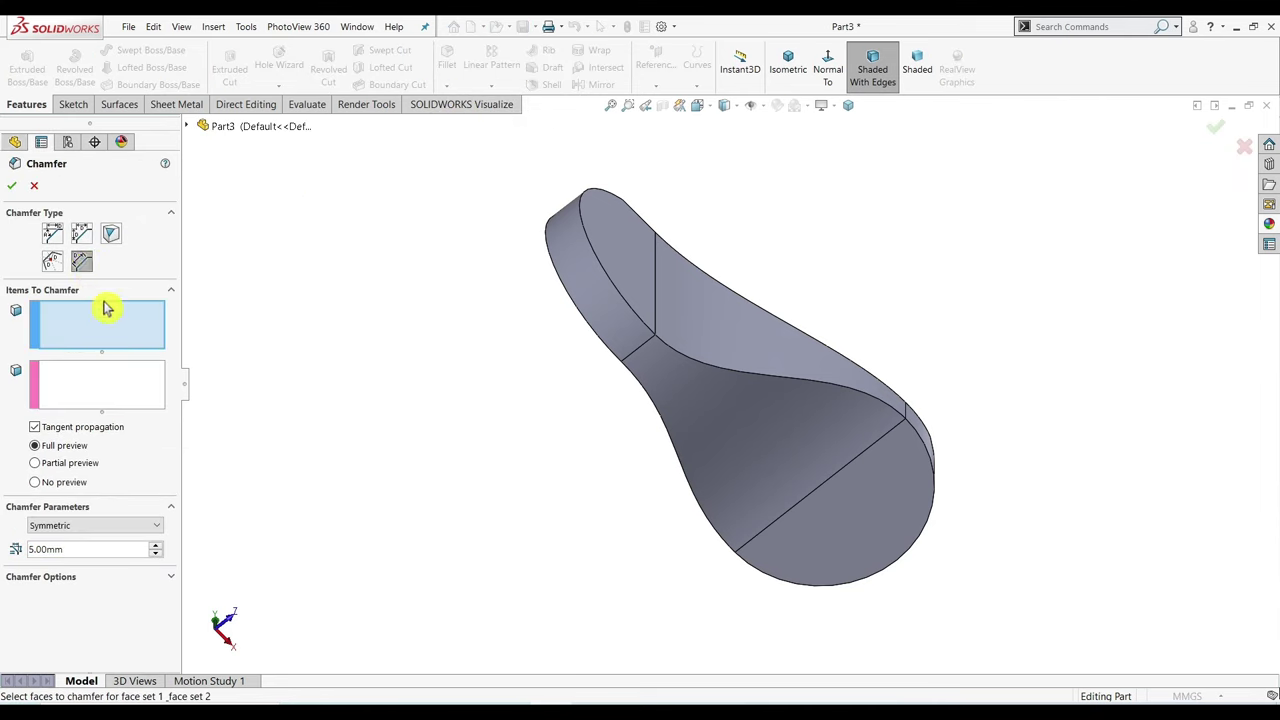
left_click(703, 336)
left_click(722, 398)
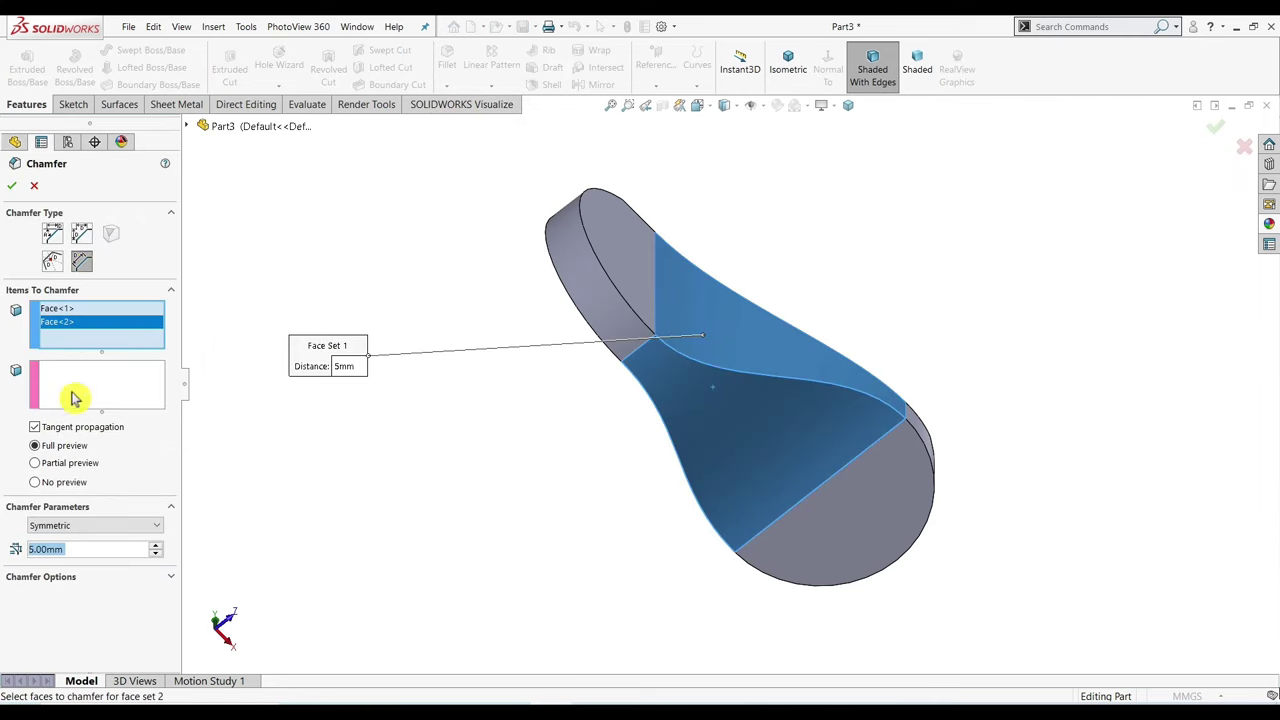
right_click(85, 337)
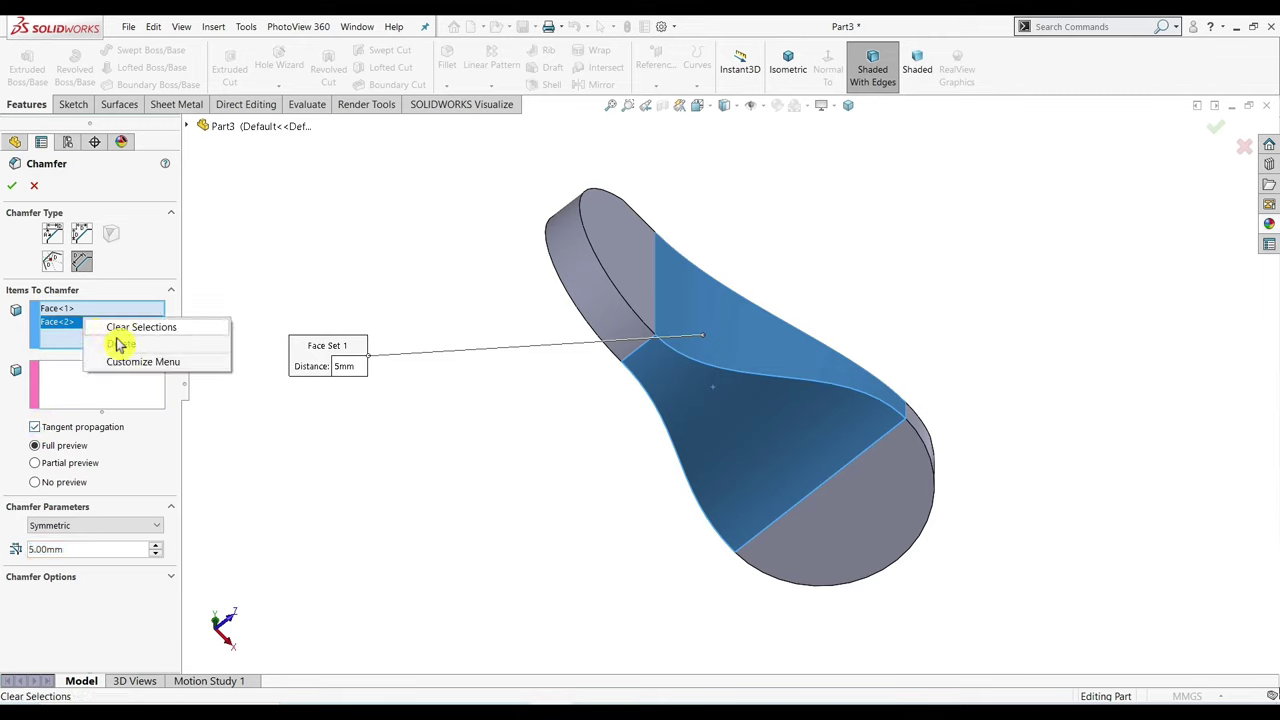
left_click(120, 328)
left_click(86, 371)
left_click(724, 386)
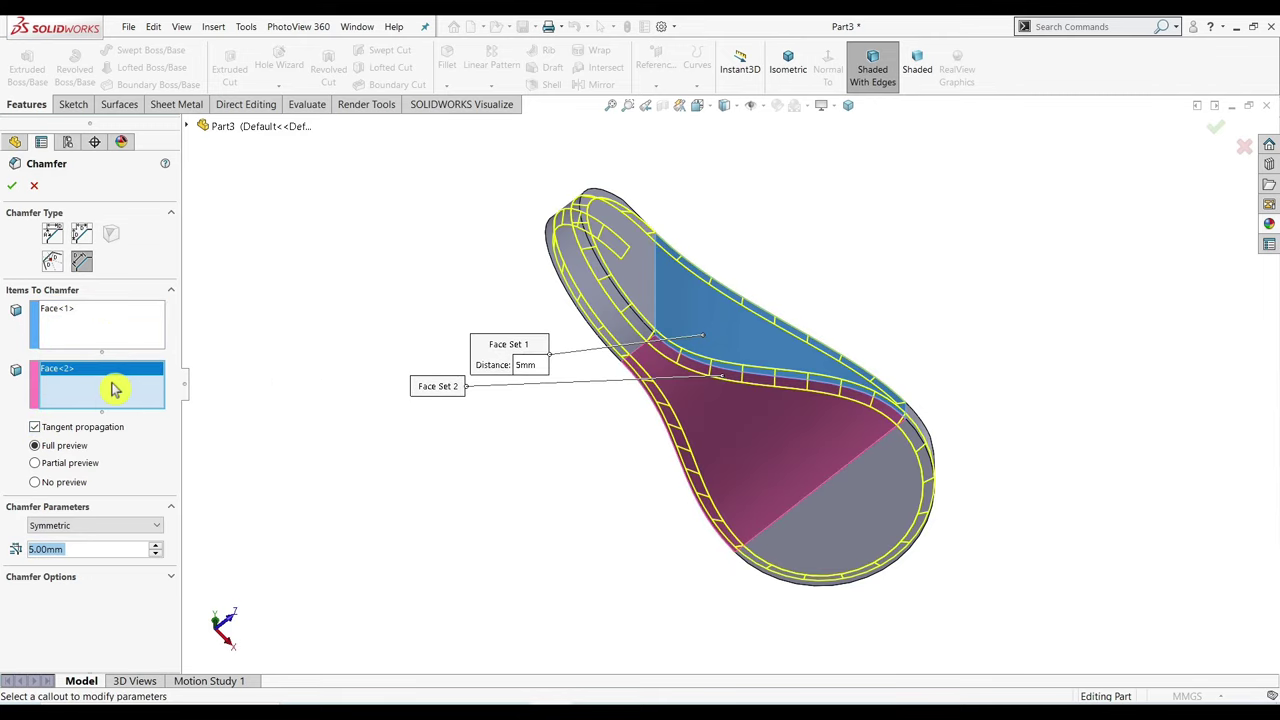
left_click(36, 430)
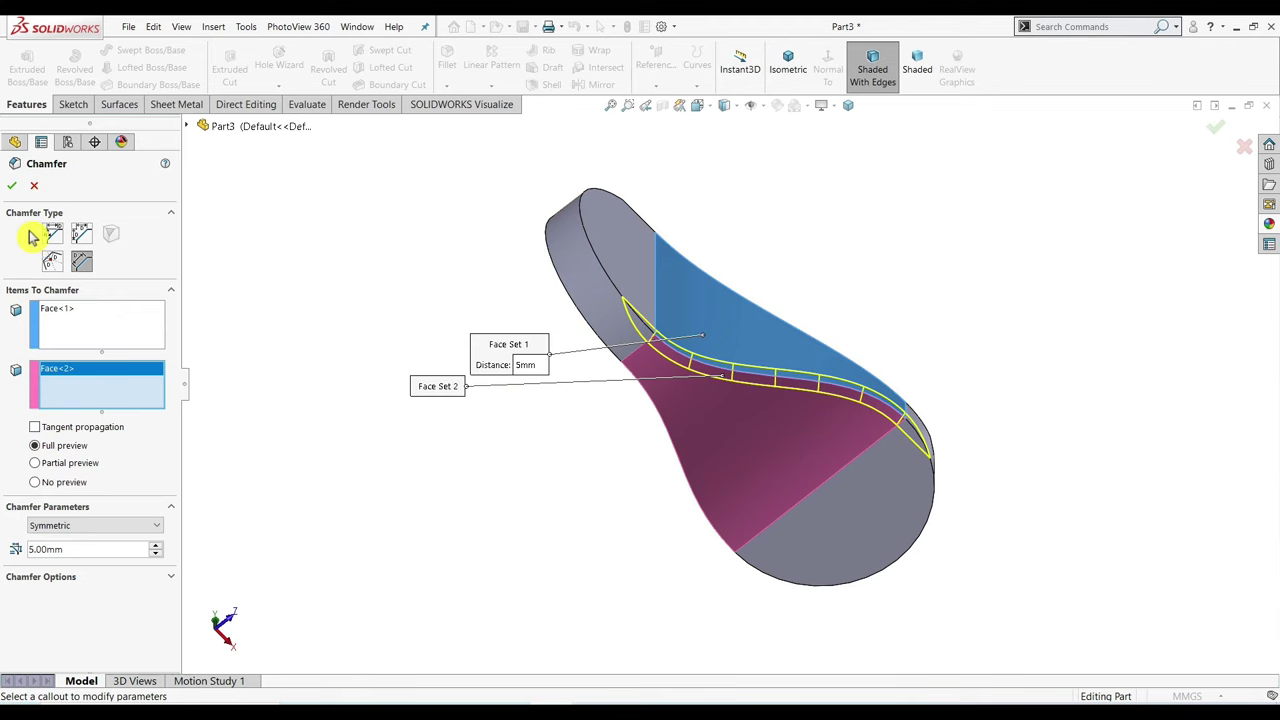
left_click(17, 188)
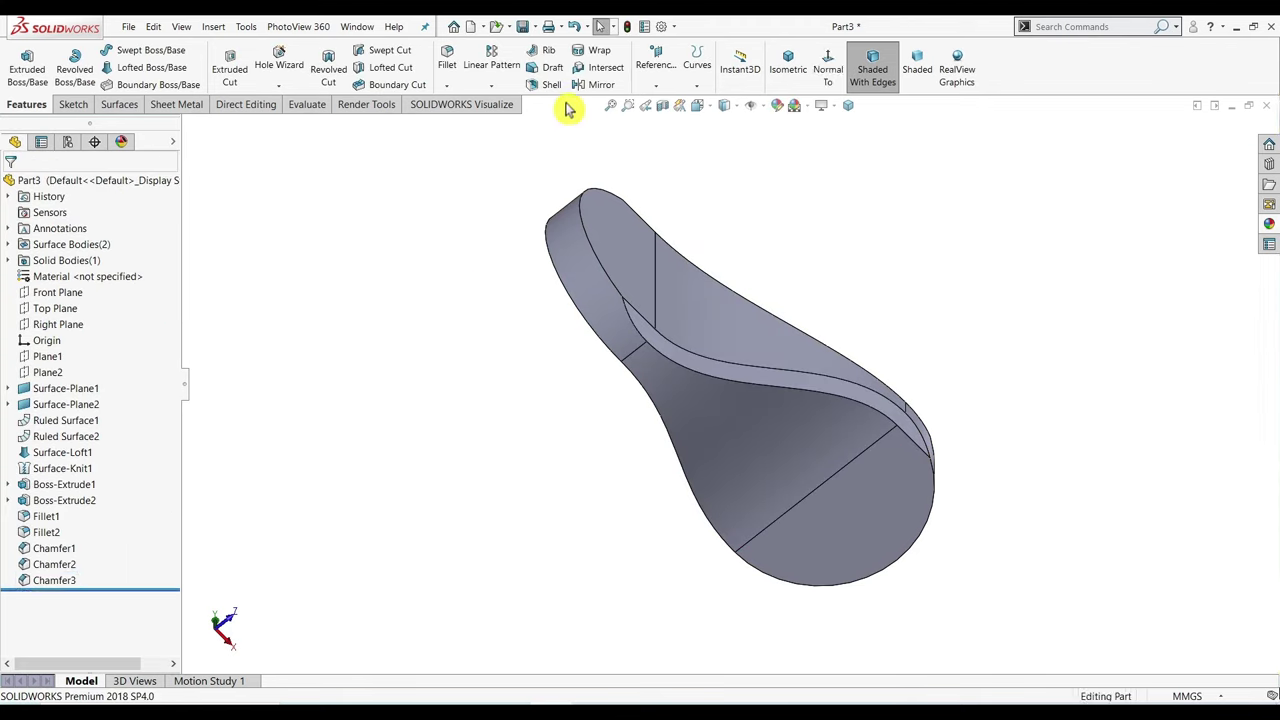
Chamfer the top face against the curved side face on the link's other side.
left_click(450, 86)
left_click(466, 120)
mouse_move(580, 423)
middle_mouse_down()
mouse_move(643, 329)
mouse_move(735, 392)
mouse_move(748, 486)
middle_mouse_up()
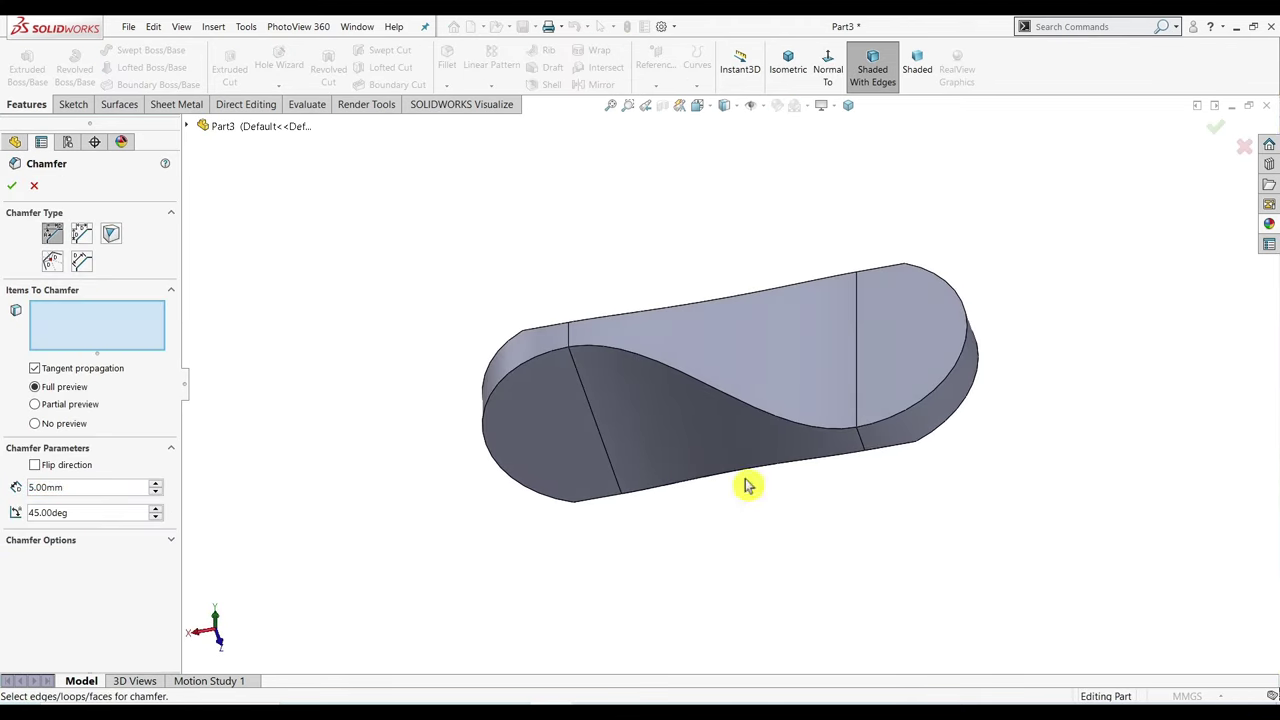
left_click(82, 263)
left_click(665, 340)
left_click(126, 382)
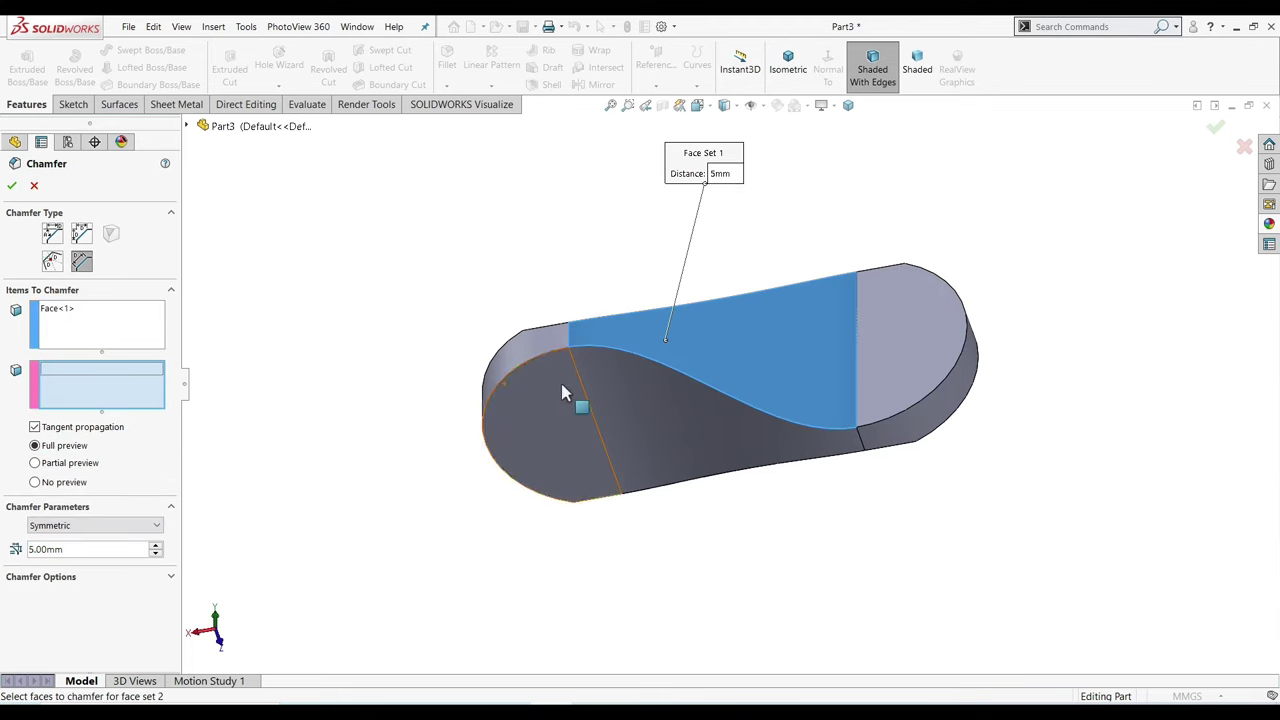
left_click(669, 381)
left_click(40, 430)
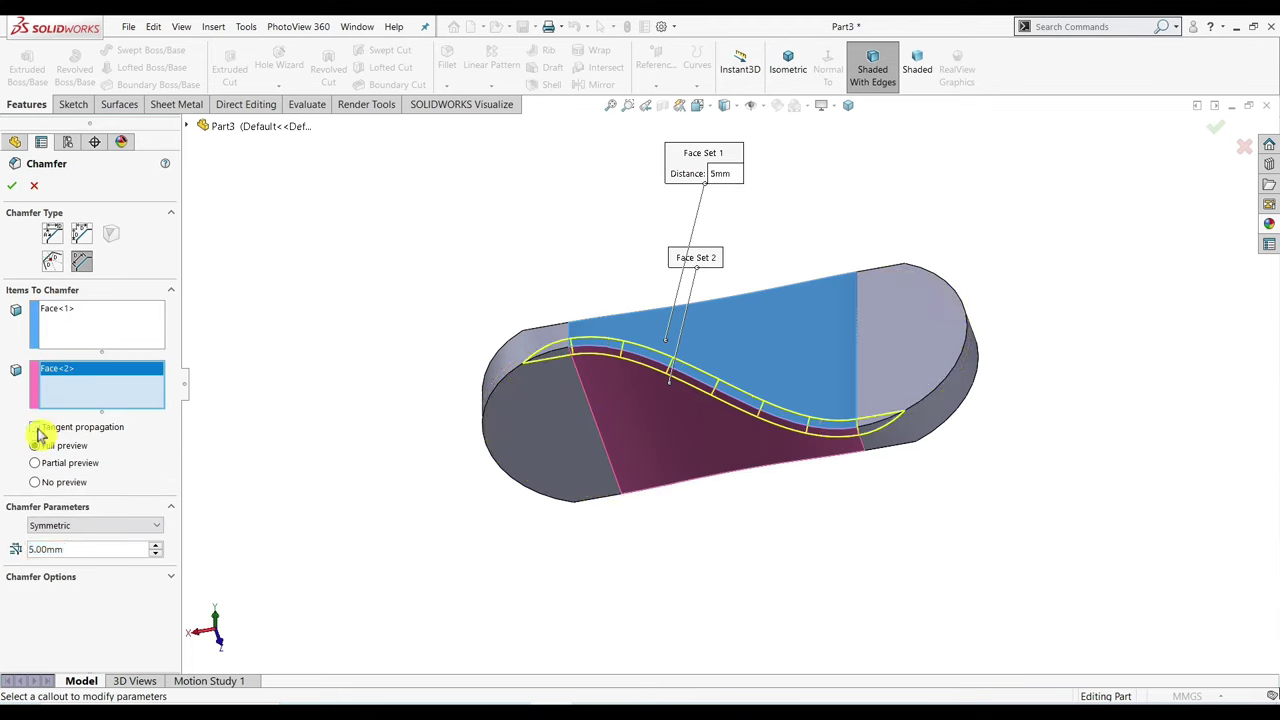
left_click(11, 186)
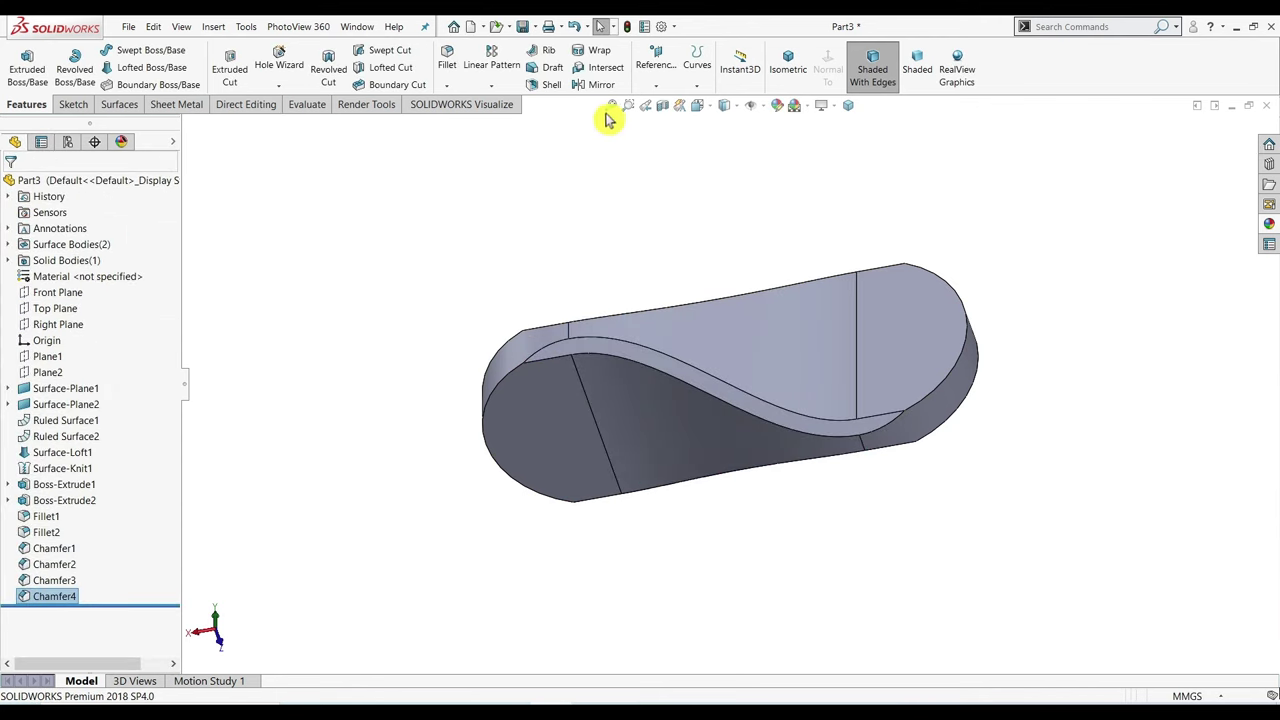
Start a 5 mm constant-size fillet on the lower edge of the rounded end.
left_click(798, 64)
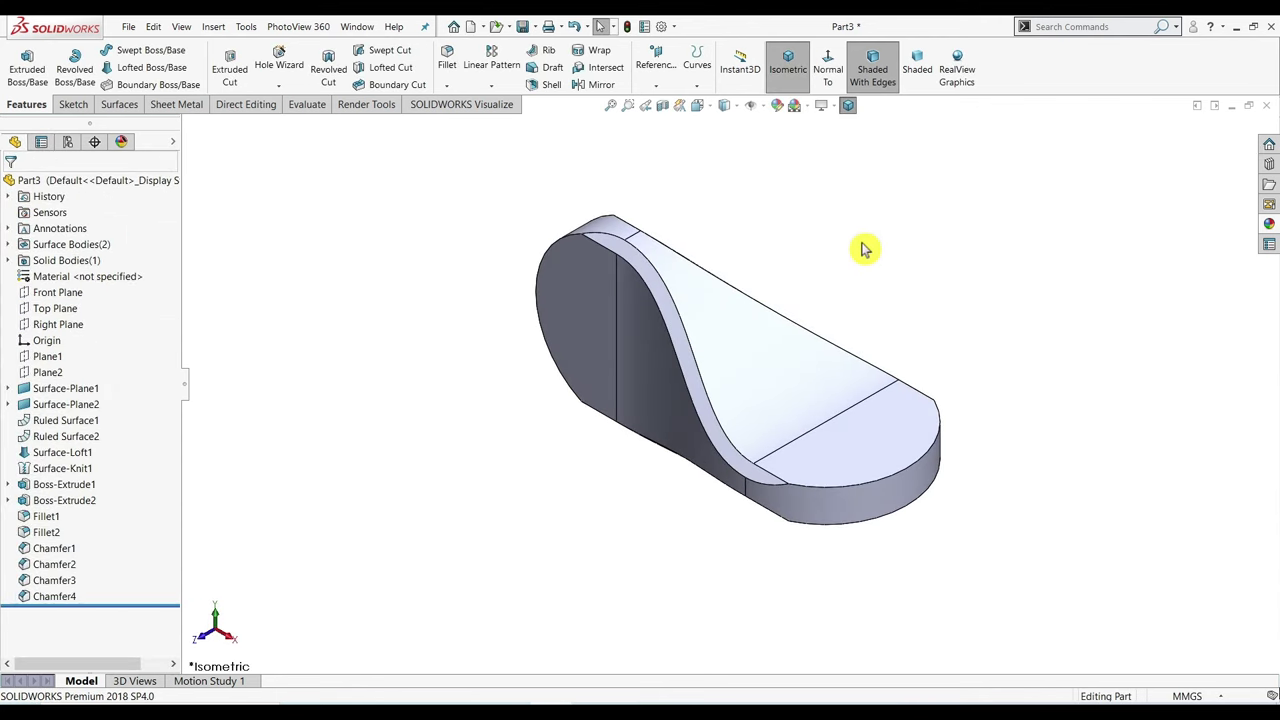
left_click(447, 64)
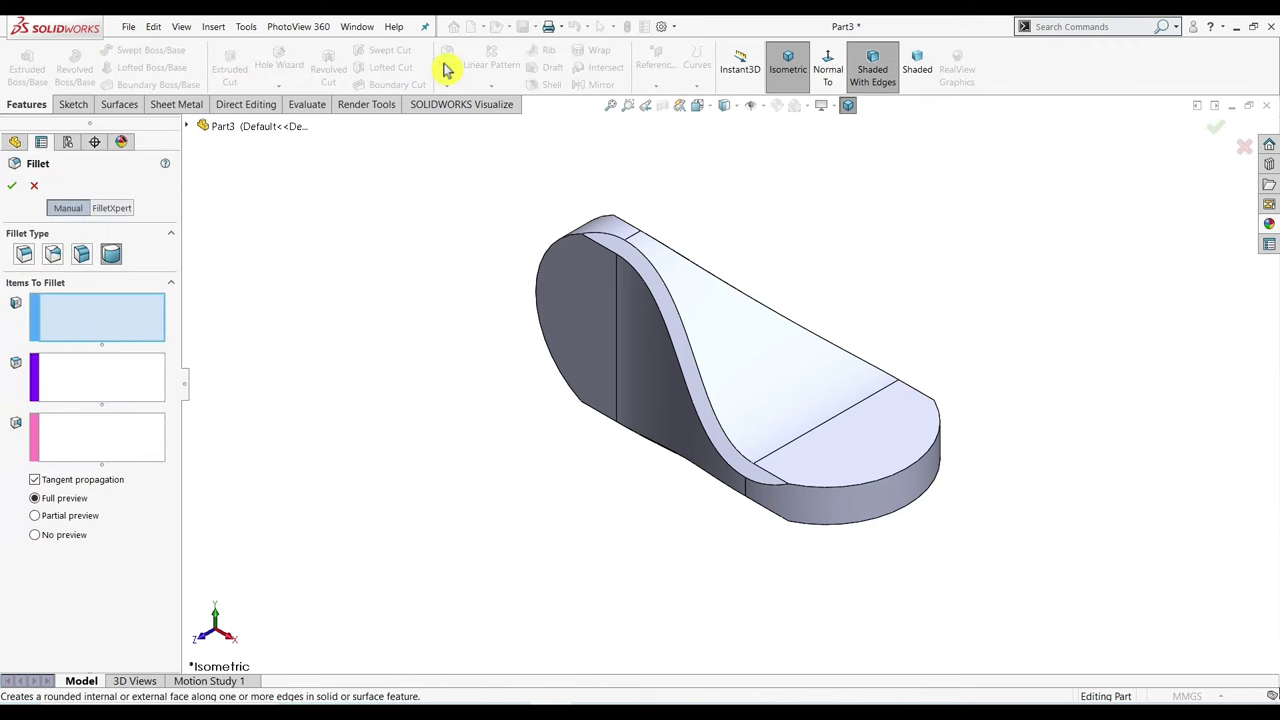
left_click(23, 258)
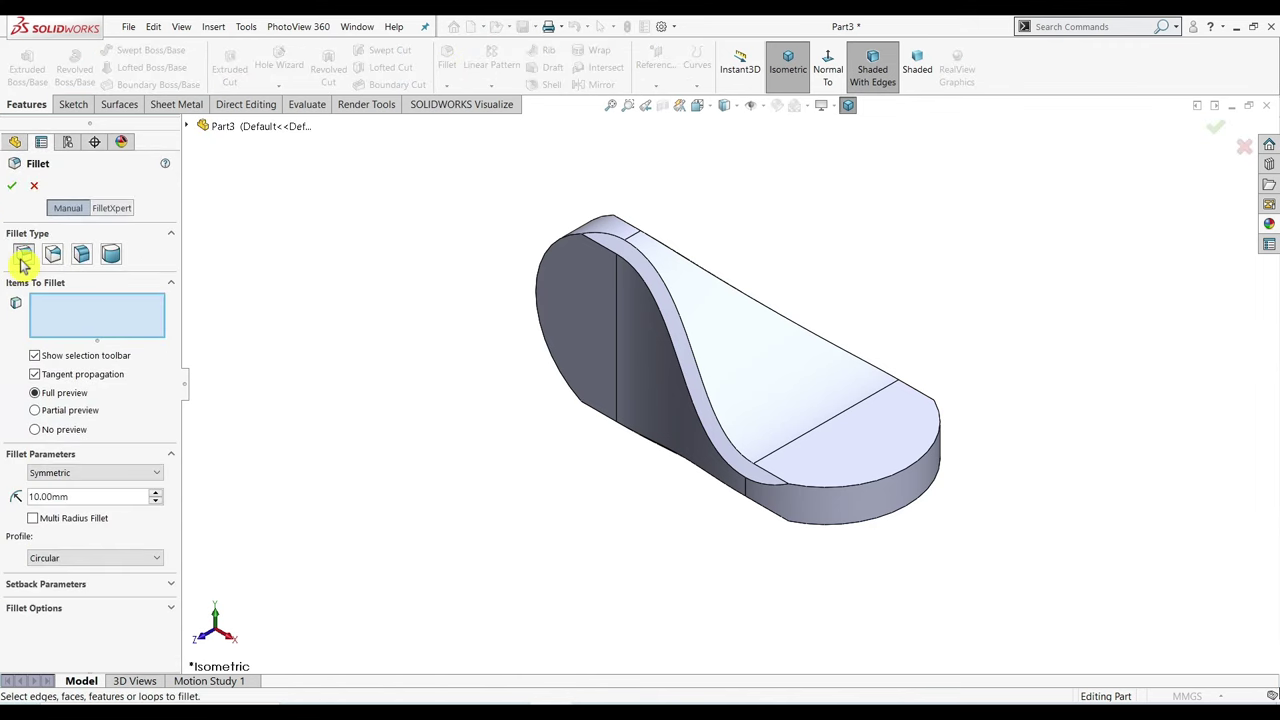
left_click(879, 484)
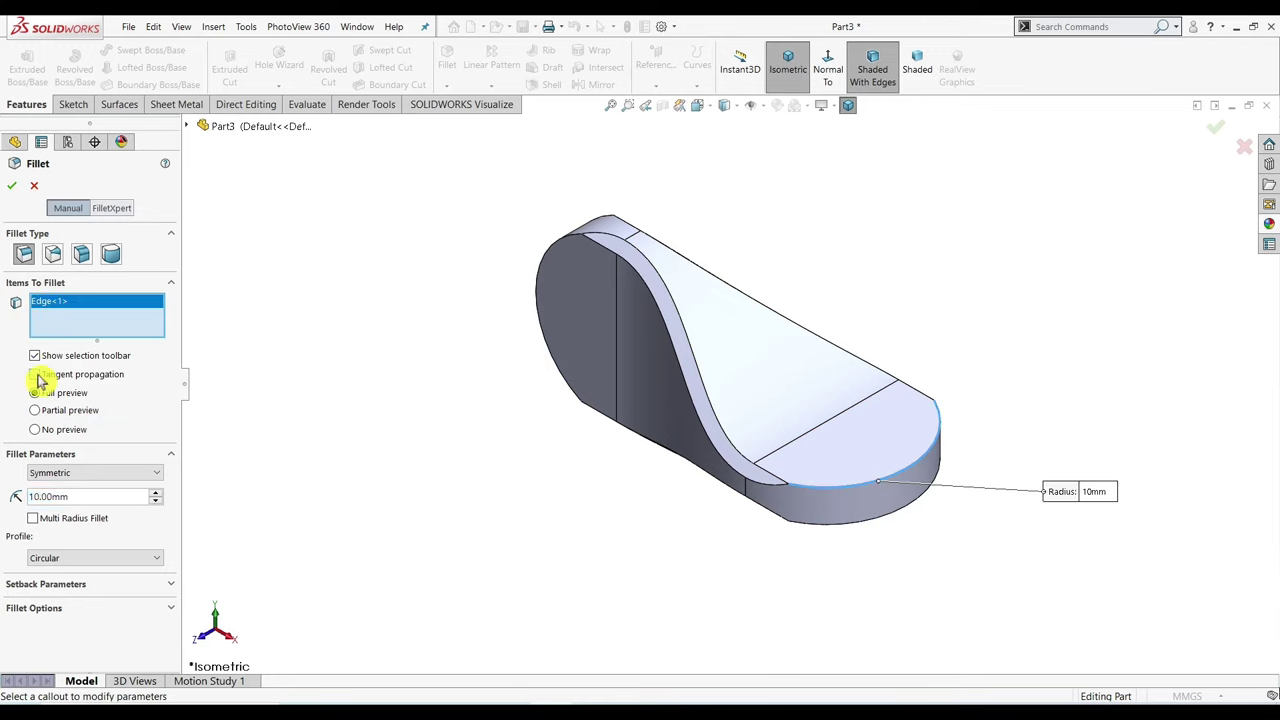
left_click(118, 496)
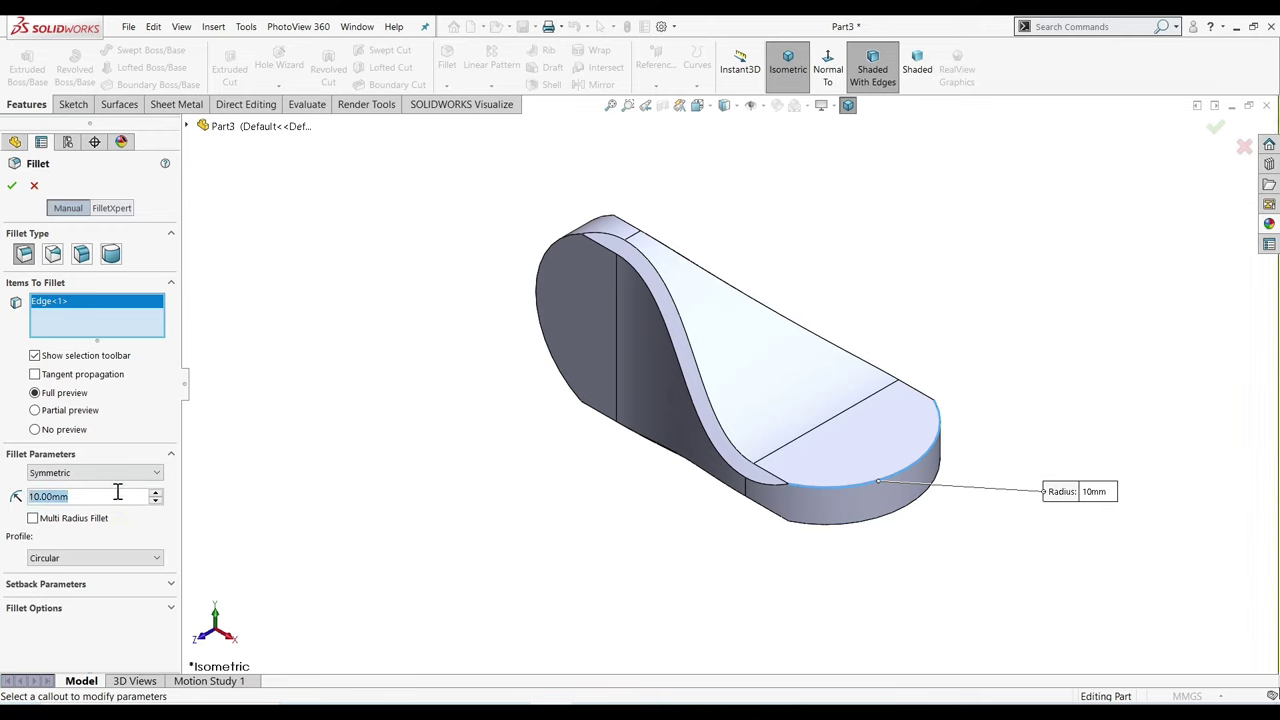
type("5")
key("Return")
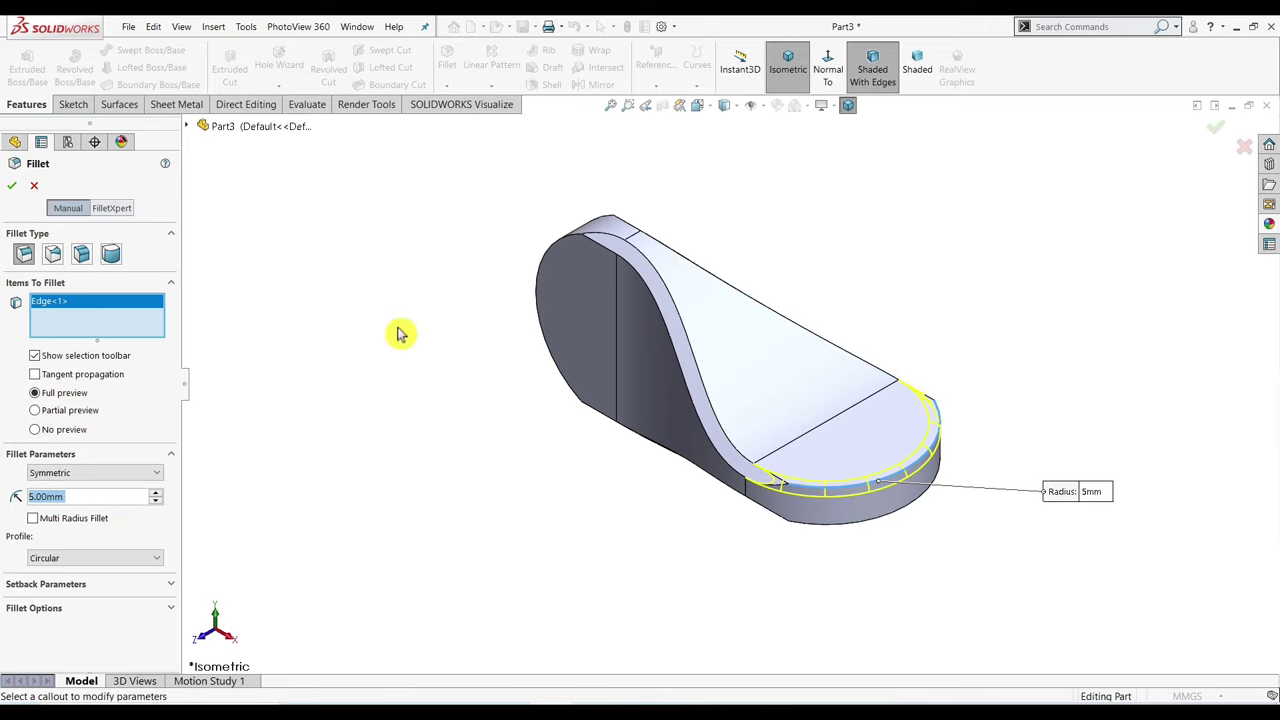
Add the remaining three end edges to the 5 mm fillet and confirm it.
left_click(558, 252)
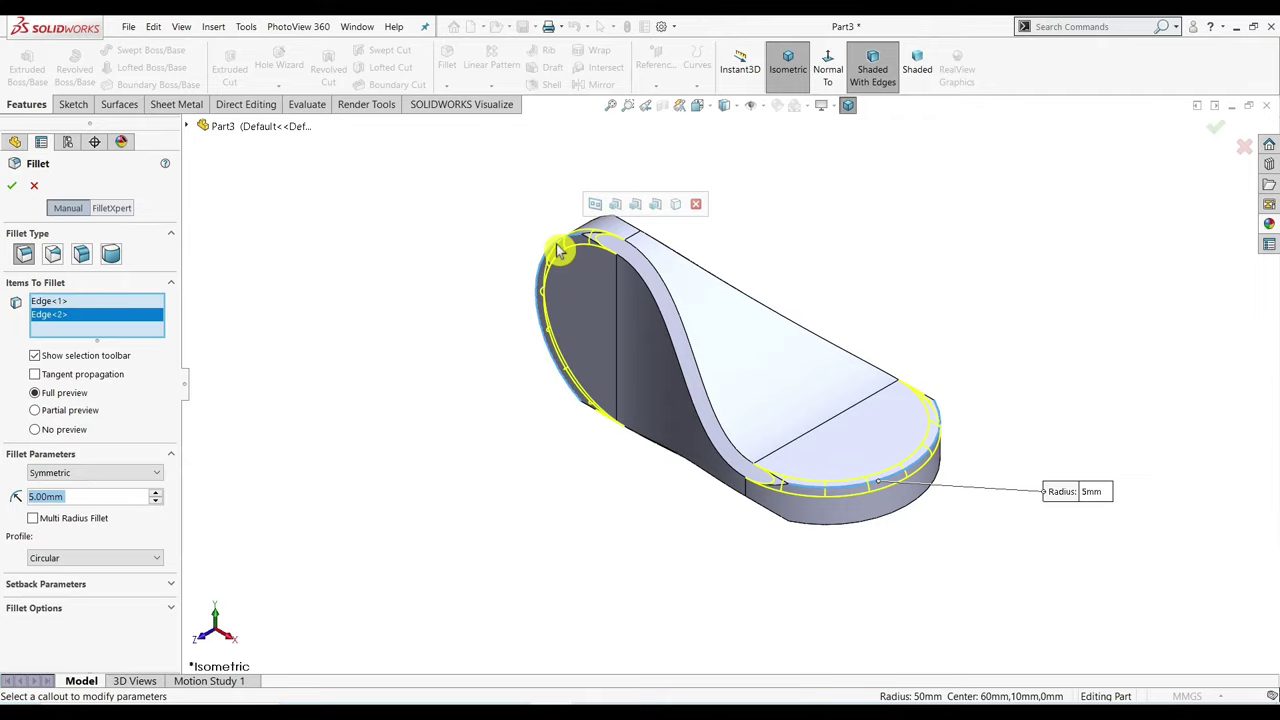
mouse_move(453, 266)
middle_mouse_down()
mouse_move(597, 275)
mouse_move(622, 437)
middle_mouse_up()
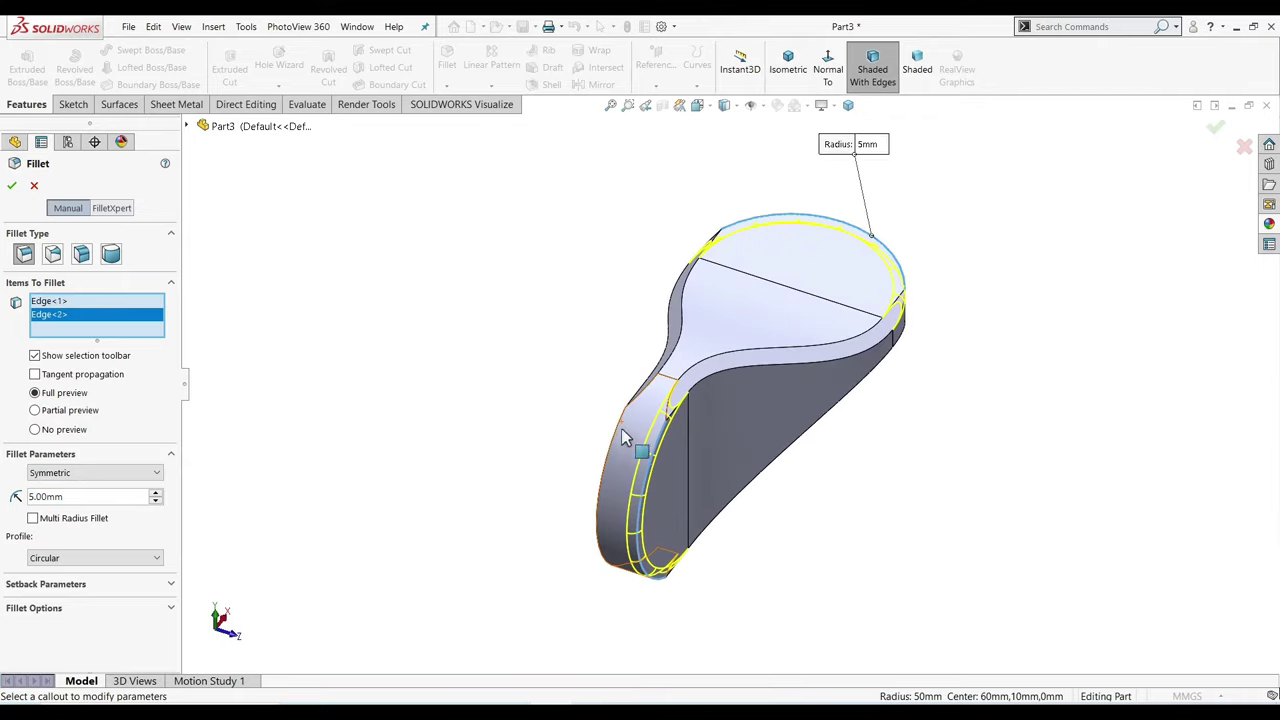
left_click(616, 443)
mouse_move(503, 414)
middle_mouse_down()
mouse_move(589, 409)
mouse_move(710, 218)
mouse_move(680, 250)
middle_mouse_up()
left_click(588, 357)
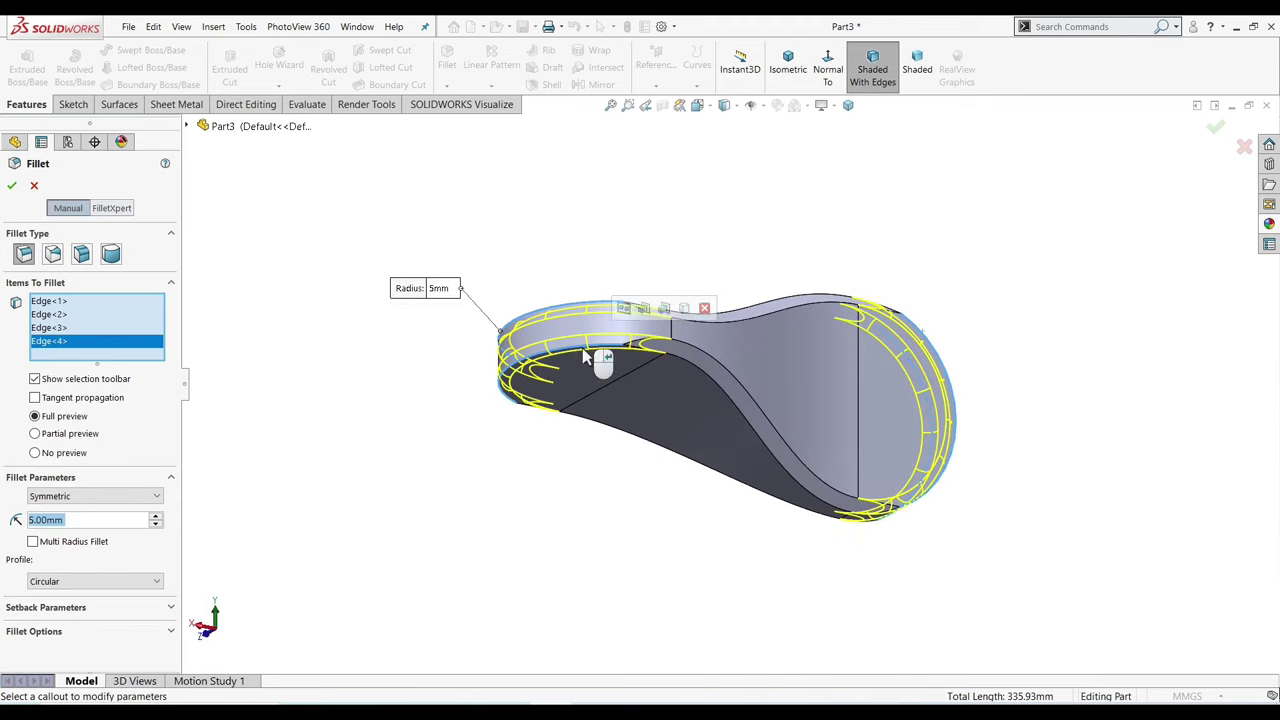
mouse_move(489, 243)
middle_mouse_down()
mouse_move(514, 266)
mouse_move(355, 378)
mouse_move(286, 400)
middle_mouse_up()
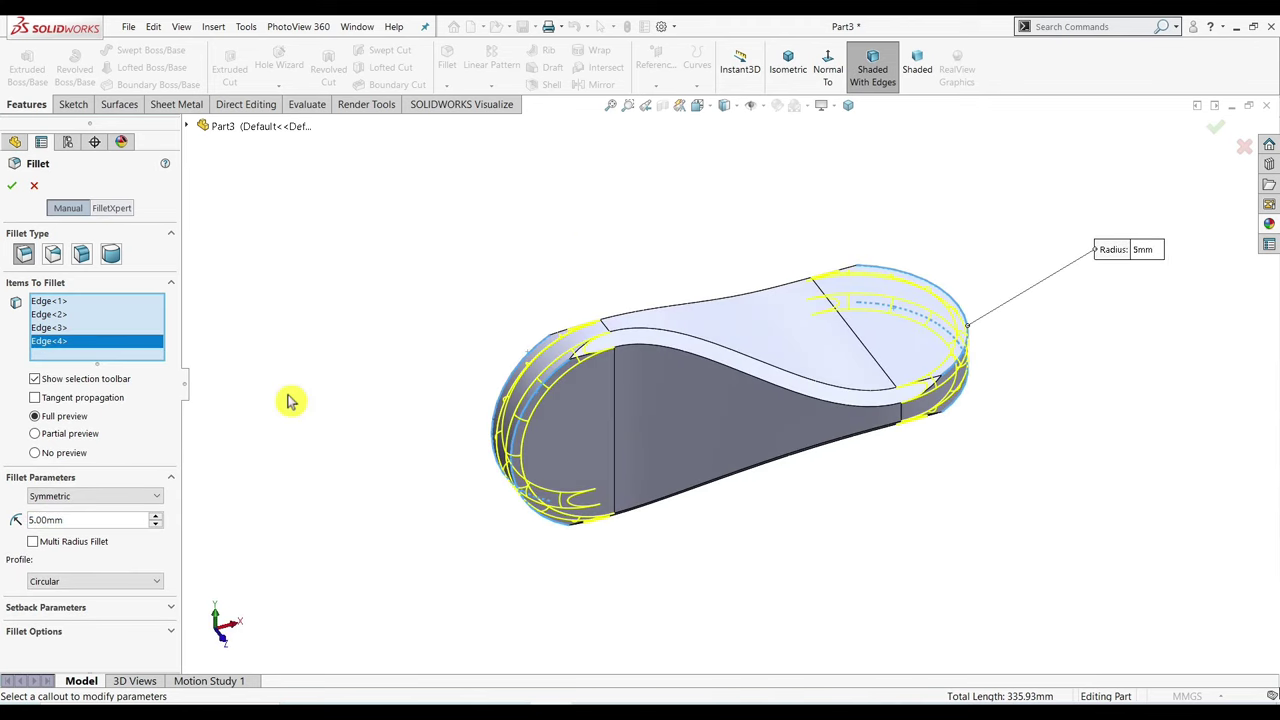
left_click(10, 190)
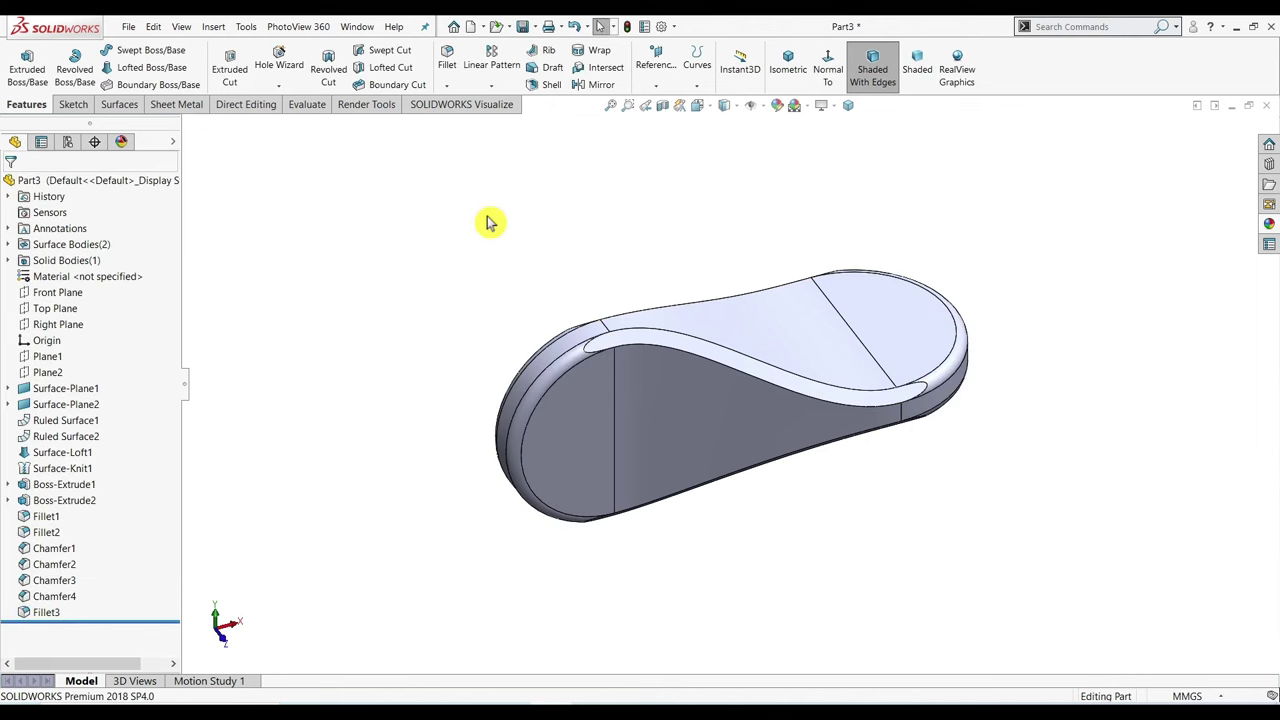
Start a 1.7 mm fillet on the small lip edge beside the chamfer.
left_click(789, 66)
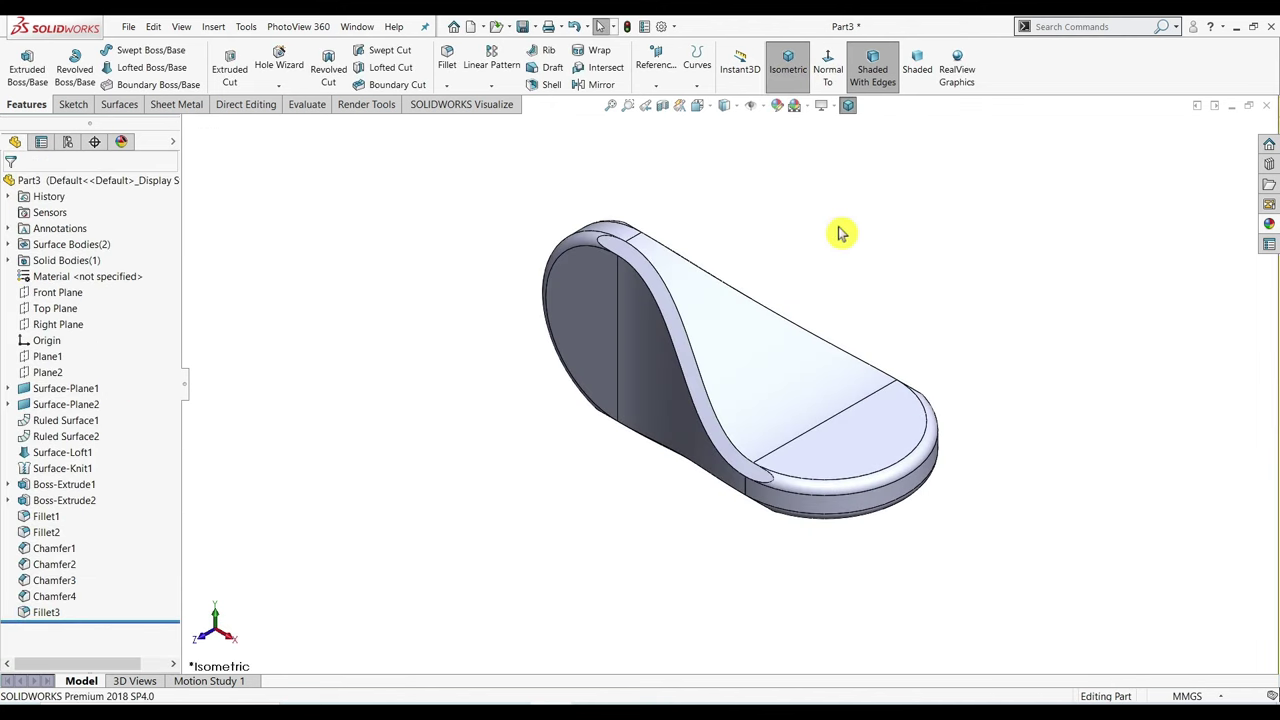
scroll(782, 490, "down", 4)
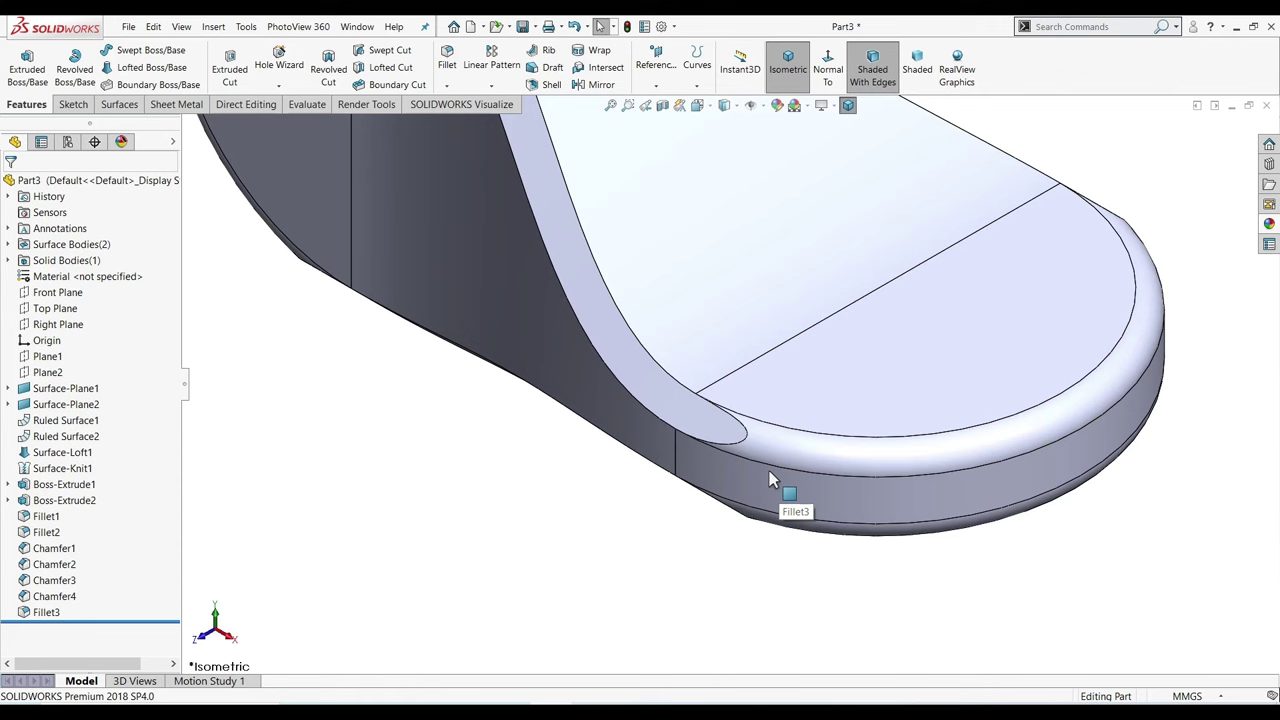
scroll(748, 455, "down", 3)
left_click(740, 388)
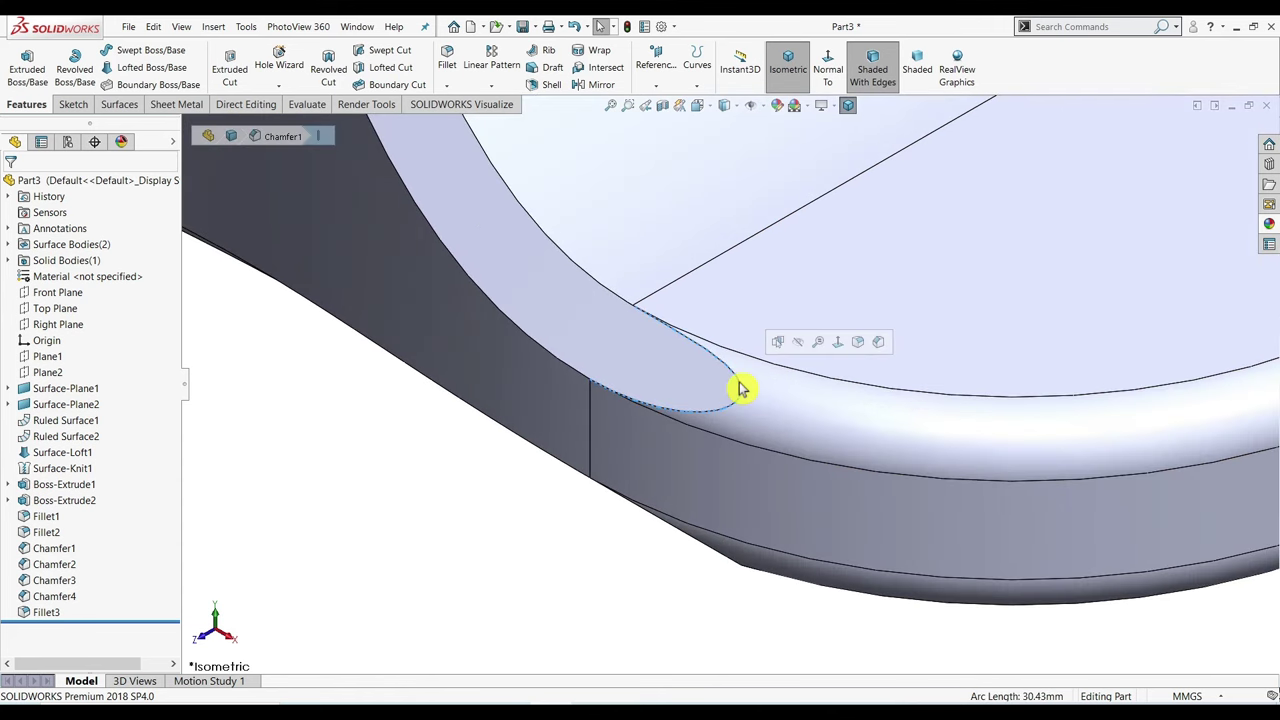
left_click(857, 342)
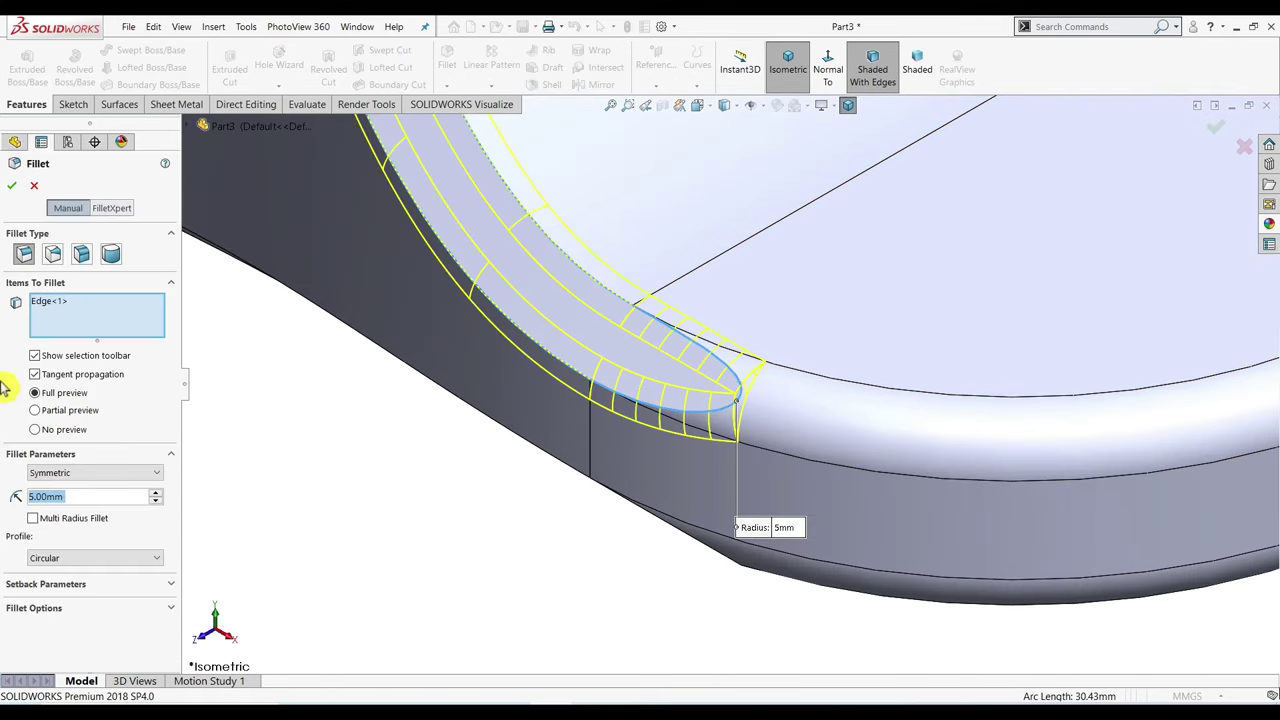
type("1.7")
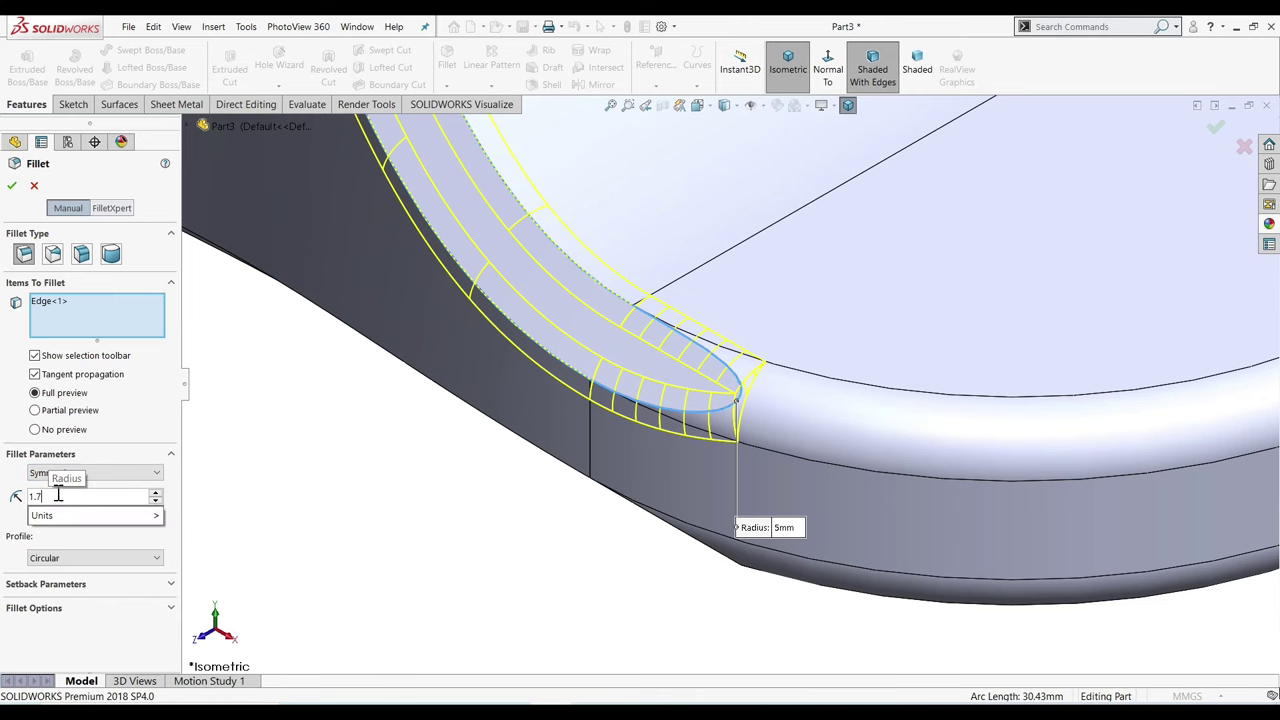
key("Return")
Add the three groove faces to the 1.7 mm fillet and confirm it.
key("f")
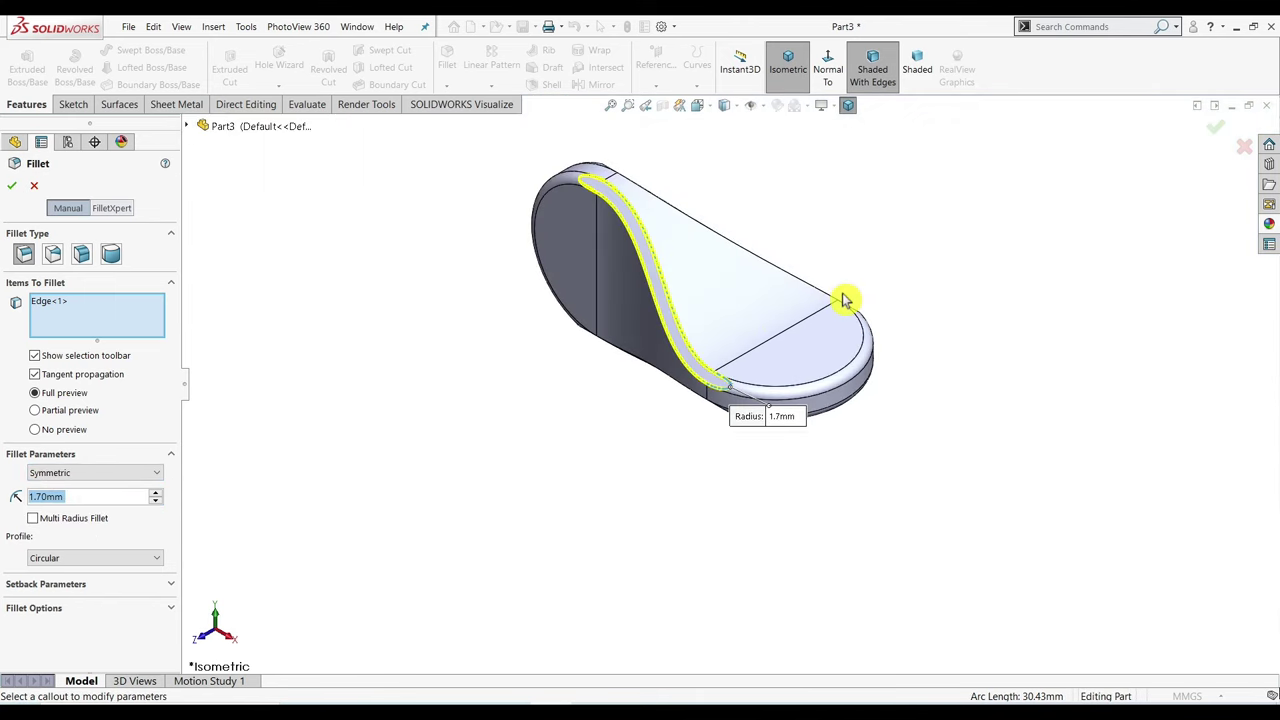
mouse_move(846, 297)
middle_mouse_down()
mouse_move(666, 295)
mouse_move(700, 310)
middle_mouse_up()
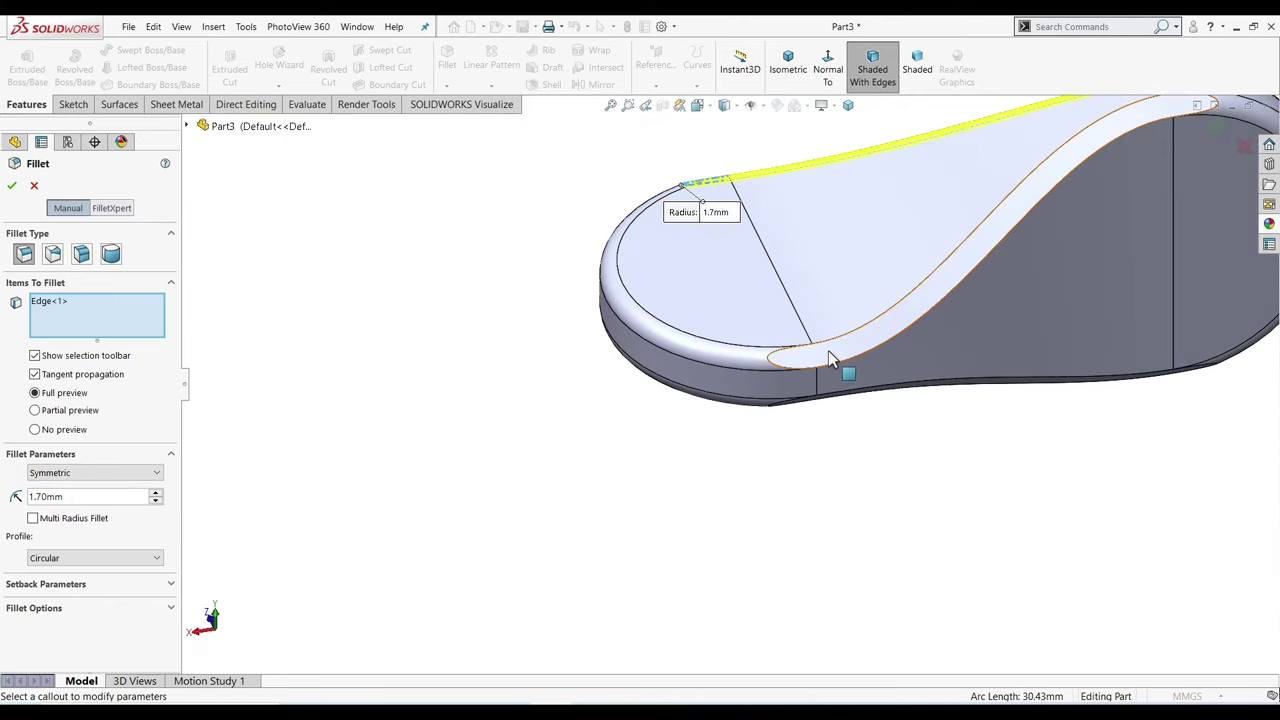
left_click(785, 383)
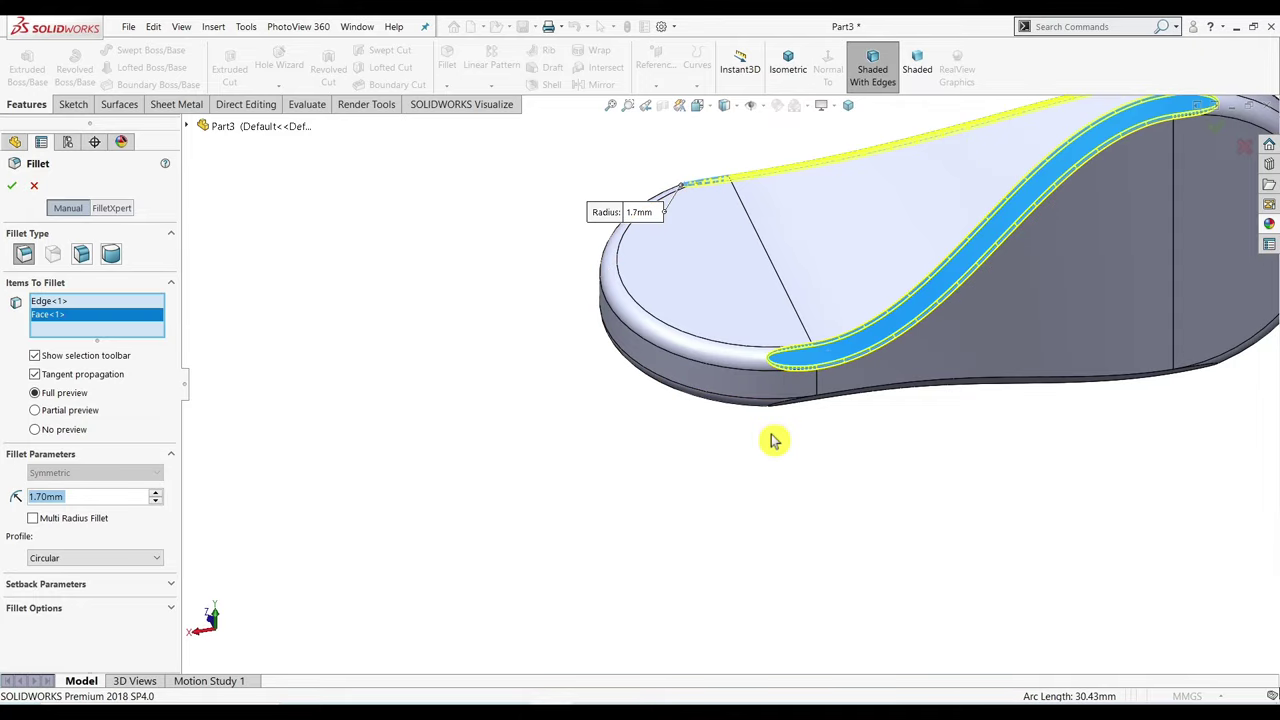
middle_click_drag(771, 437, 786, 226)
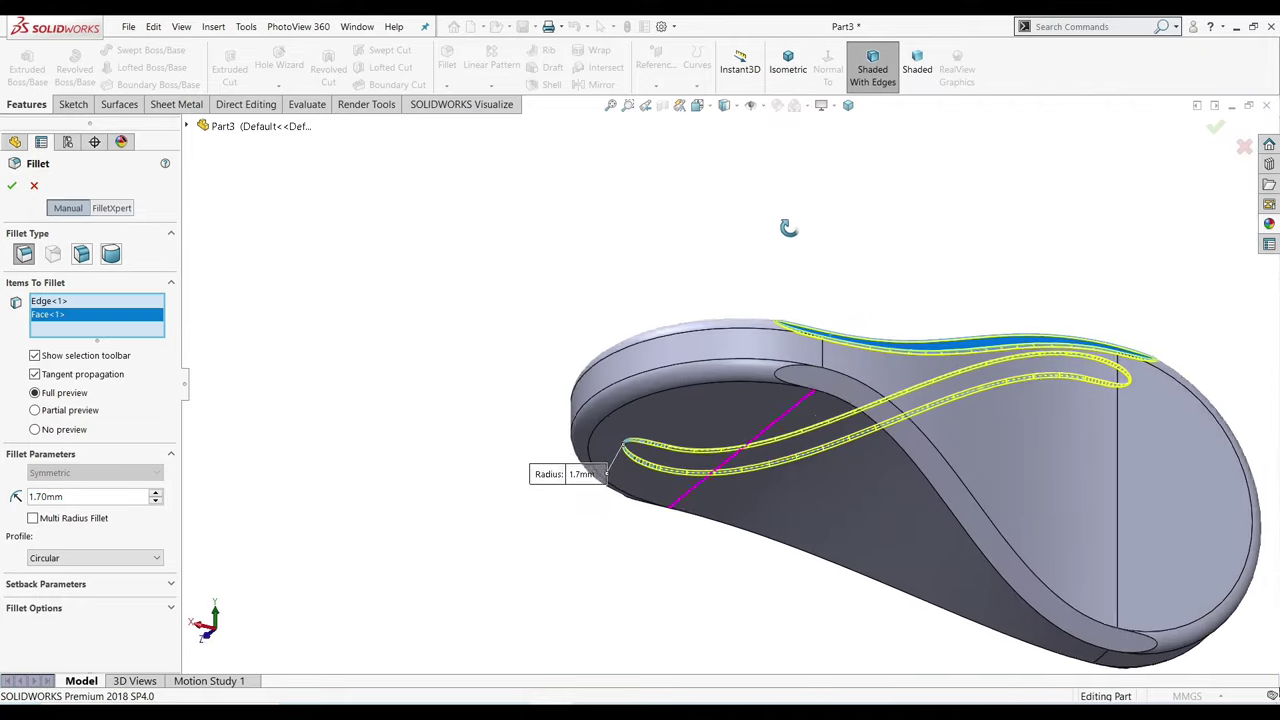
left_click(766, 614)
mouse_move(766, 614)
middle_mouse_down()
mouse_move(814, 471)
mouse_move(1017, 493)
mouse_move(923, 555)
middle_mouse_up()
left_click(743, 511)
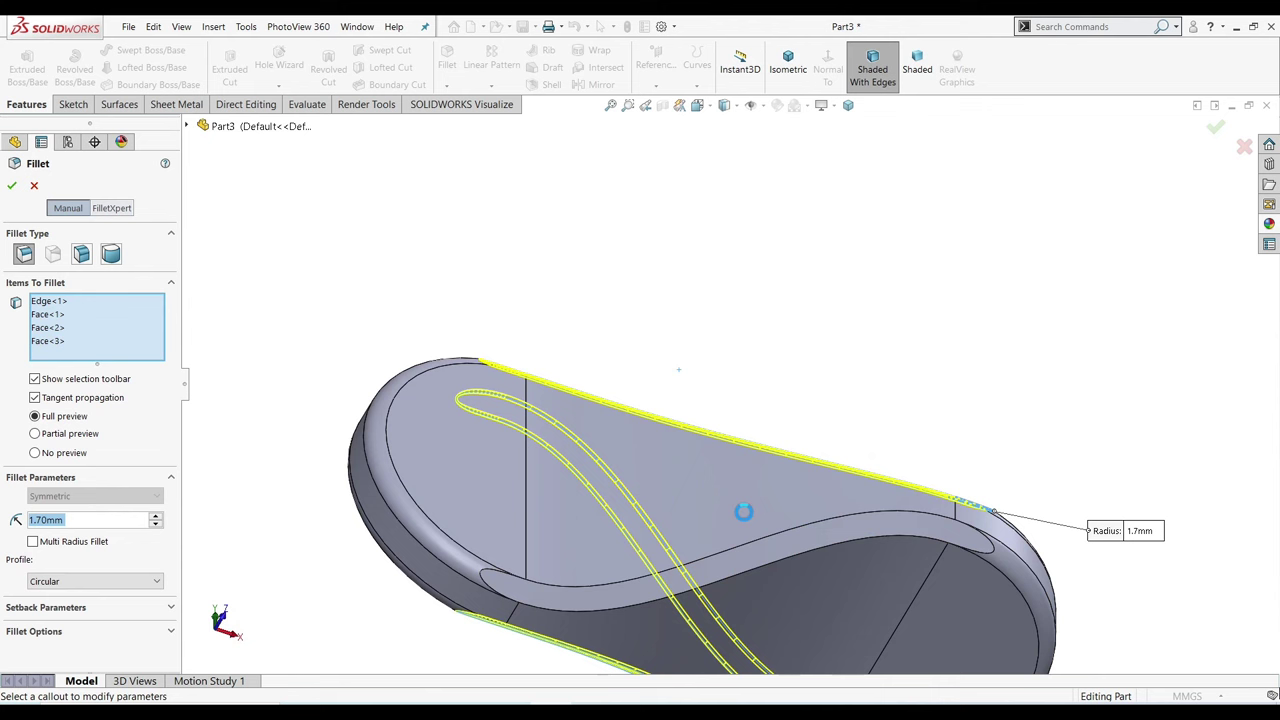
left_click(17, 188)
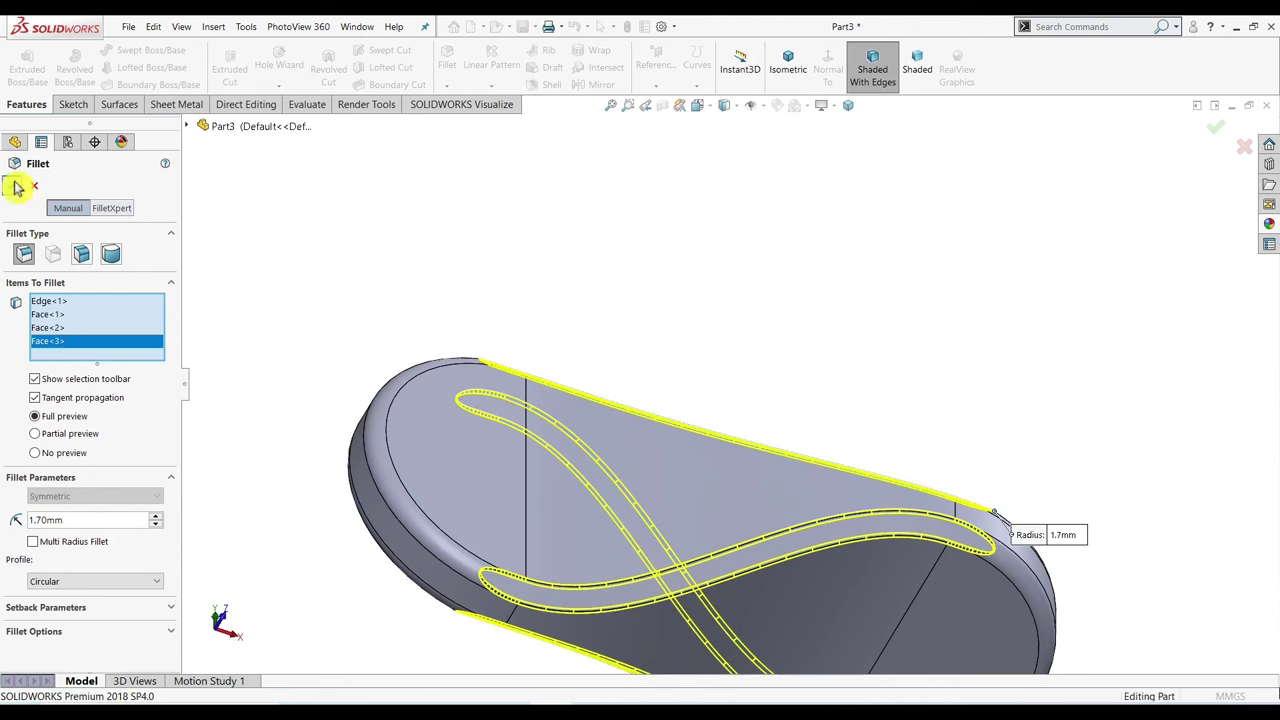
left_click(787, 70)
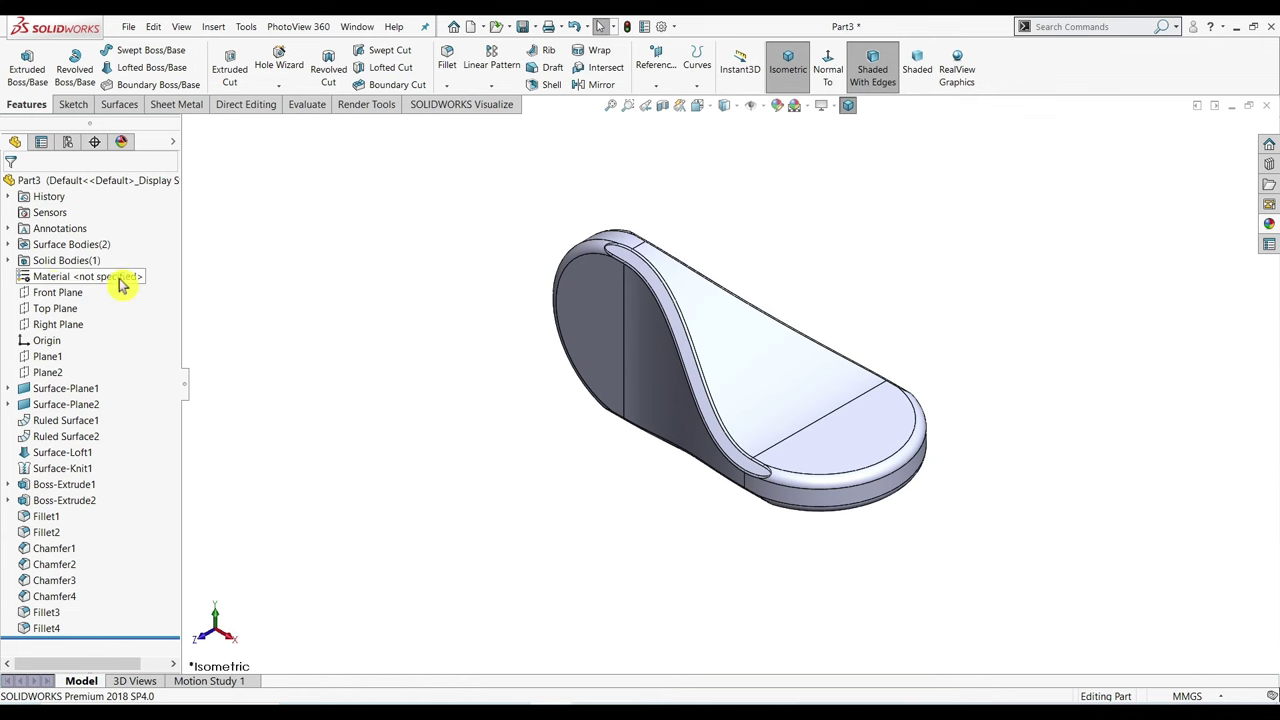
Draw a circle in the rounded end on a Front Plane sketch.
left_click(57, 292)
left_click(85, 272)
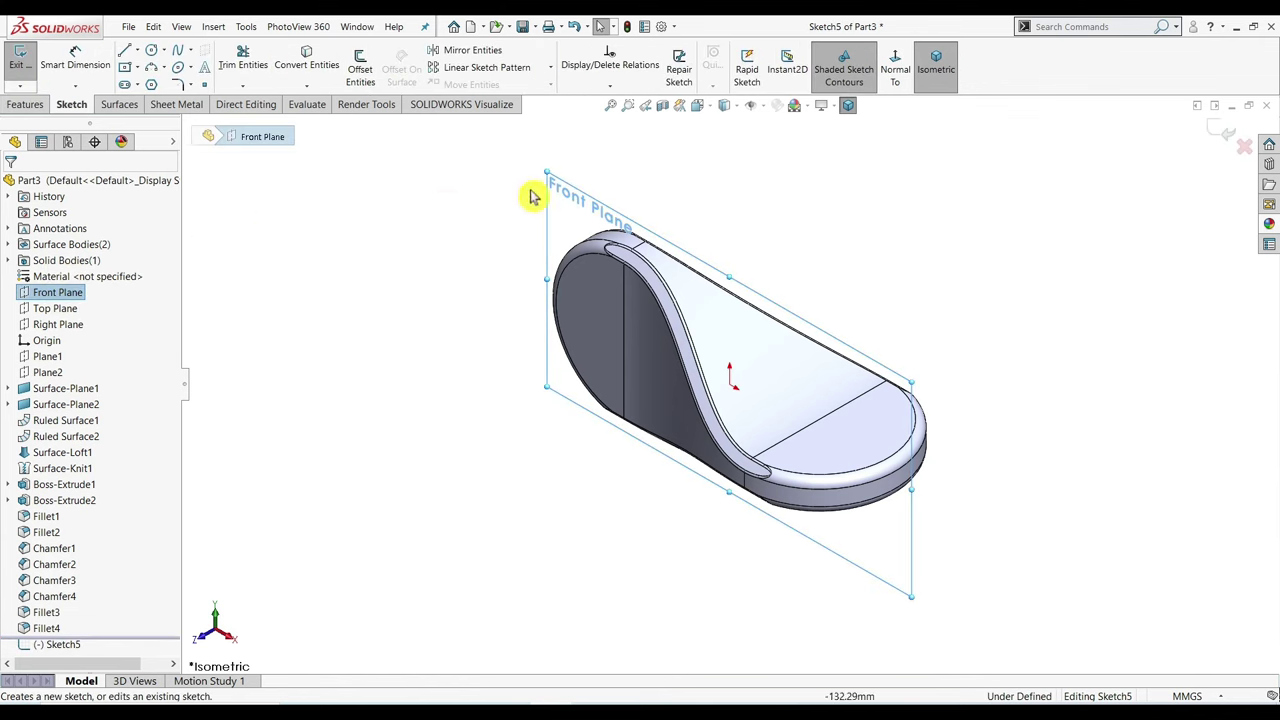
left_click(888, 78)
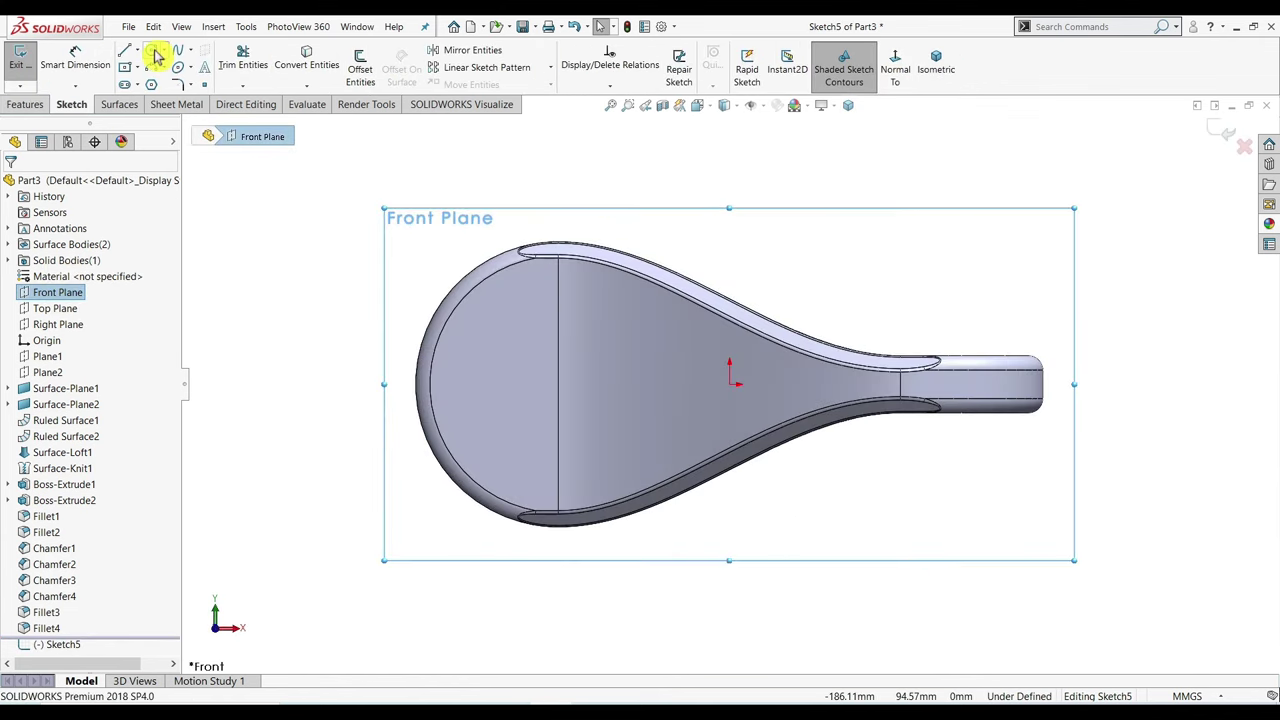
left_click(151, 50)
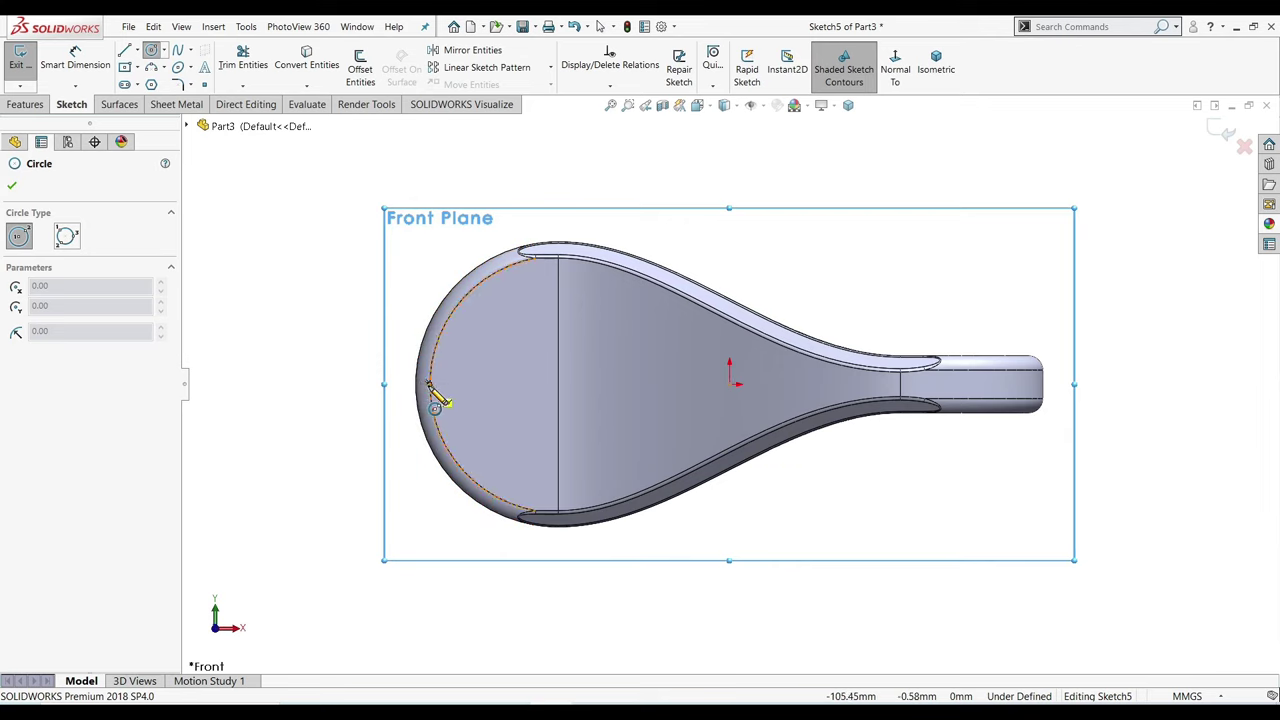
left_click(558, 385)
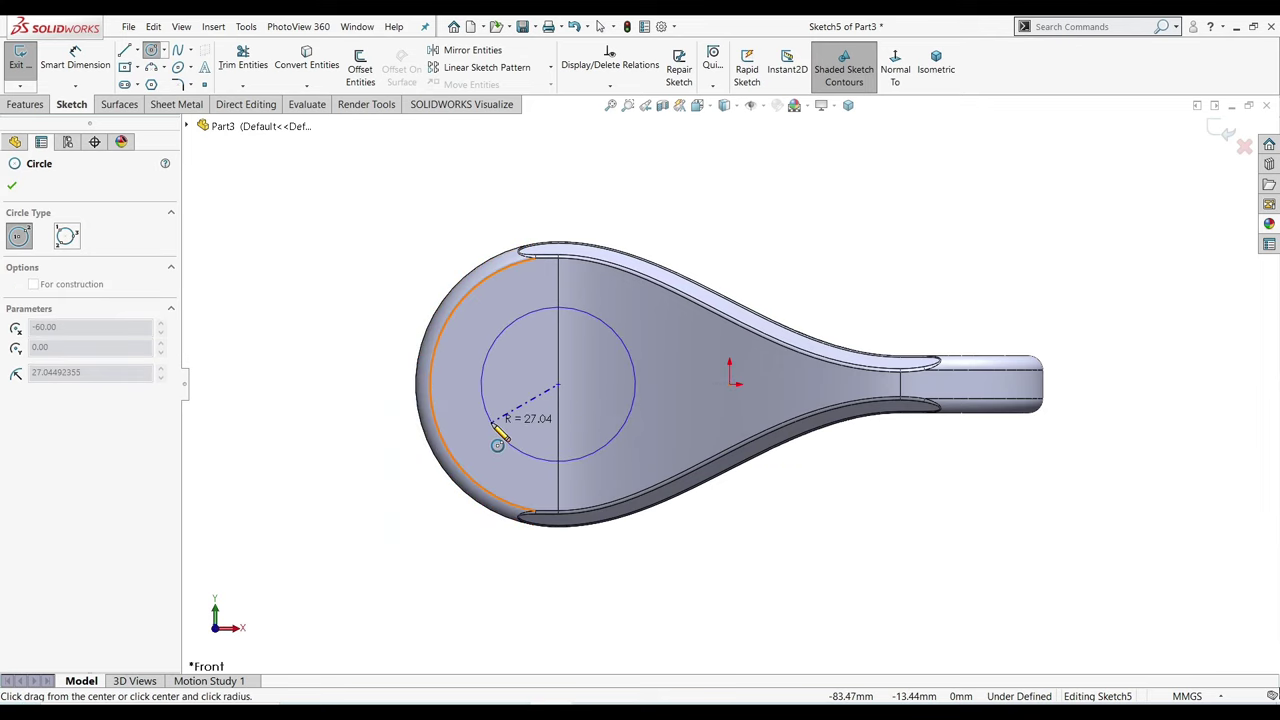
left_click(636, 384)
right_click(346, 408)
left_click(358, 408)
Dimension the circle to a 50 mm diameter.
left_click(75, 58)
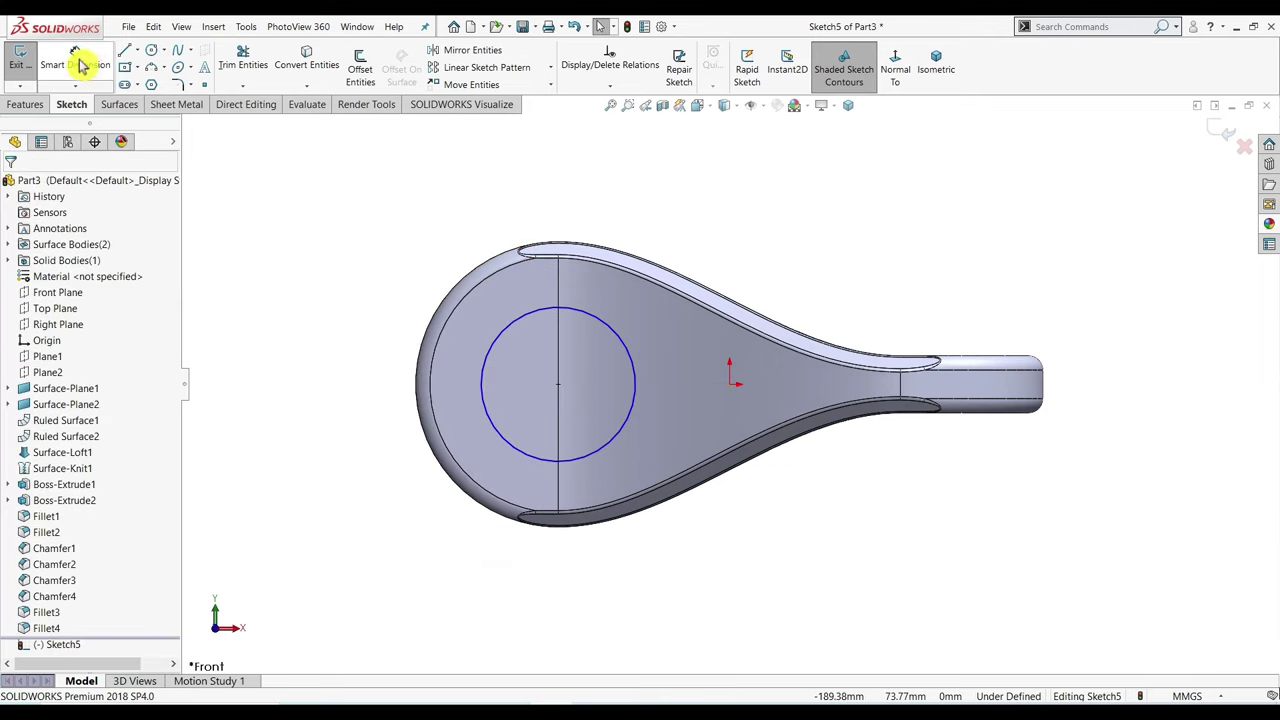
left_click(503, 342)
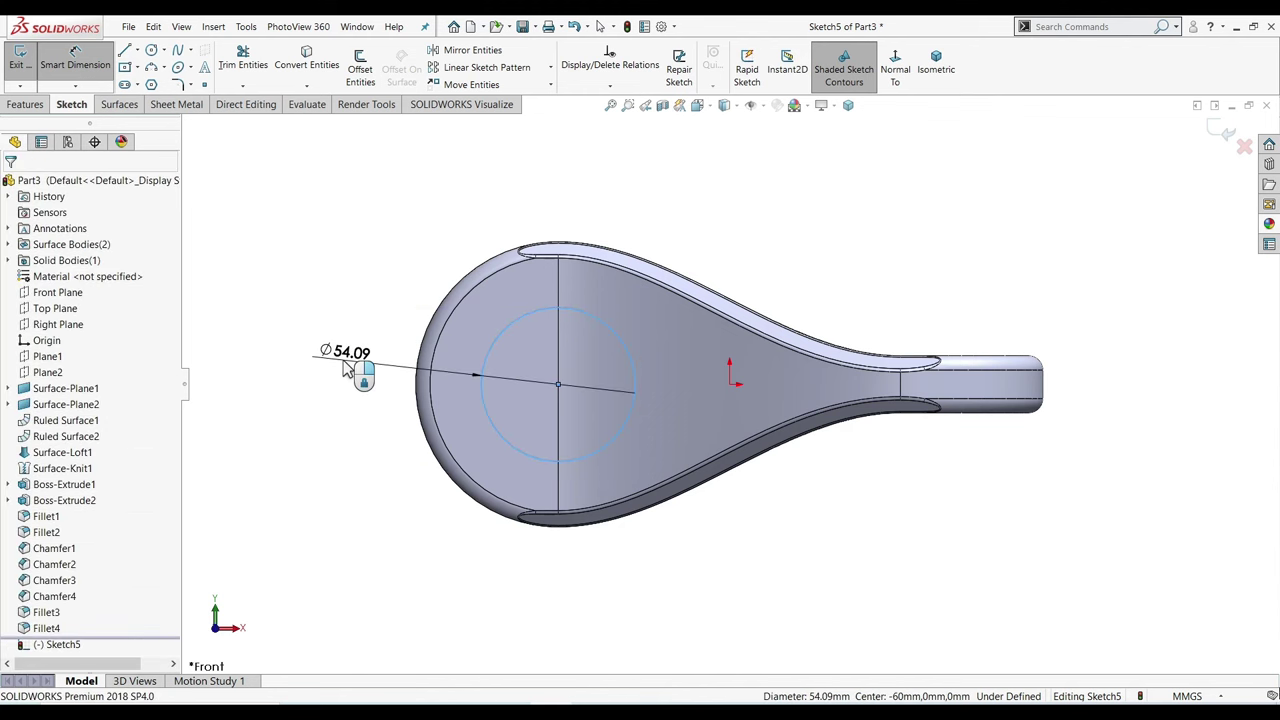
left_click(343, 362)
key("Return")
right_click(340, 290)
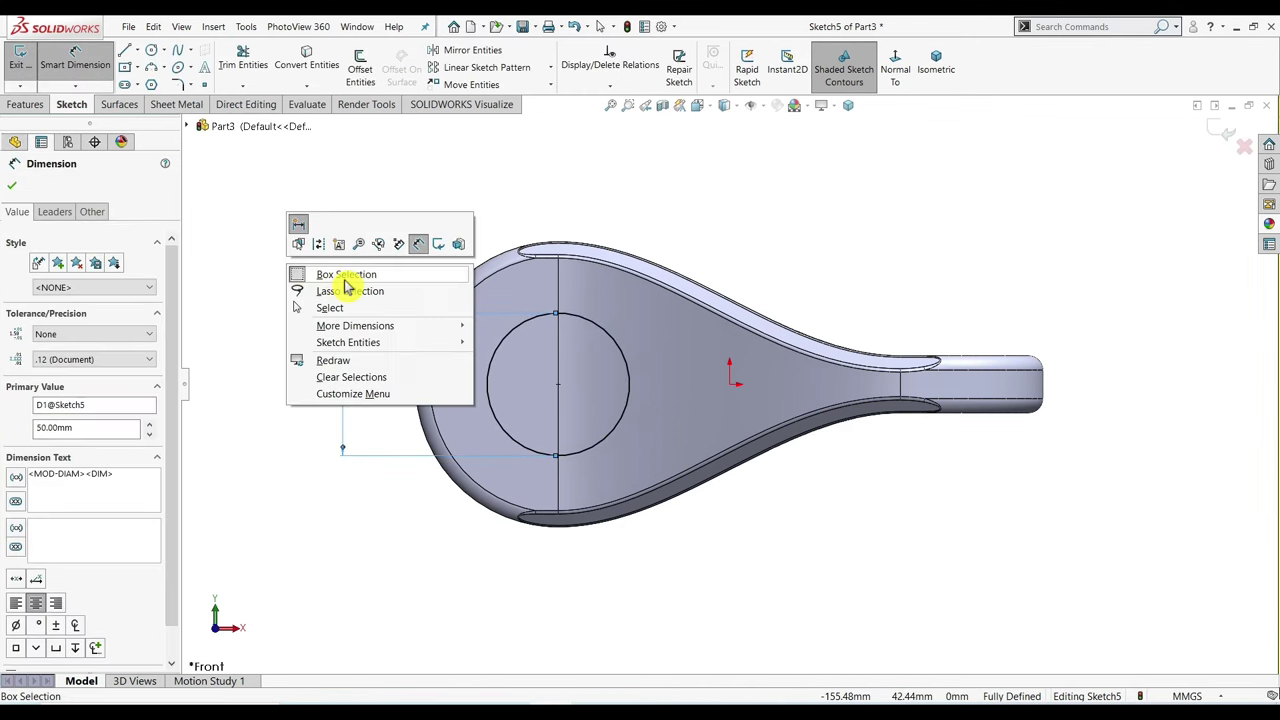
left_click(345, 306)
Extrude-cut the circle Through All in both directions.
key("s")
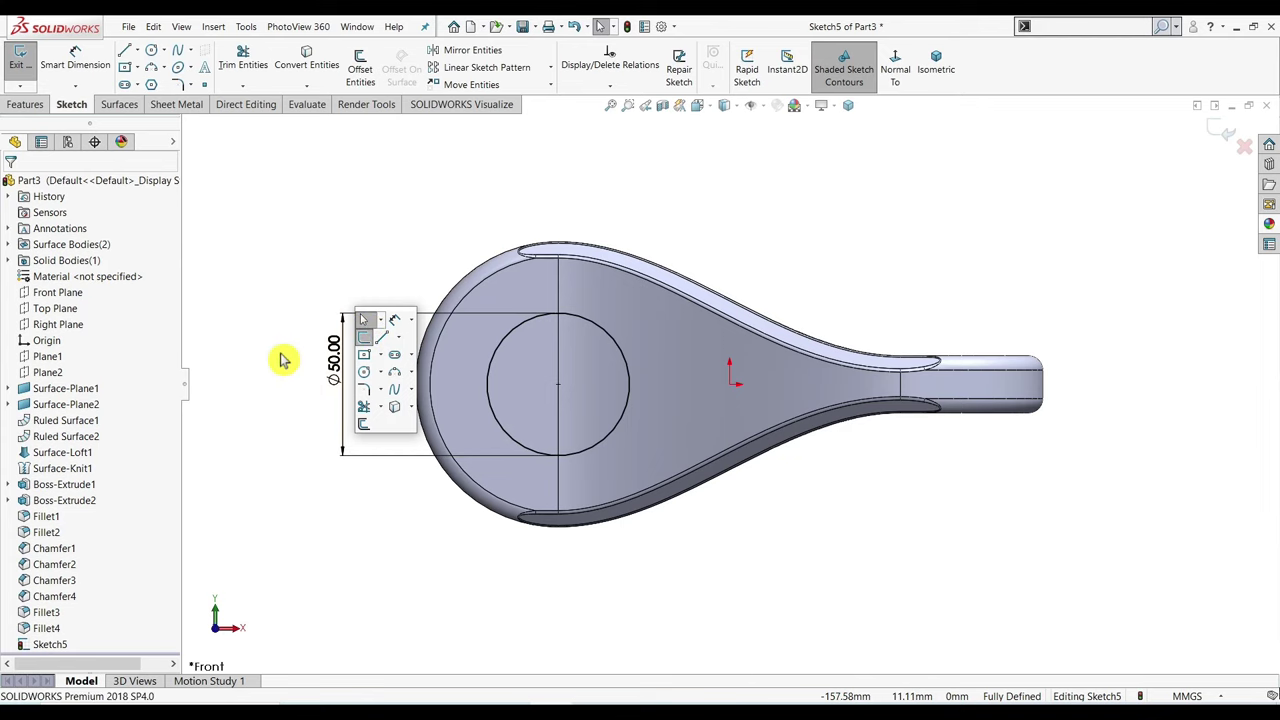
left_click(20, 106)
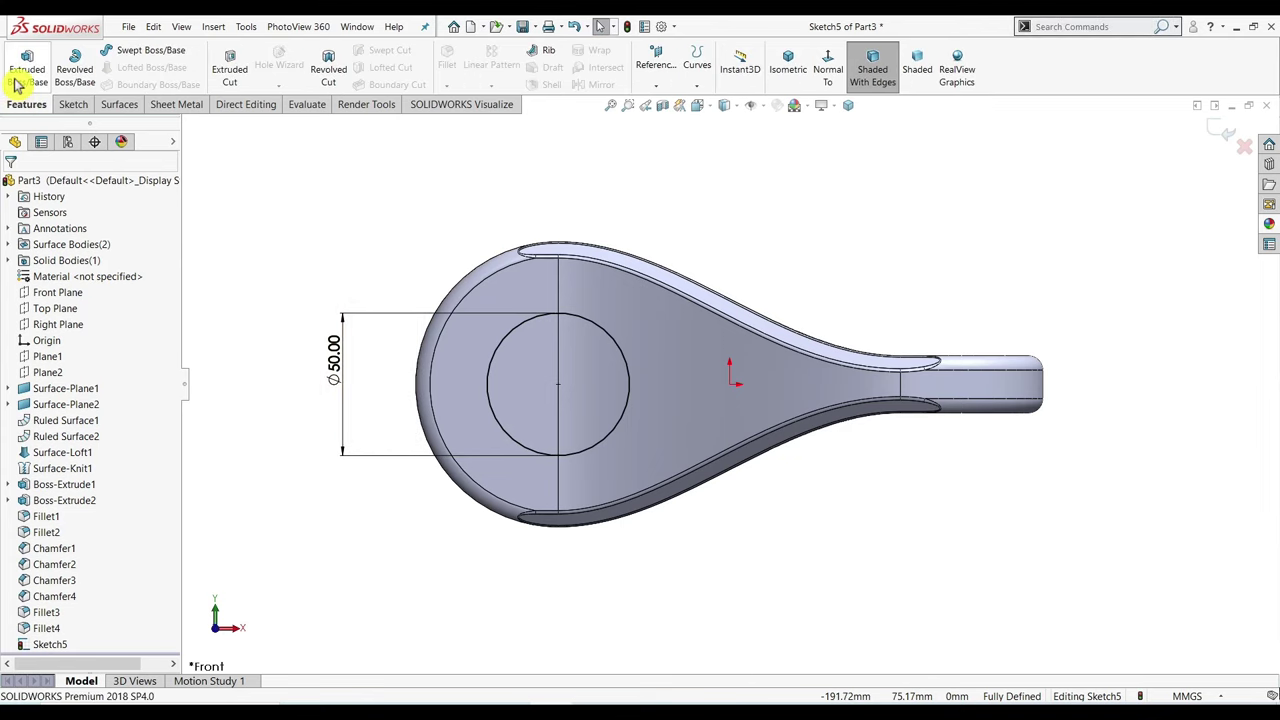
left_click(238, 64)
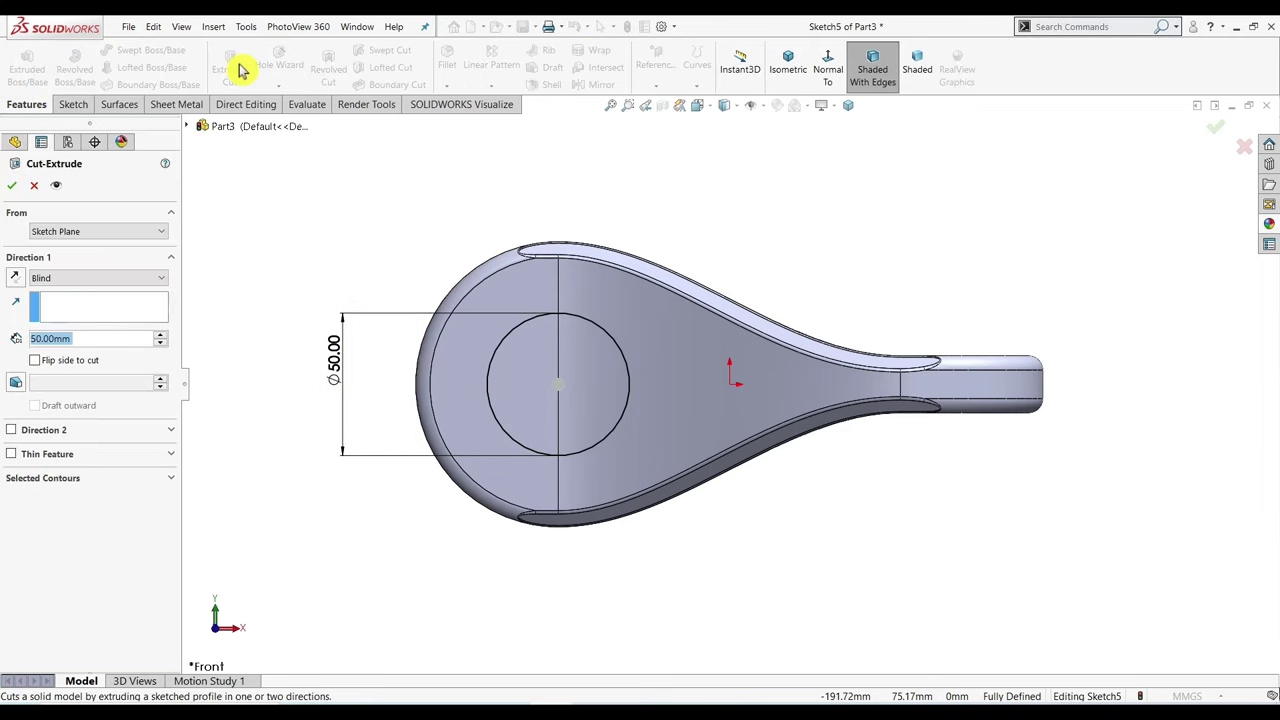
left_click(160, 277)
left_click(150, 315)
left_click(17, 187)
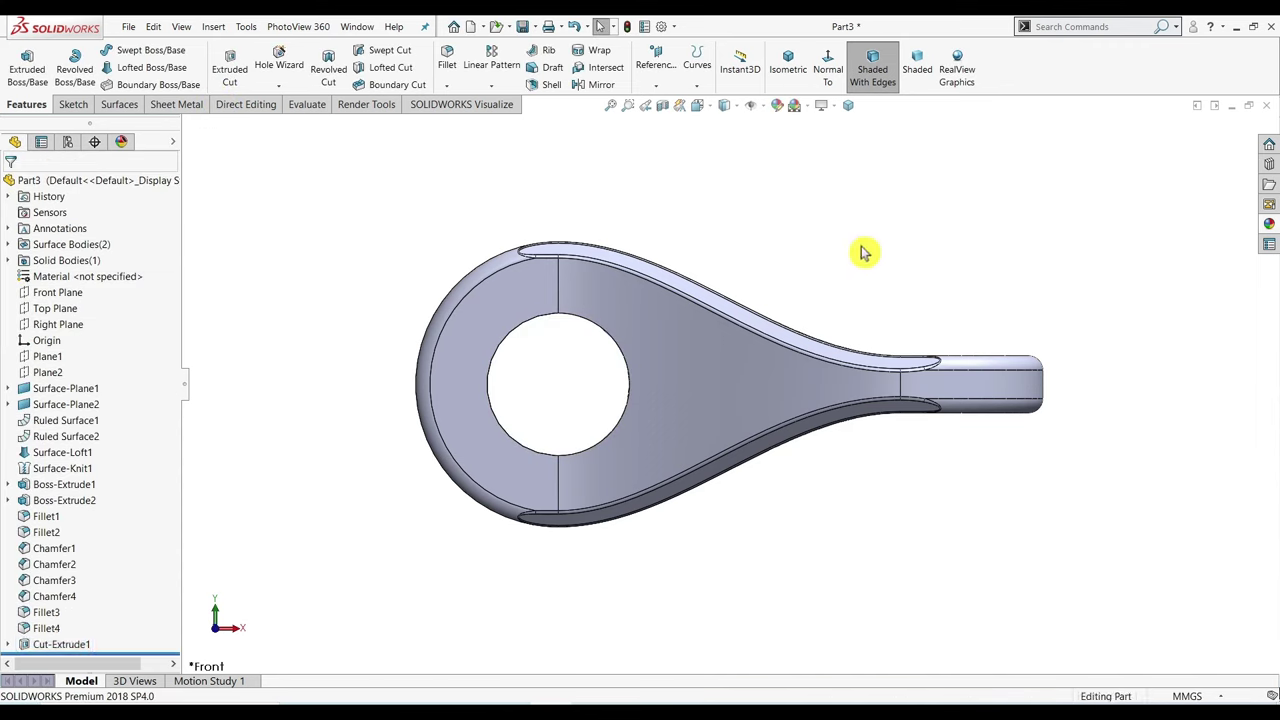
left_click(787, 66)
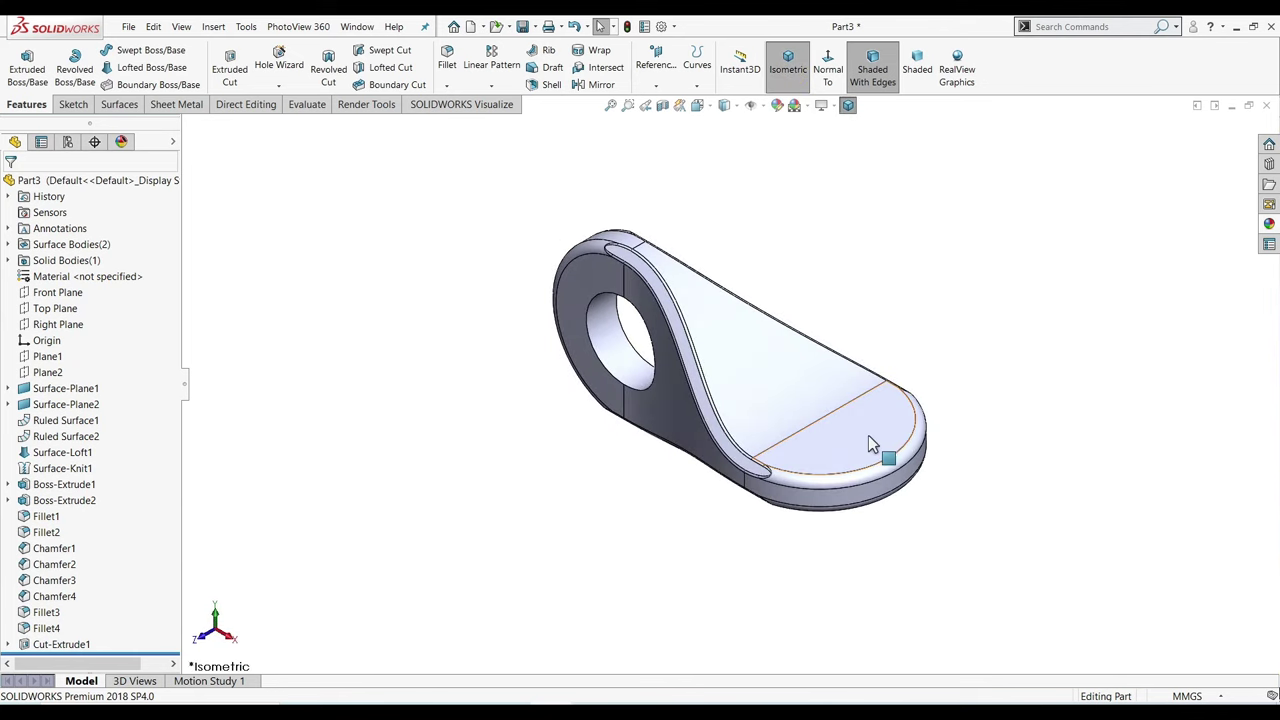
Draw a circle centred in the rounded end on a Top Plane sketch.
left_click(50, 308)
left_click(65, 292)
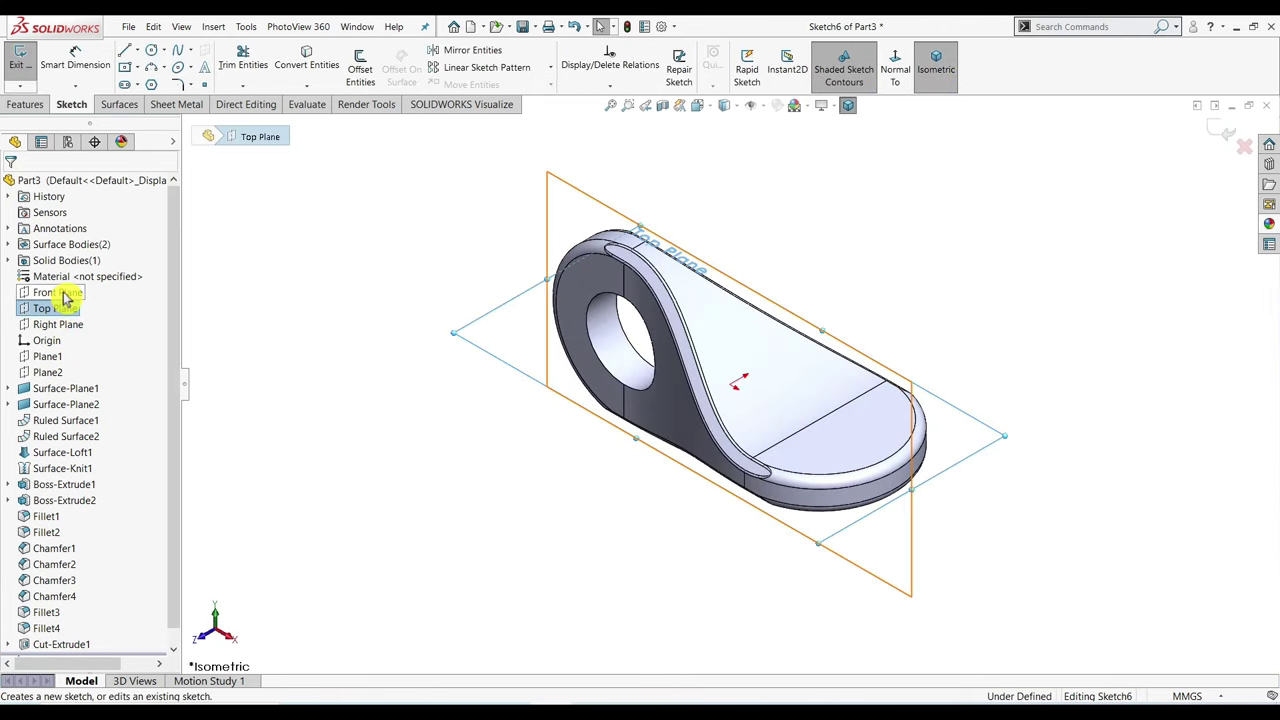
left_click(895, 62)
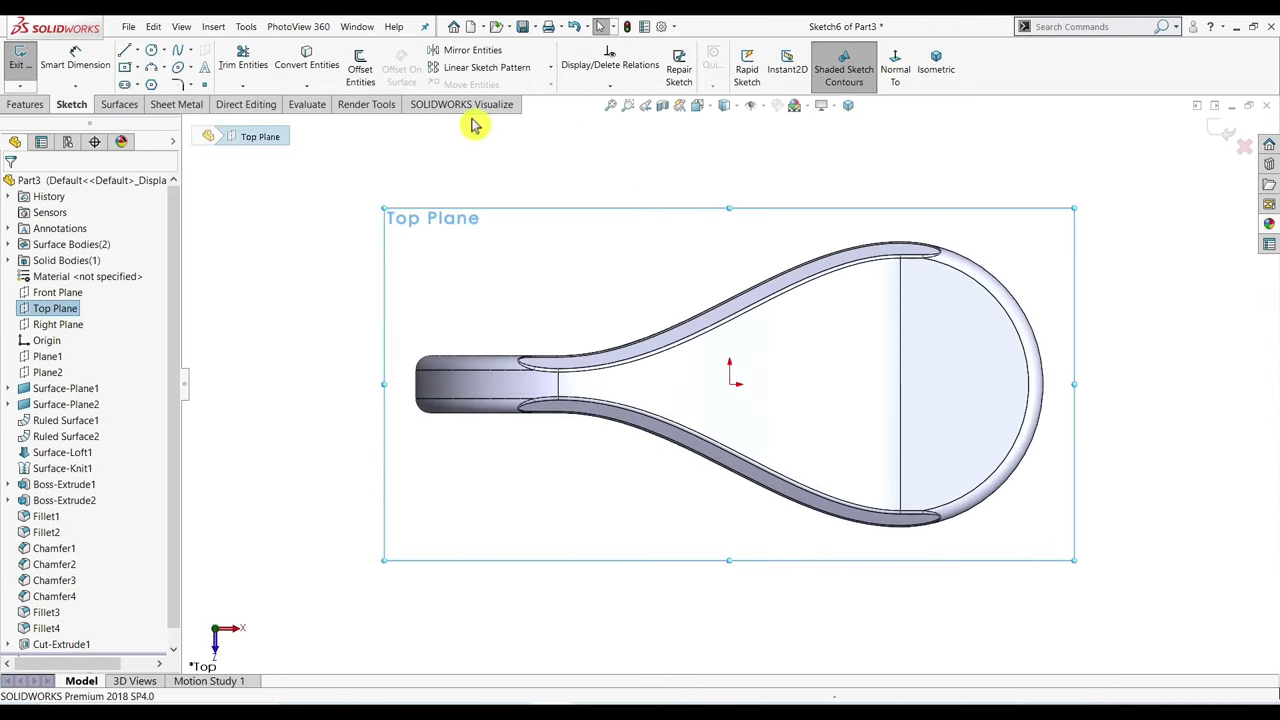
left_click(151, 50)
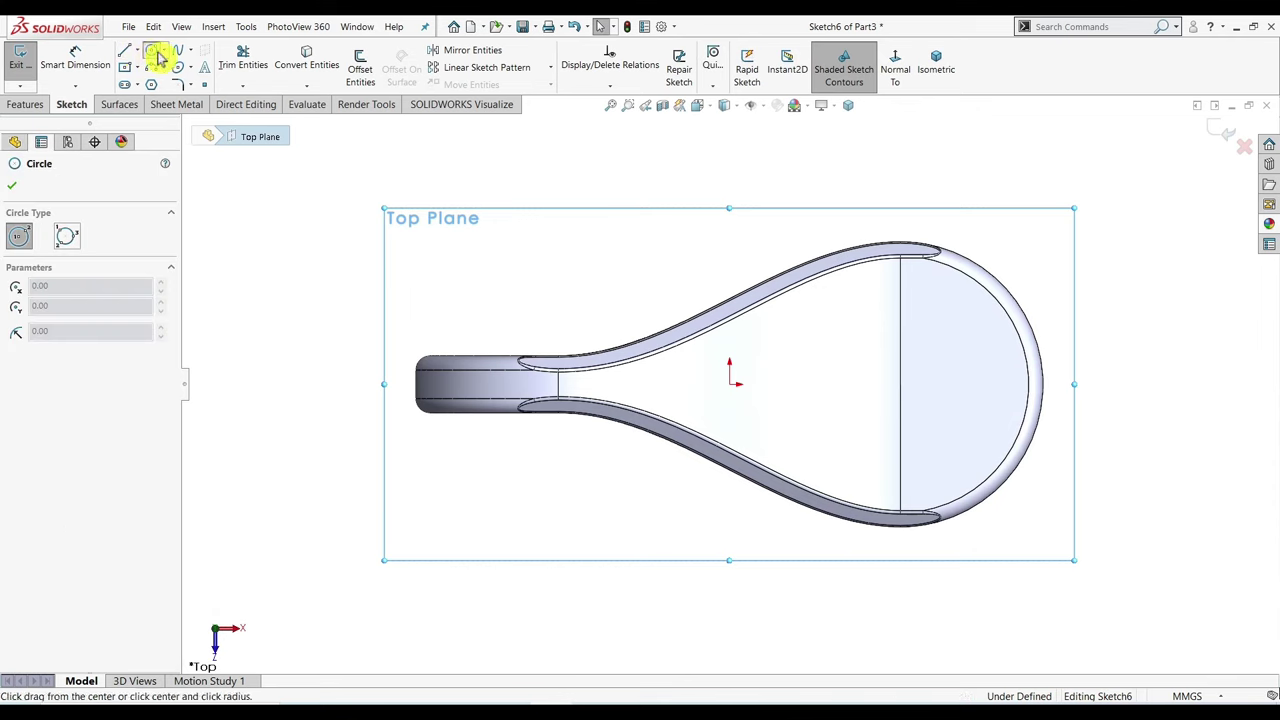
left_click(900, 386)
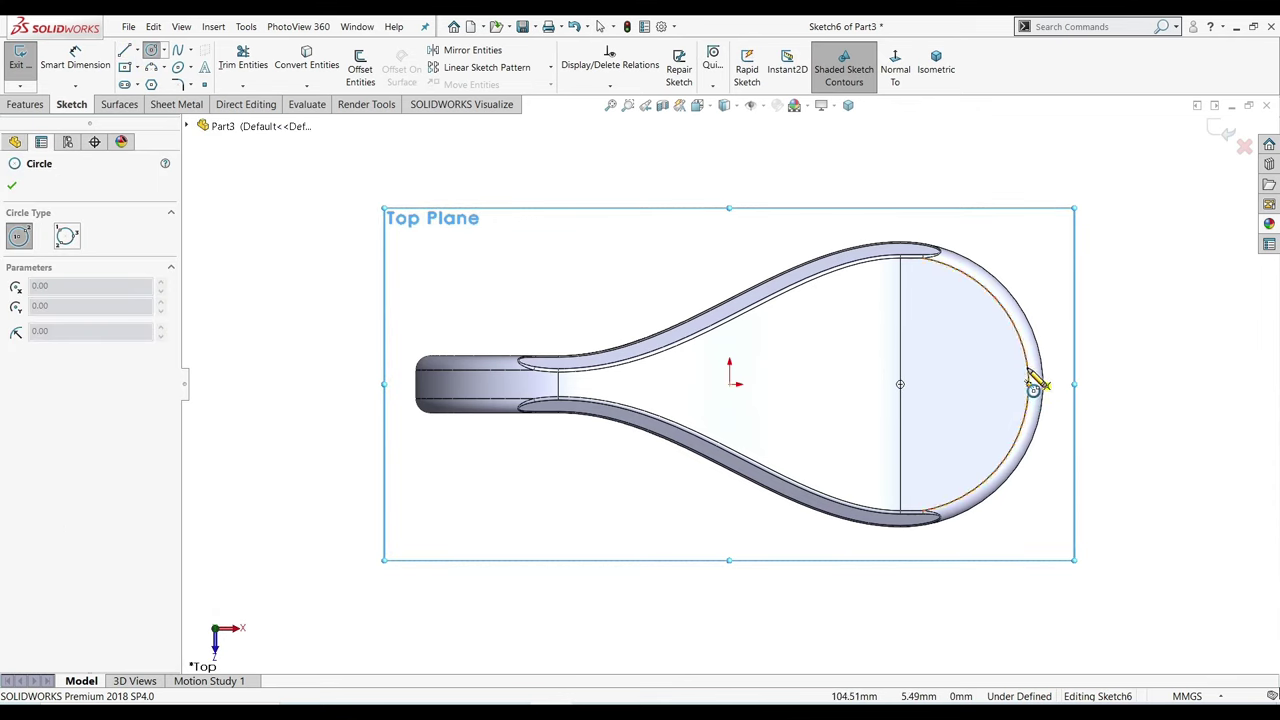
left_click(900, 384)
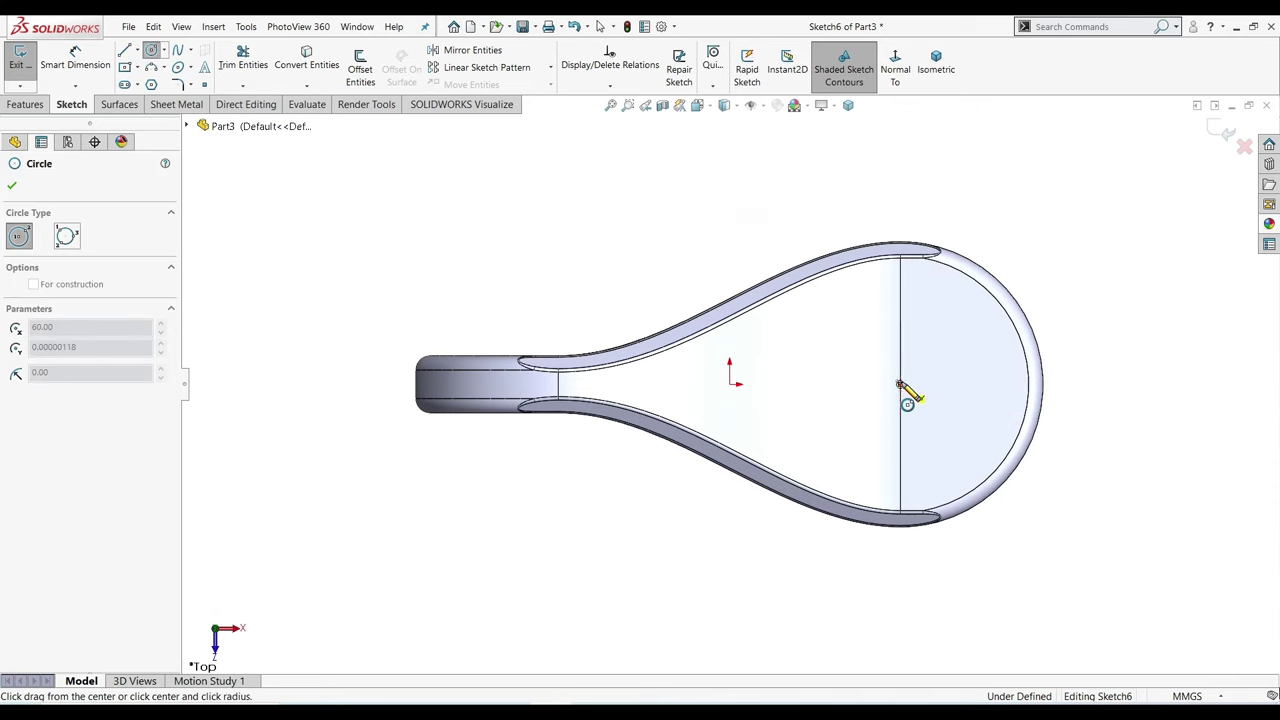
left_click(982, 385)
Dimension the circle to 50 mm diameter and exit the sketch.
right_click_drag(987, 395, 987, 345)
left_click(981, 388)
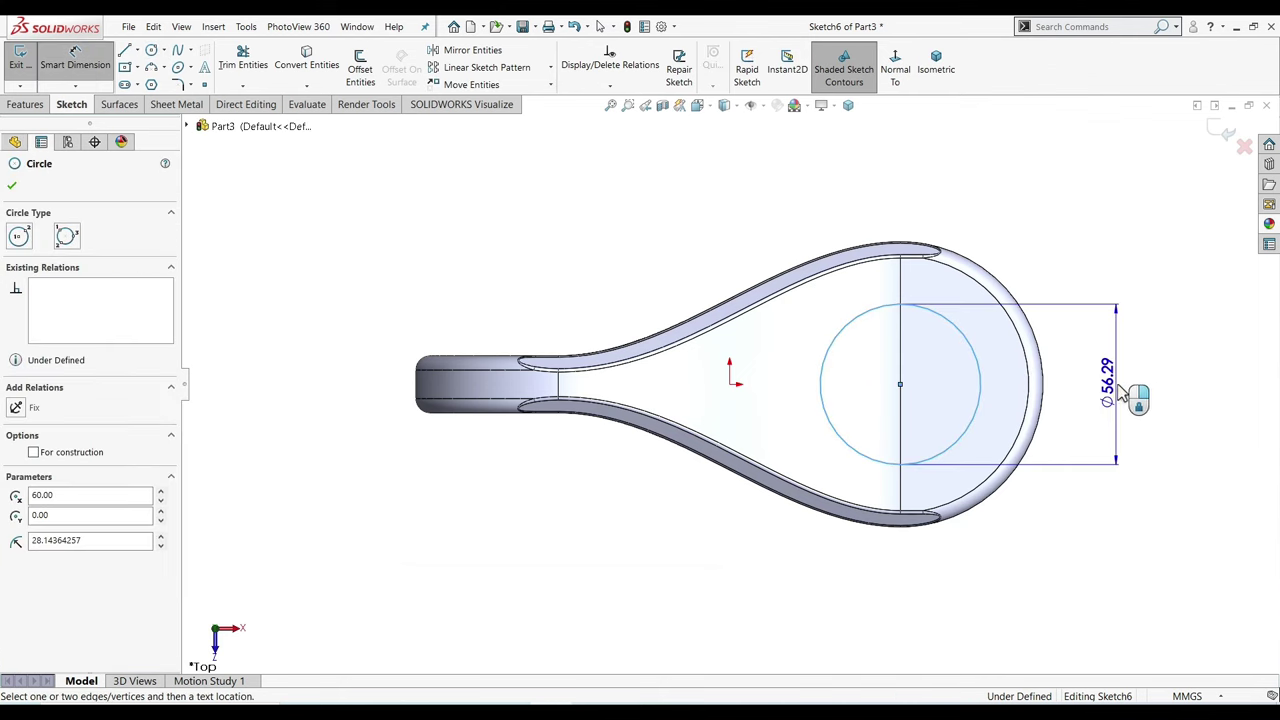
left_click(1120, 392)
type("0")
key("Return")
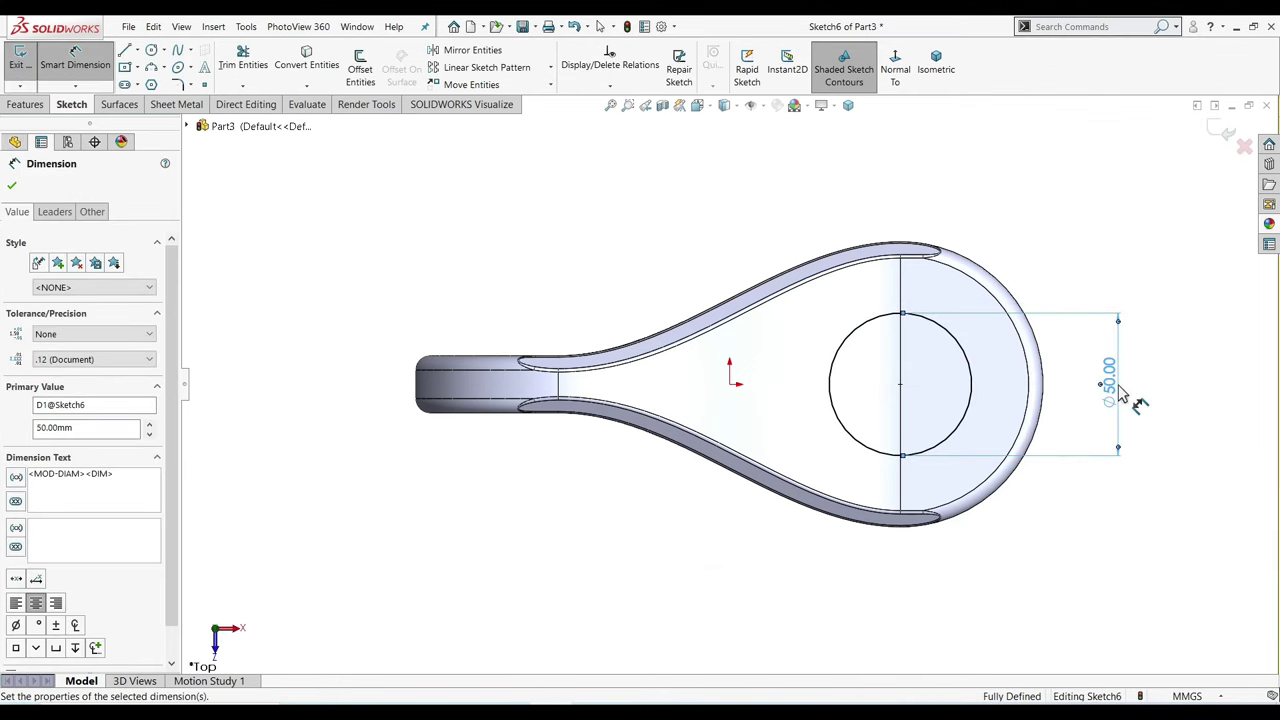
key("Escape")
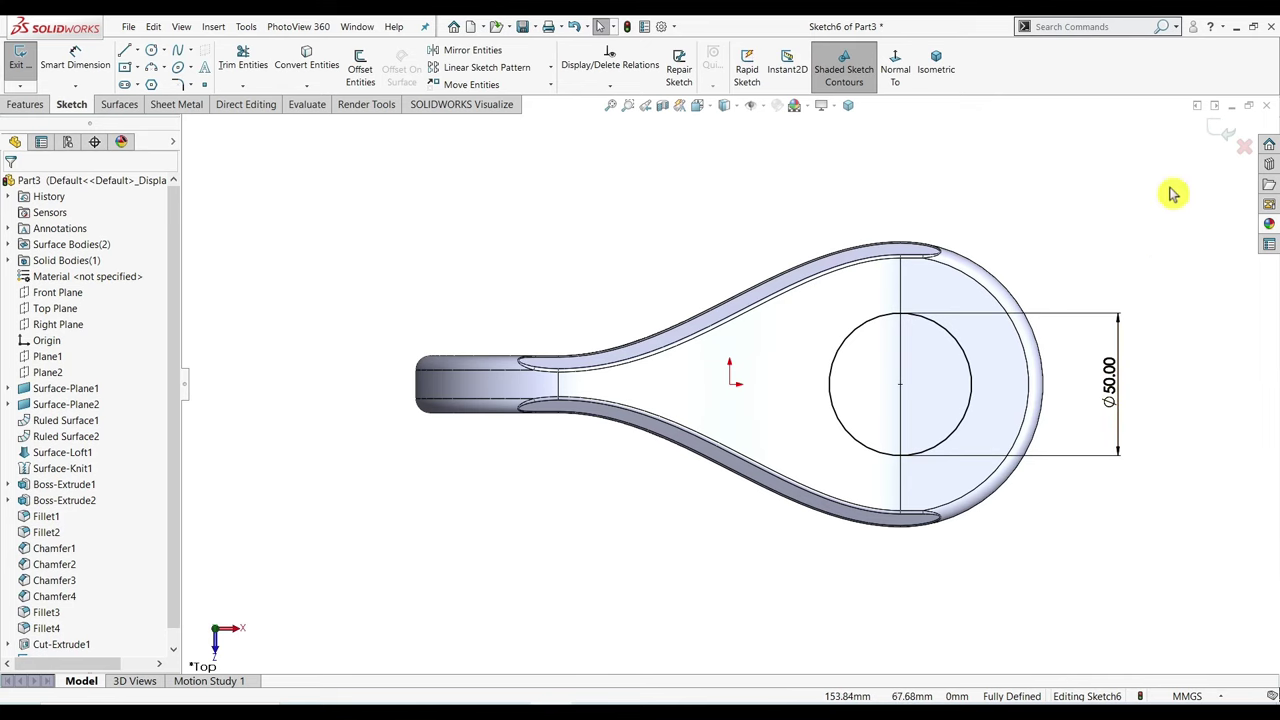
left_click(1224, 128)
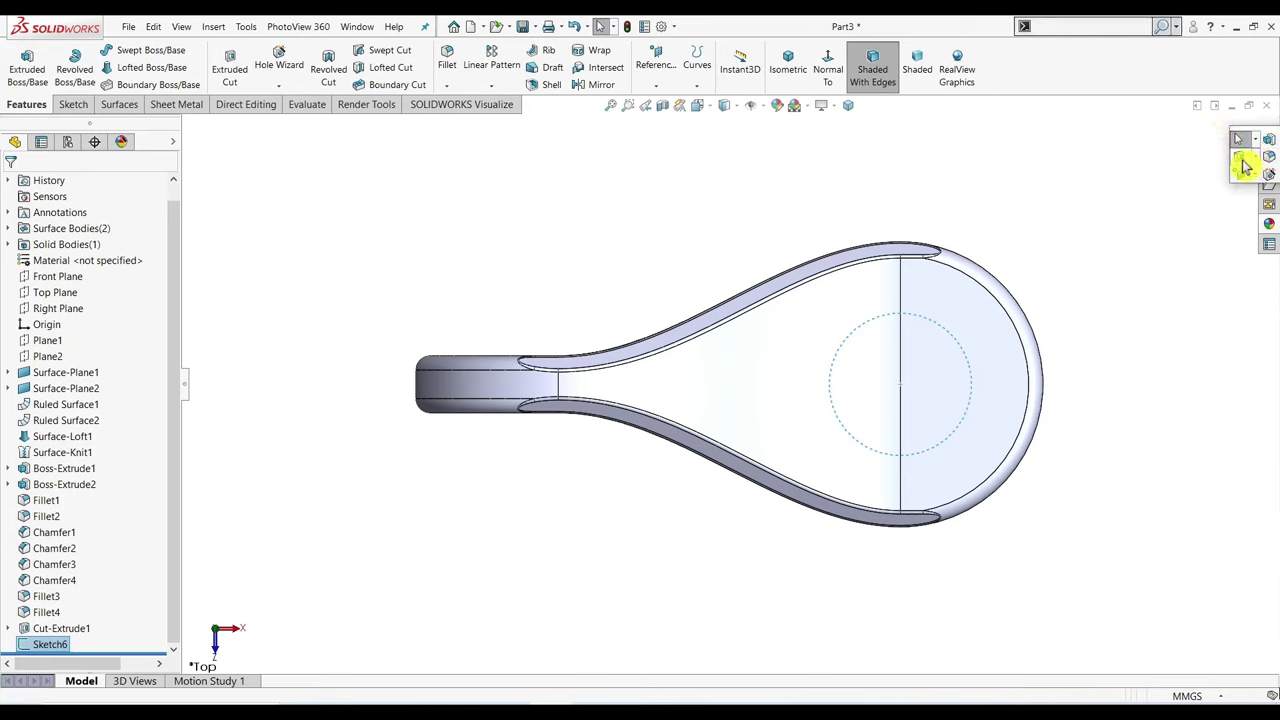
Extrude-cut the Top Plane circle Through All in both directions.
left_click(1245, 167)
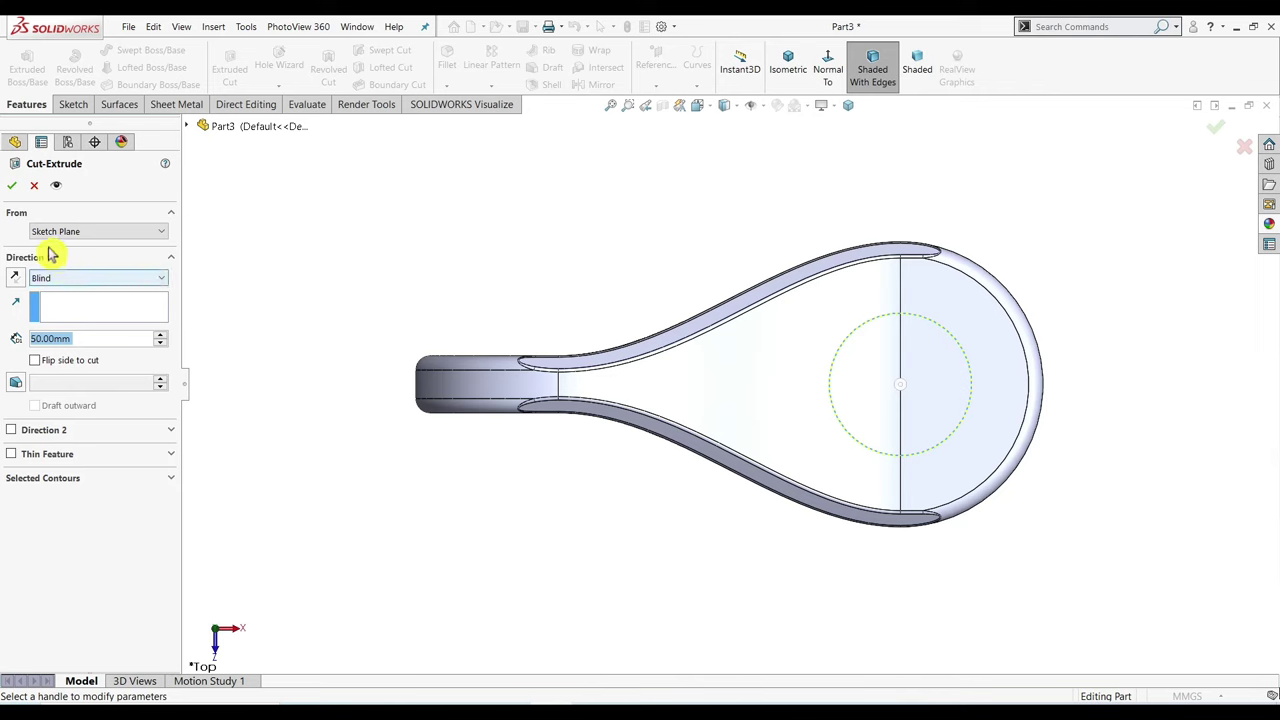
left_click(80, 278)
left_click(75, 315)
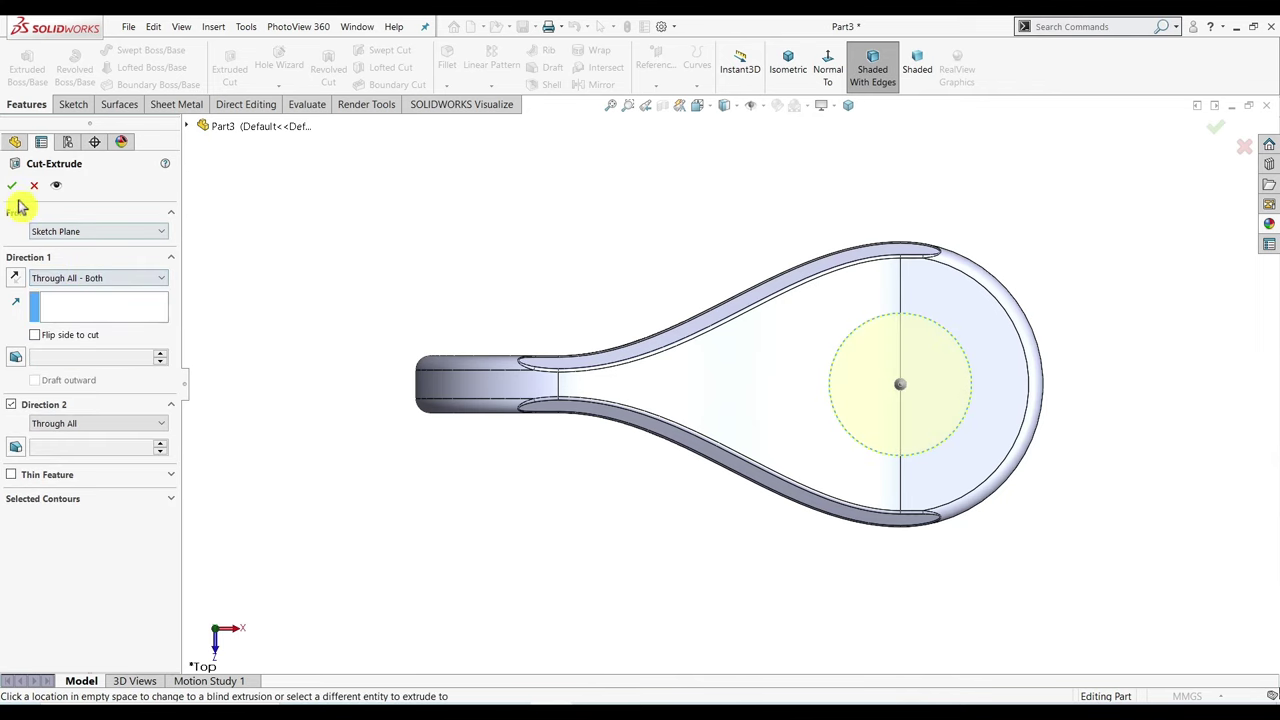
left_click(12, 185)
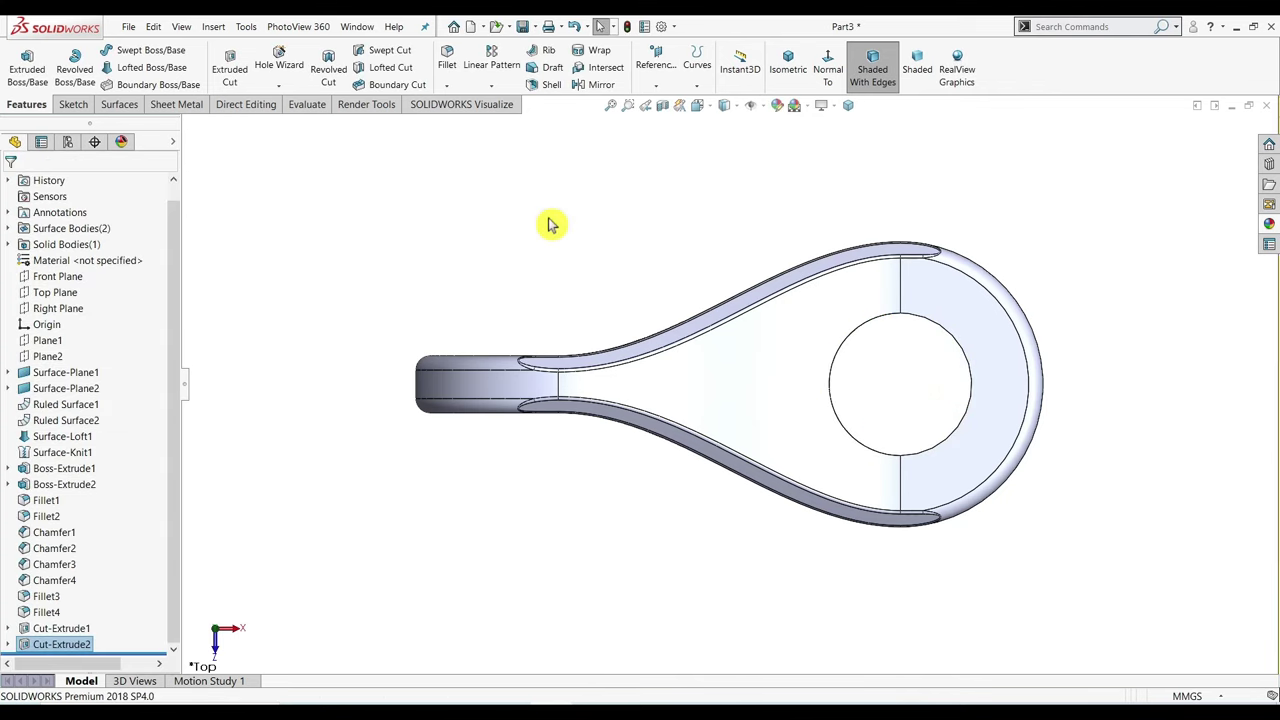
left_click(782, 68)
Chamfer both through-hole rims with a 3 mm by 45° chamfer.
left_click(445, 85)
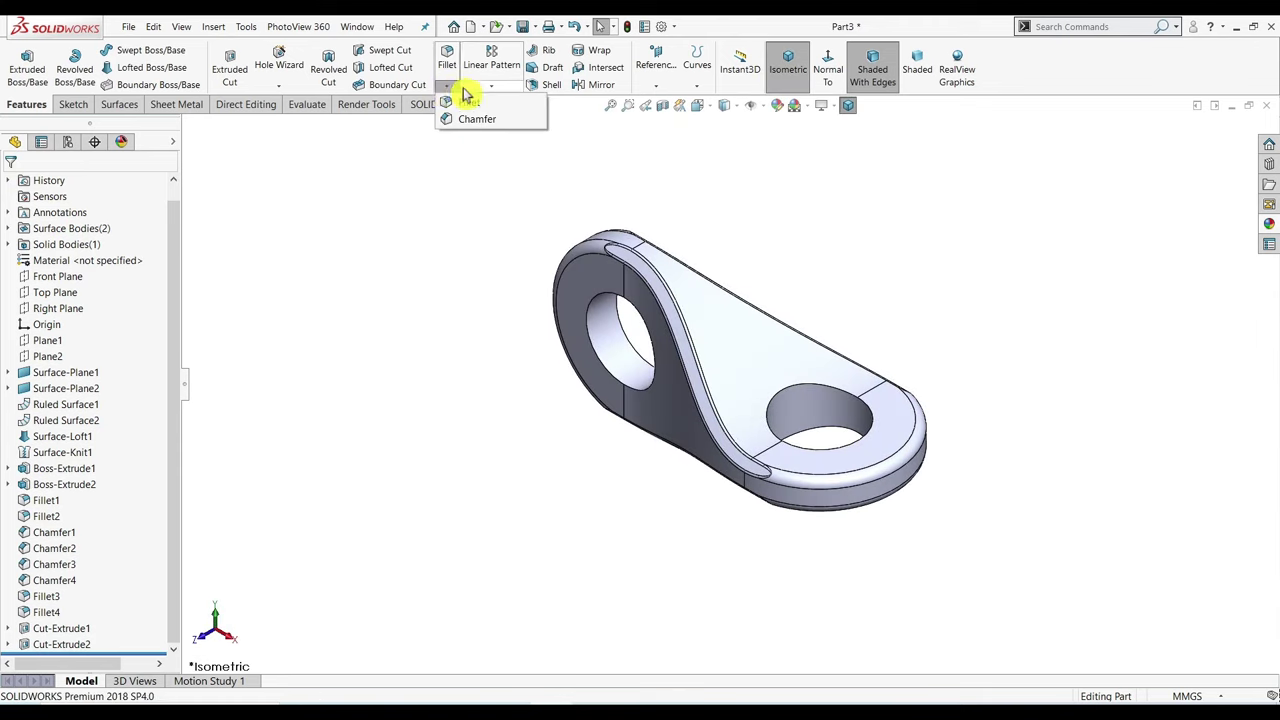
left_click(449, 88)
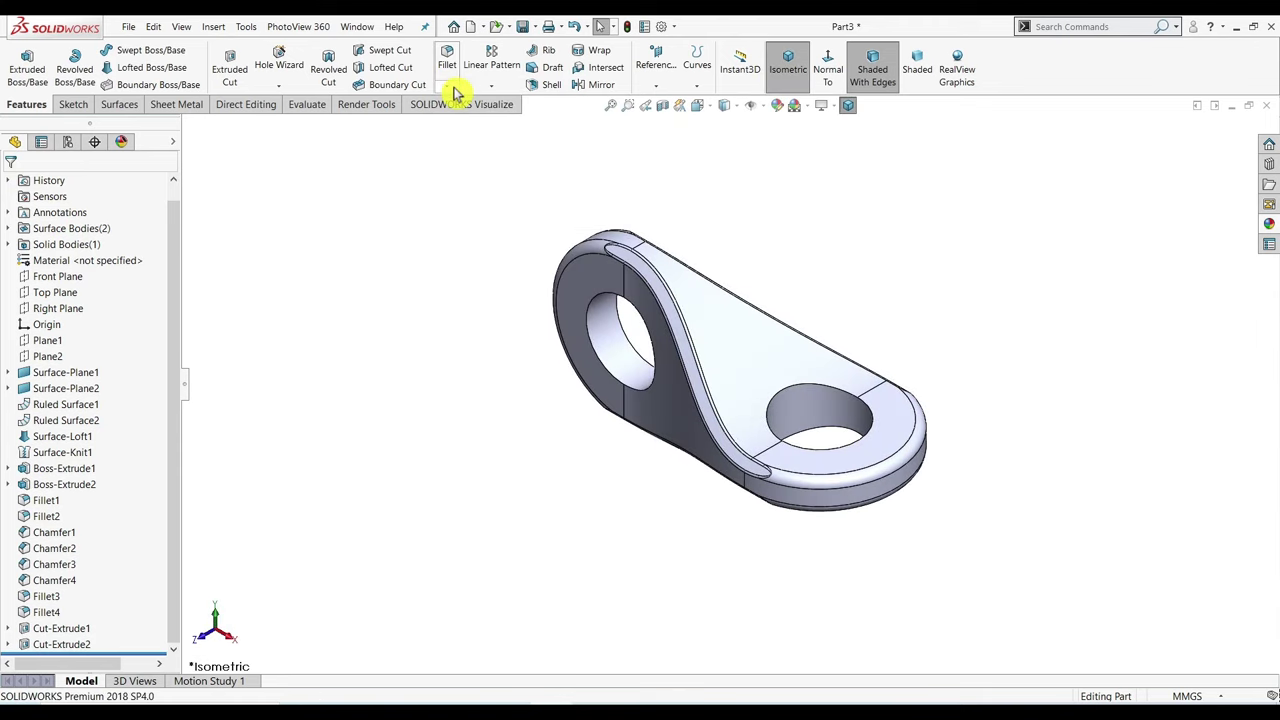
left_click(452, 88)
left_click(462, 121)
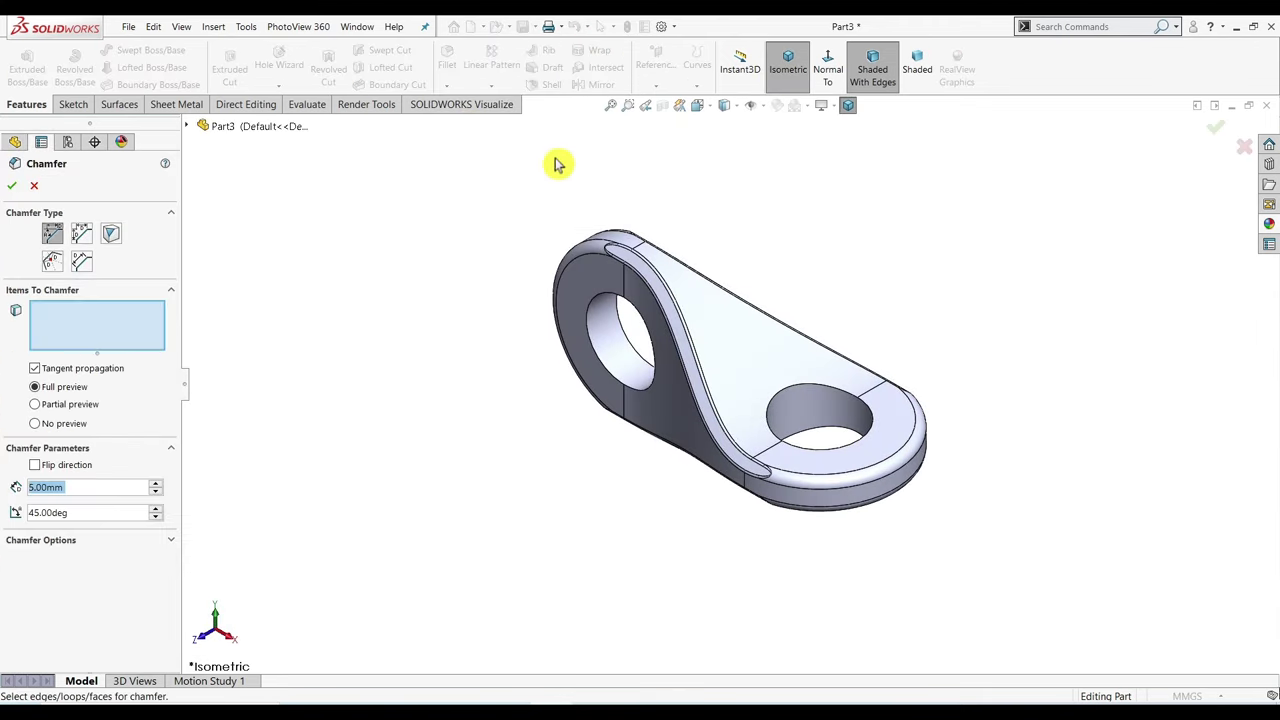
left_click(621, 335)
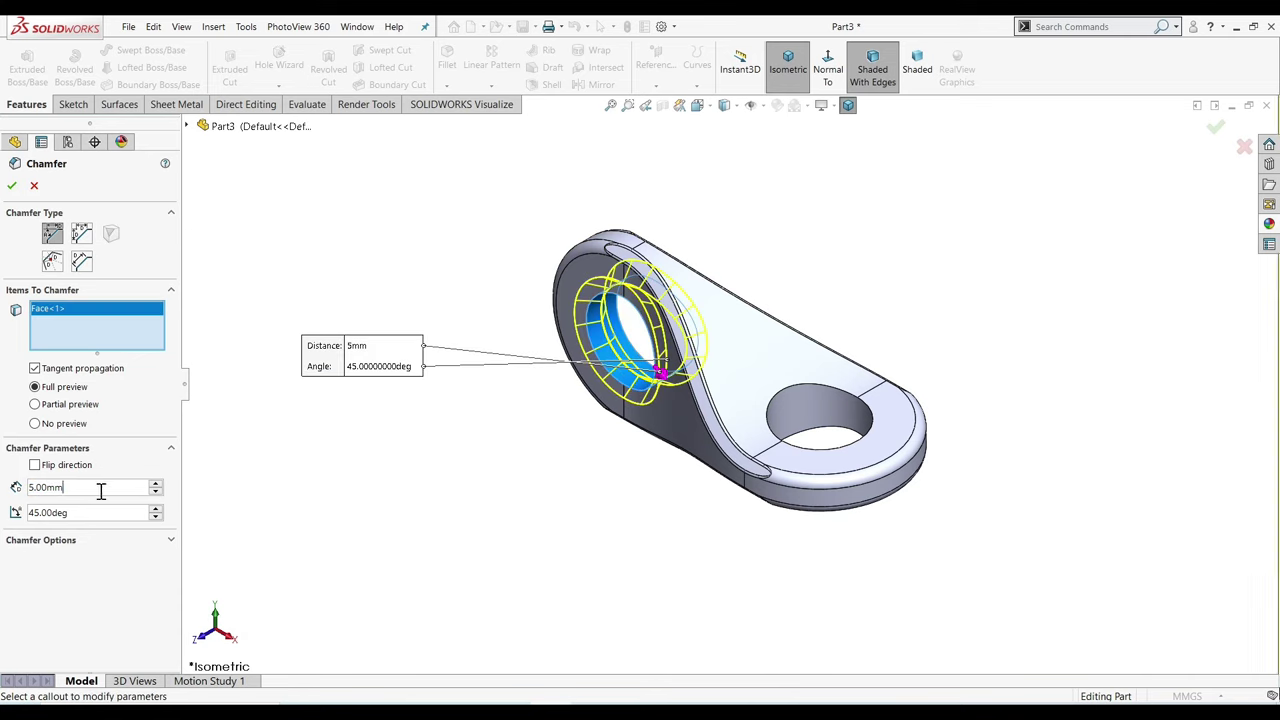
type("3")
key("Return")
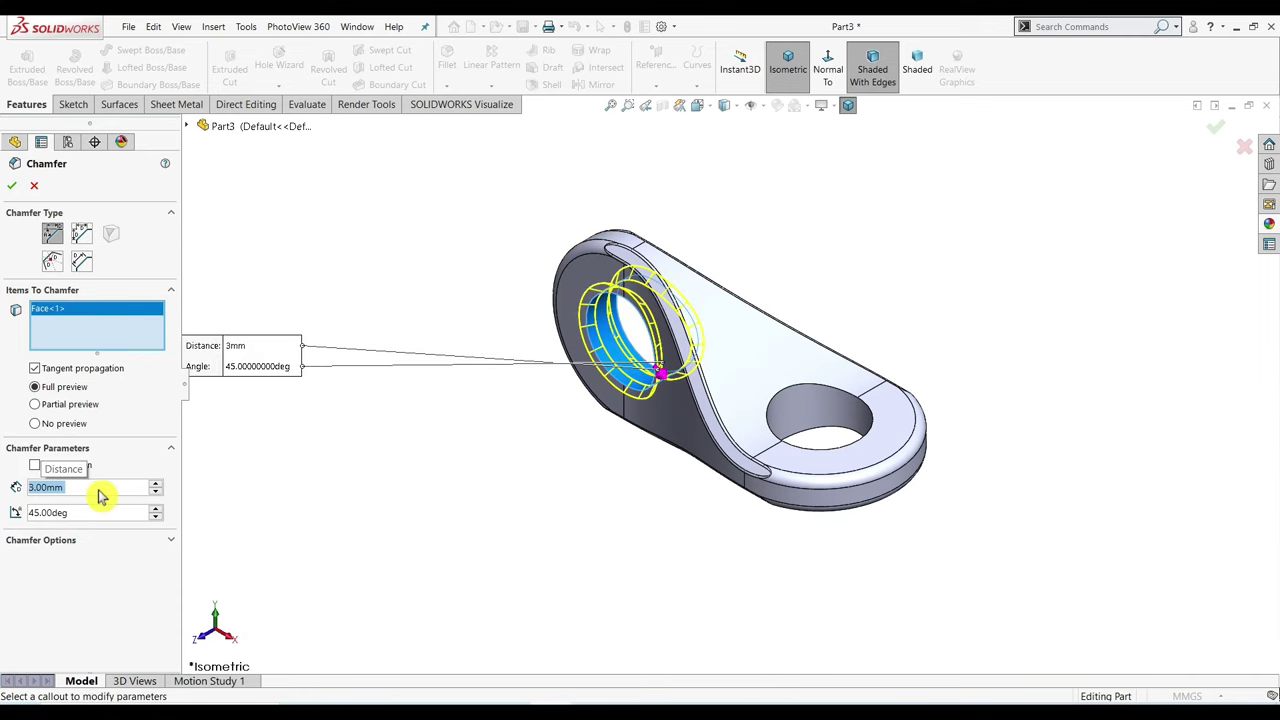
left_click(843, 421)
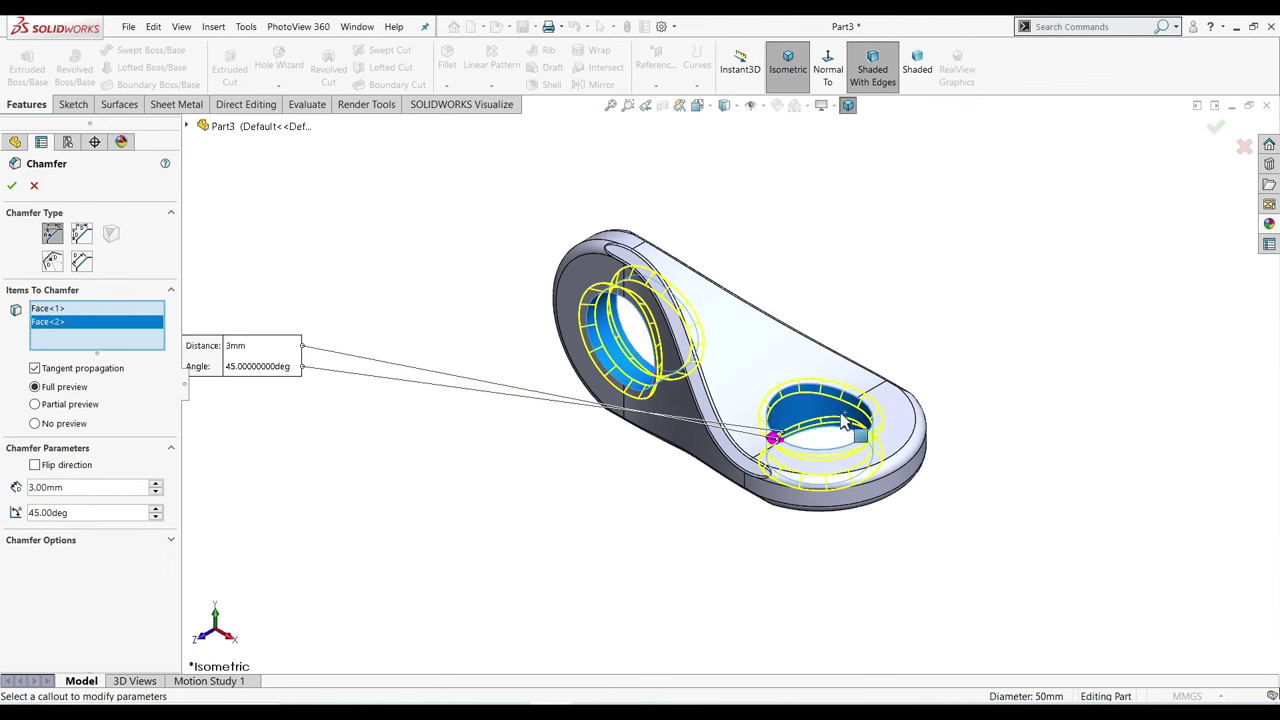
left_click(11, 187)
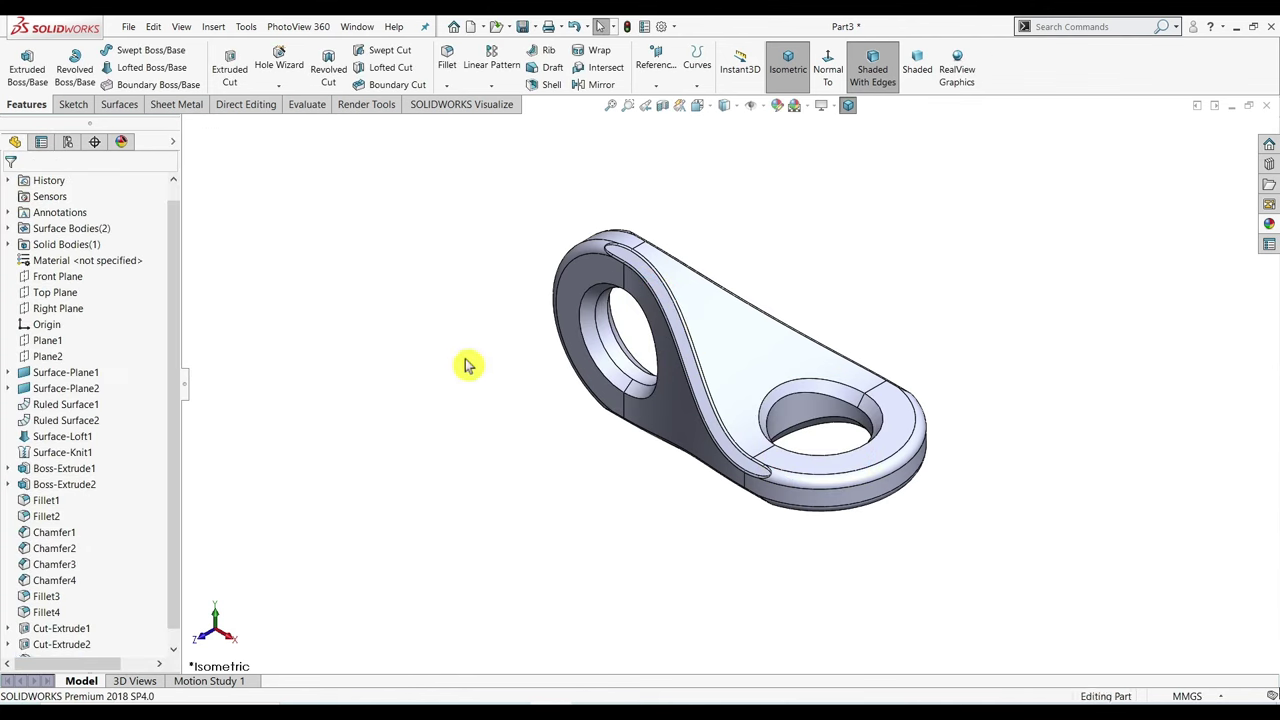
Show the link shaded without edges and apply the Metal > Steel brushed steel appearance.
left_click(917, 65)
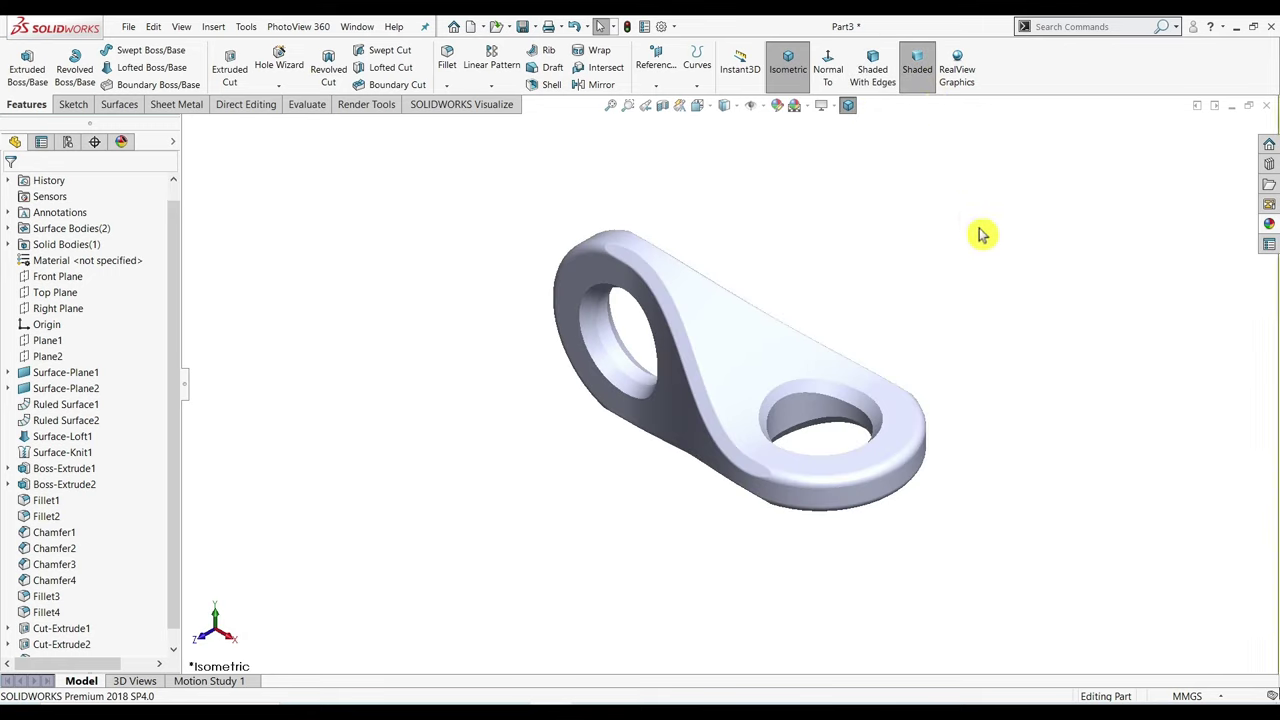
left_click(1269, 224)
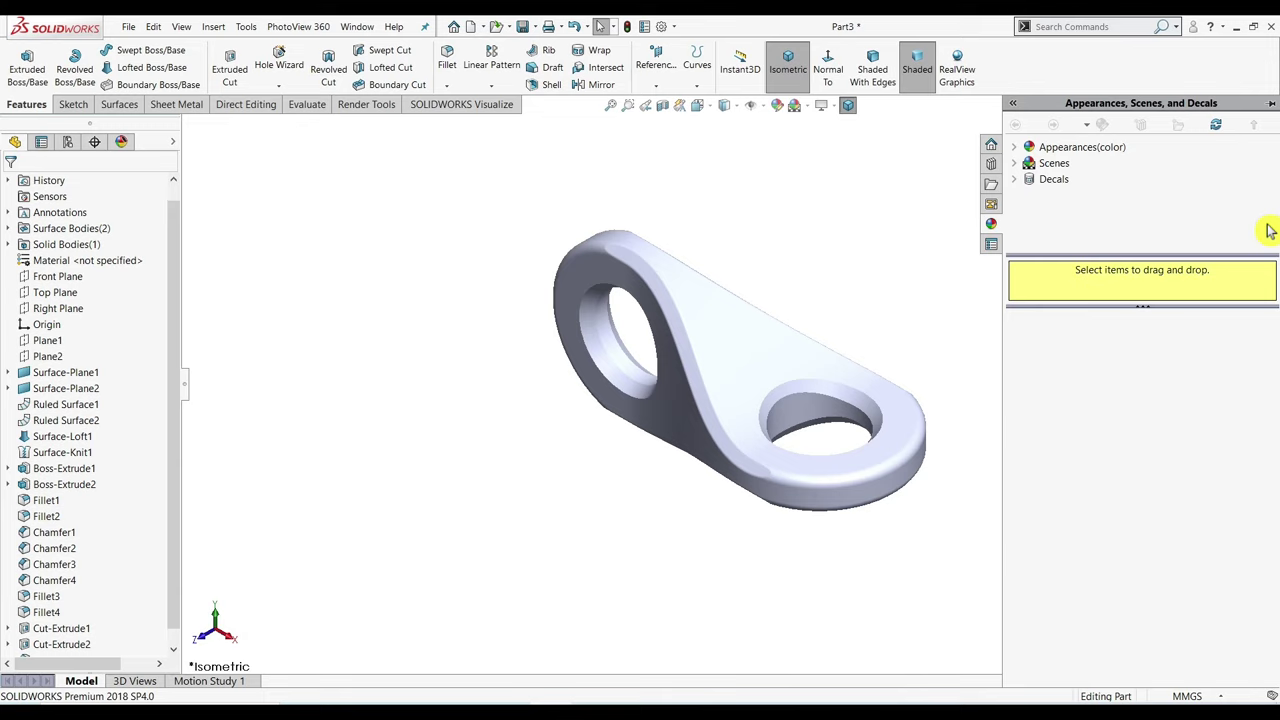
left_click(1022, 148)
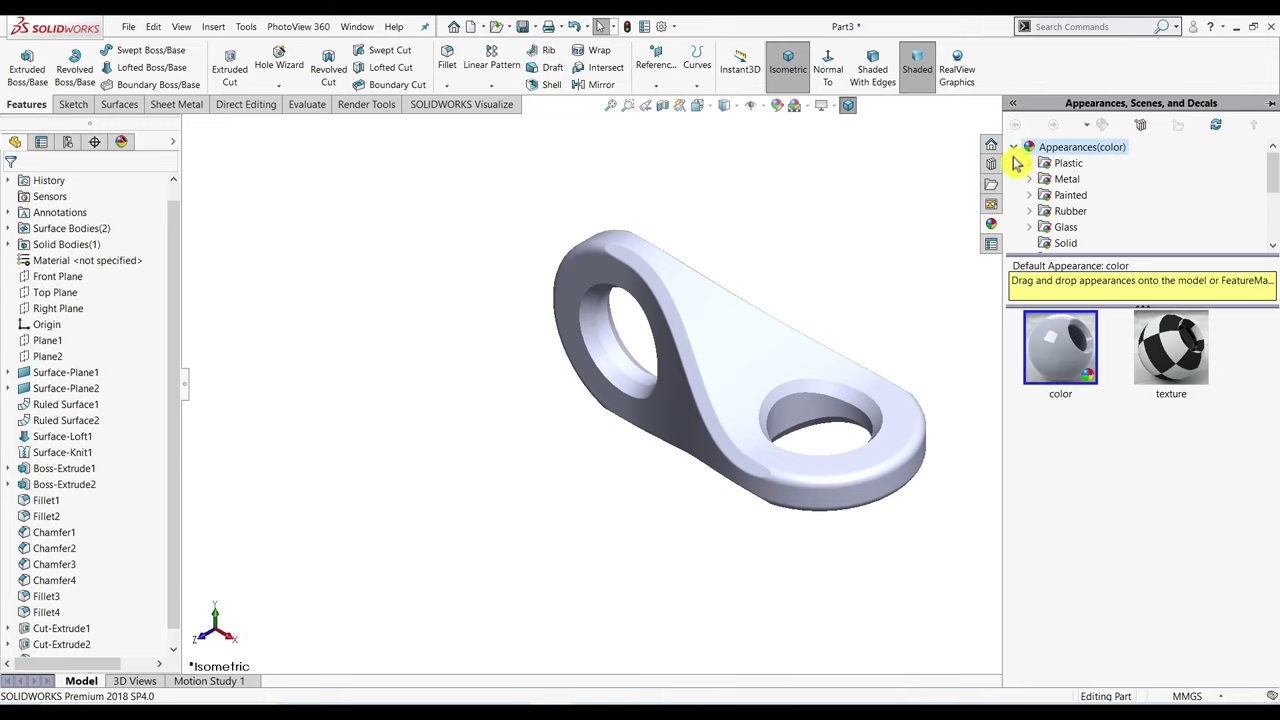
left_click(1033, 180)
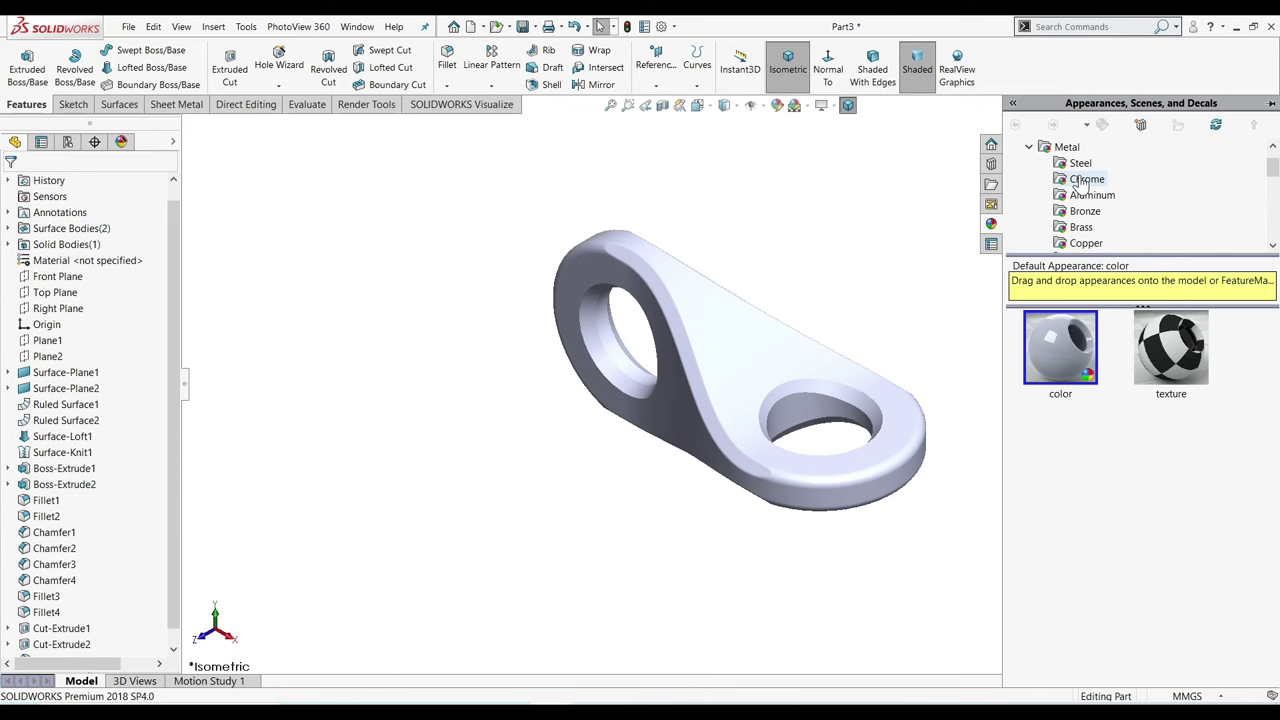
left_click(1080, 165)
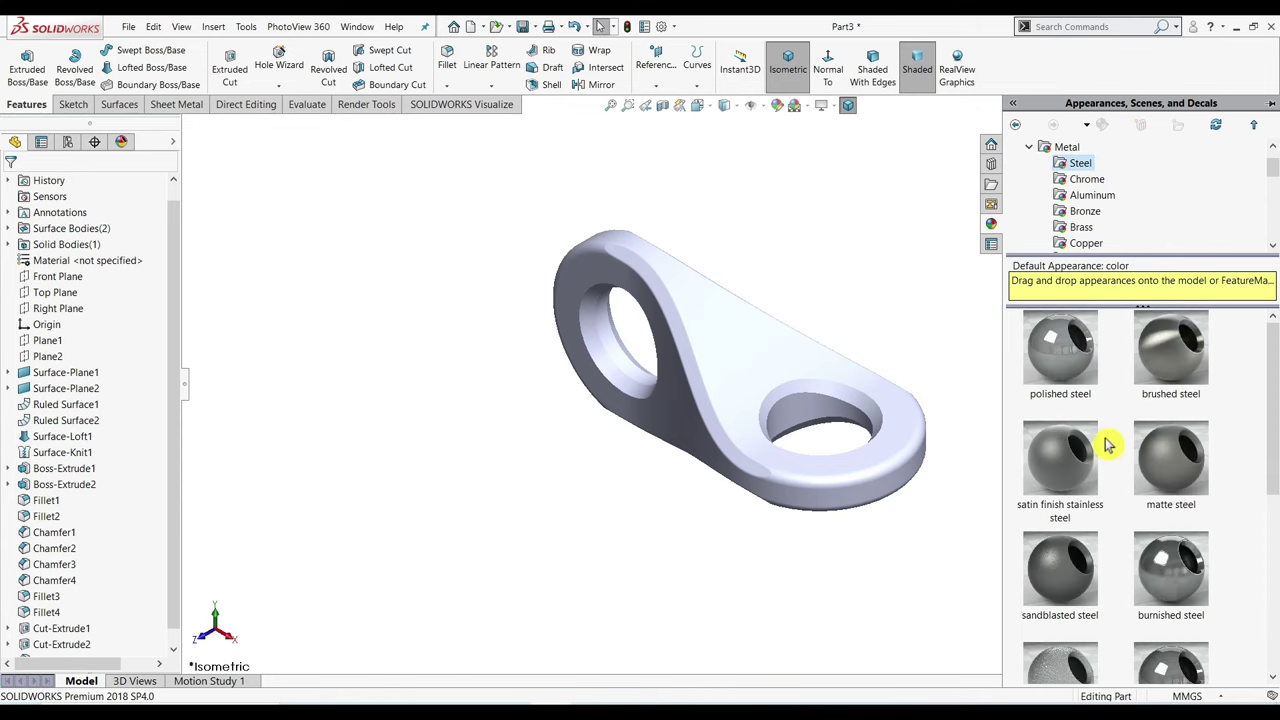
double_click(1156, 365)
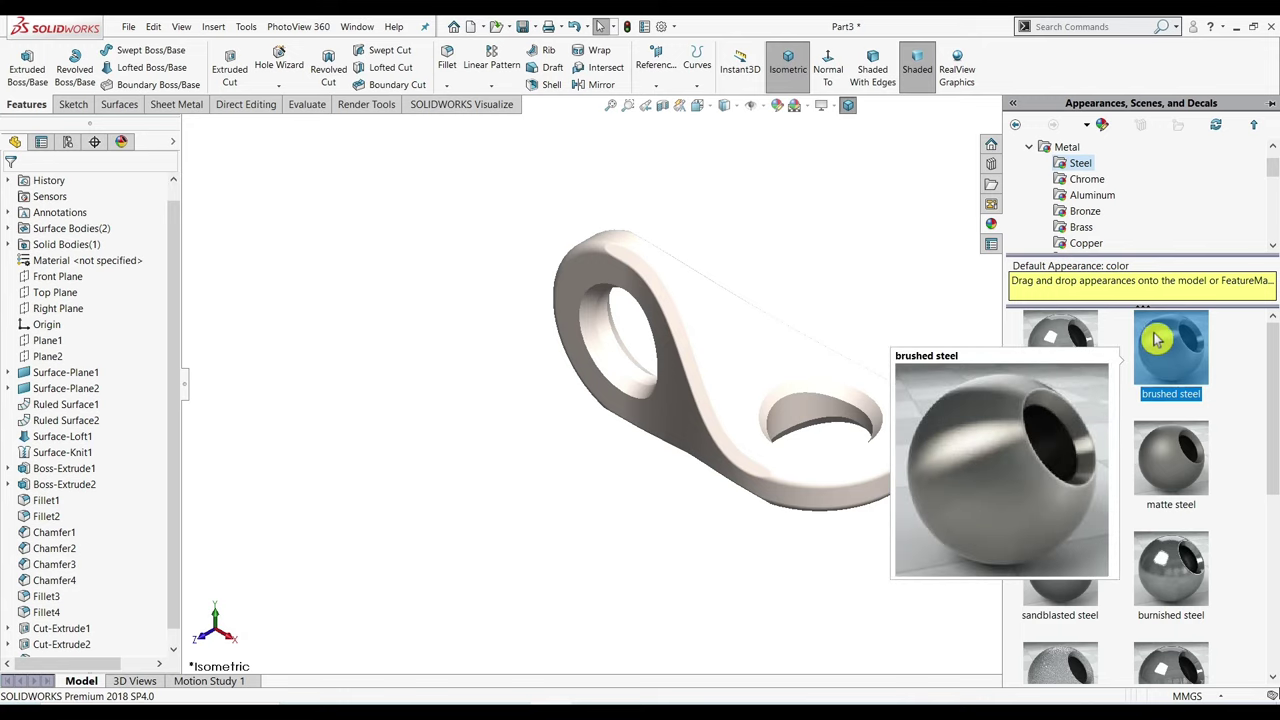
Apply the Basic Scenes 'Backdrop - Studio Room 2' scene to the model.
left_click(1030, 149)
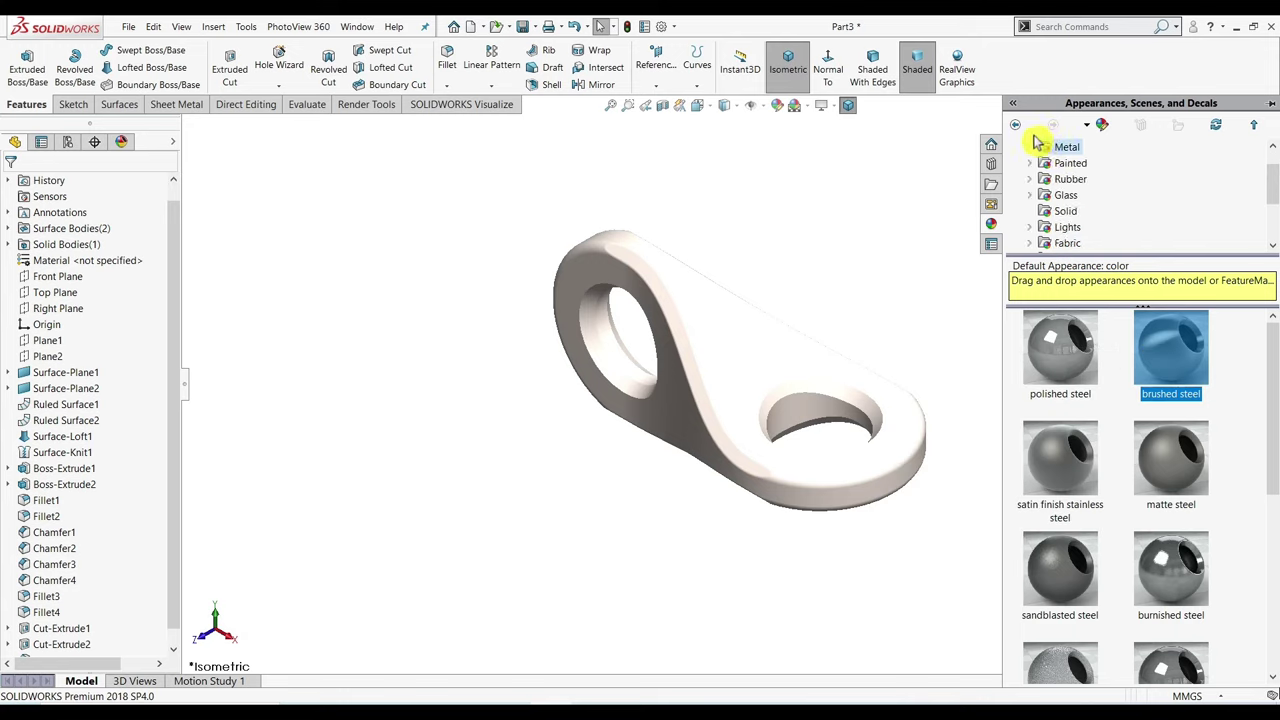
left_click(1014, 125)
left_click(1040, 146)
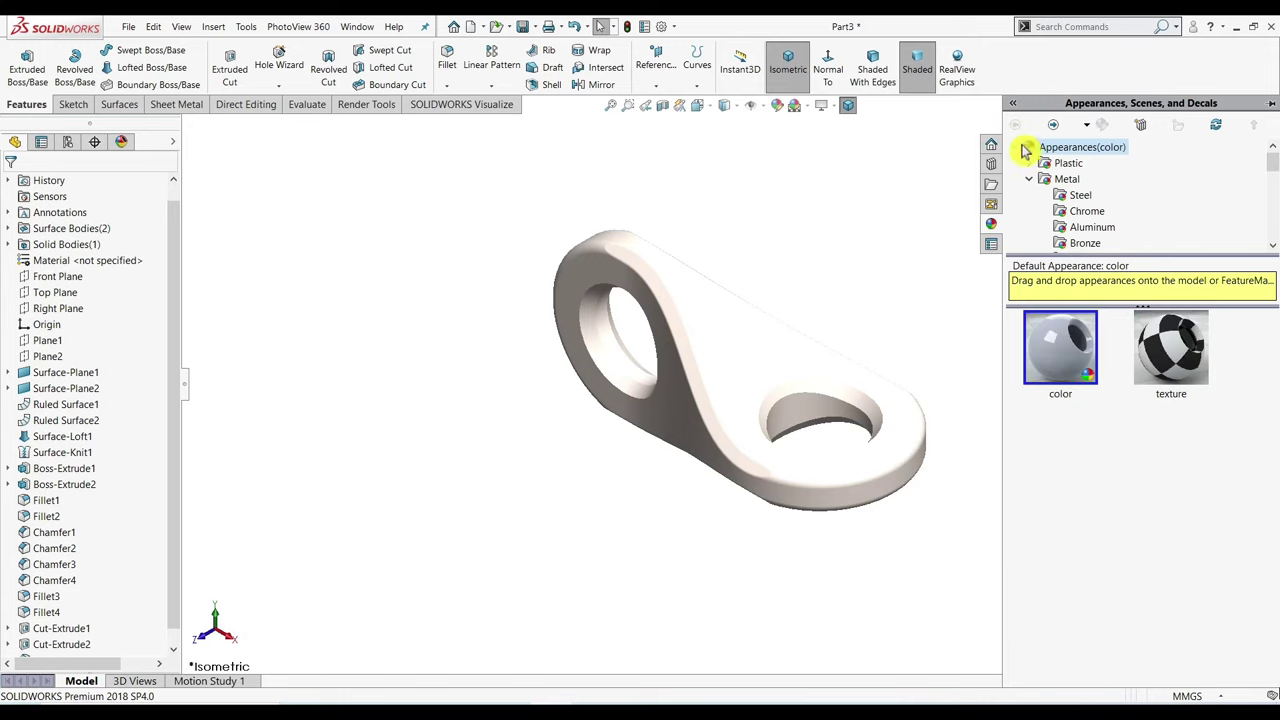
left_click(1016, 150)
left_click(1022, 168)
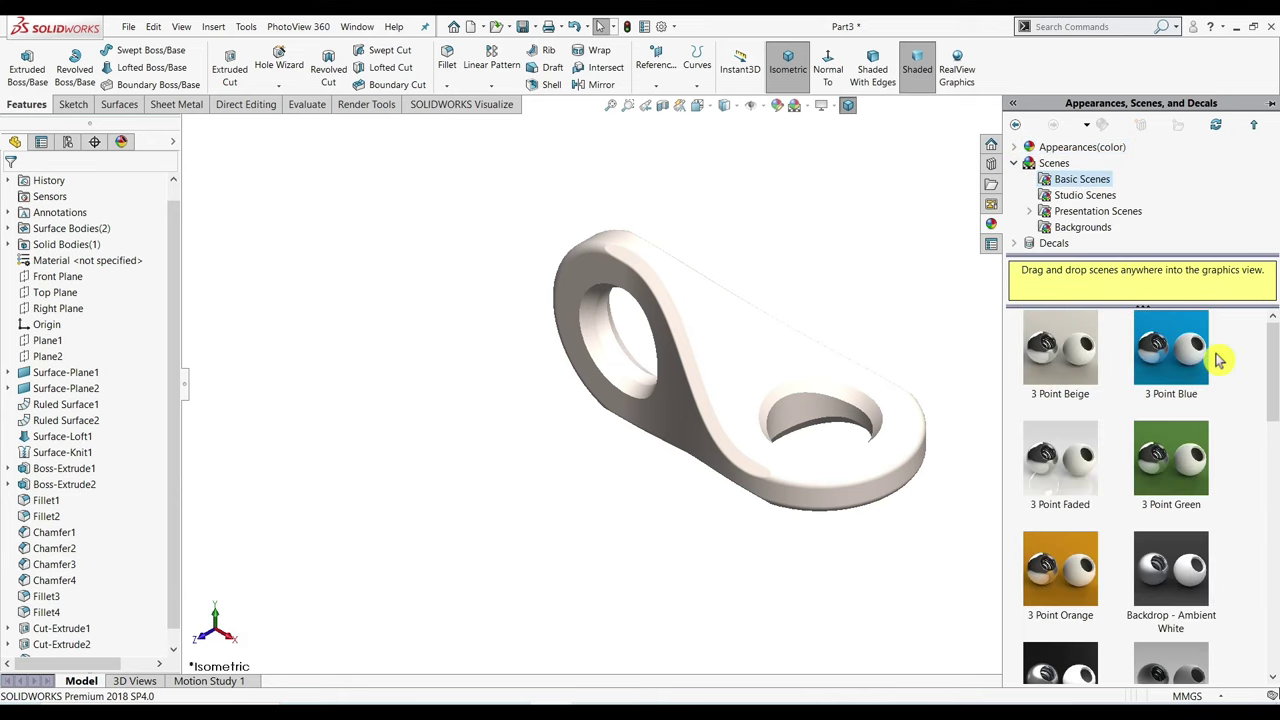
scroll(1230, 385, "down", 5)
scroll(1225, 440, "down", 3)
double_click(1065, 620)
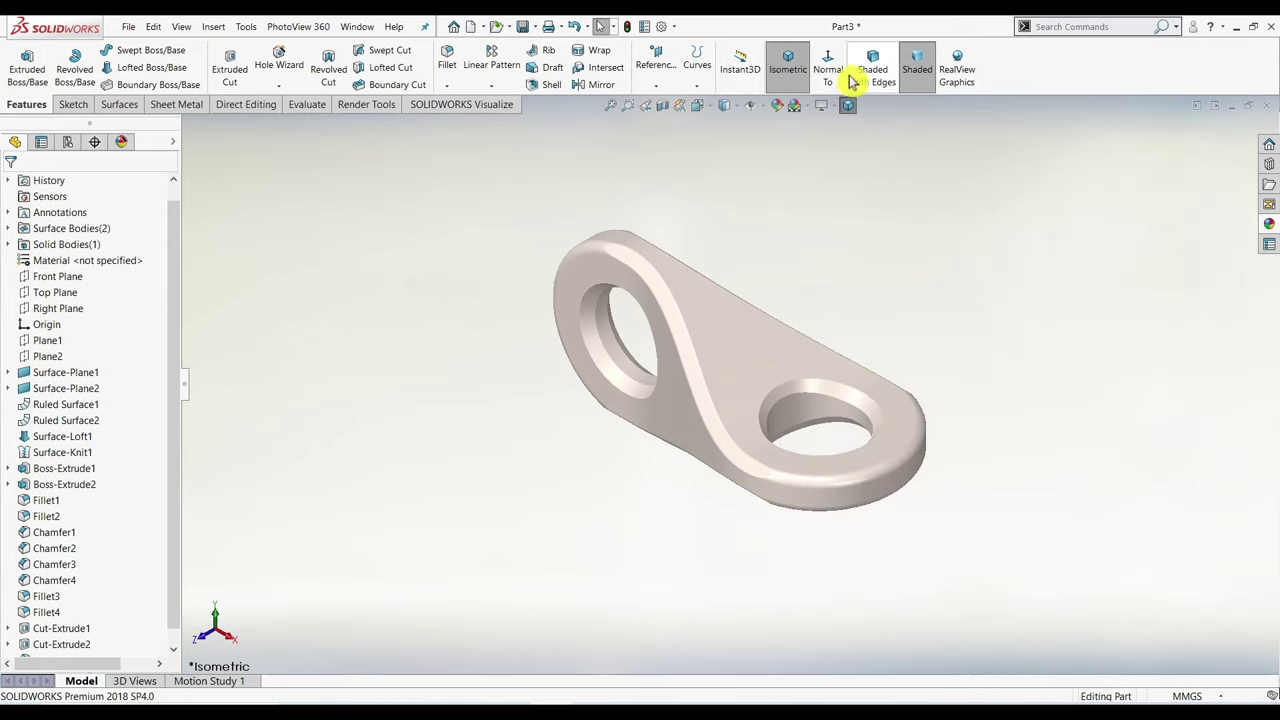
Enable RealView Graphics, Shadows In Shaded Mode, Ambient Occlusion and Perspective view.
left_click(954, 73)
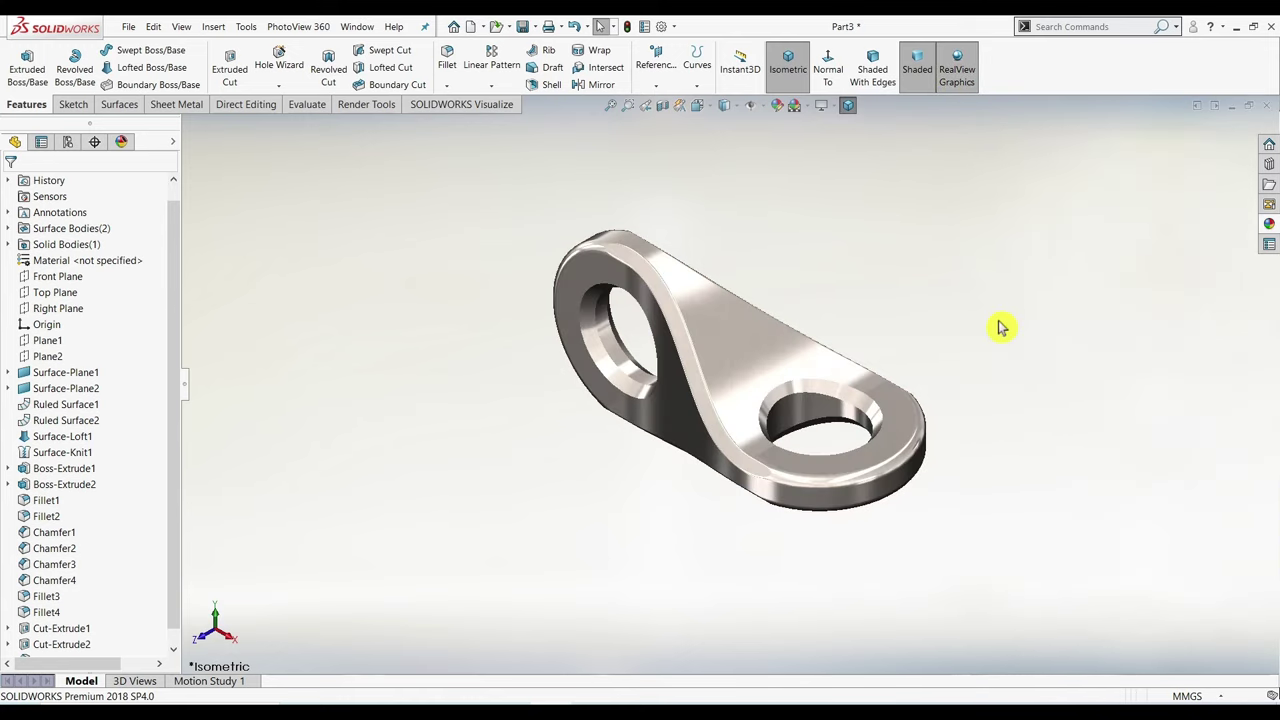
left_click(840, 108)
left_click(815, 137)
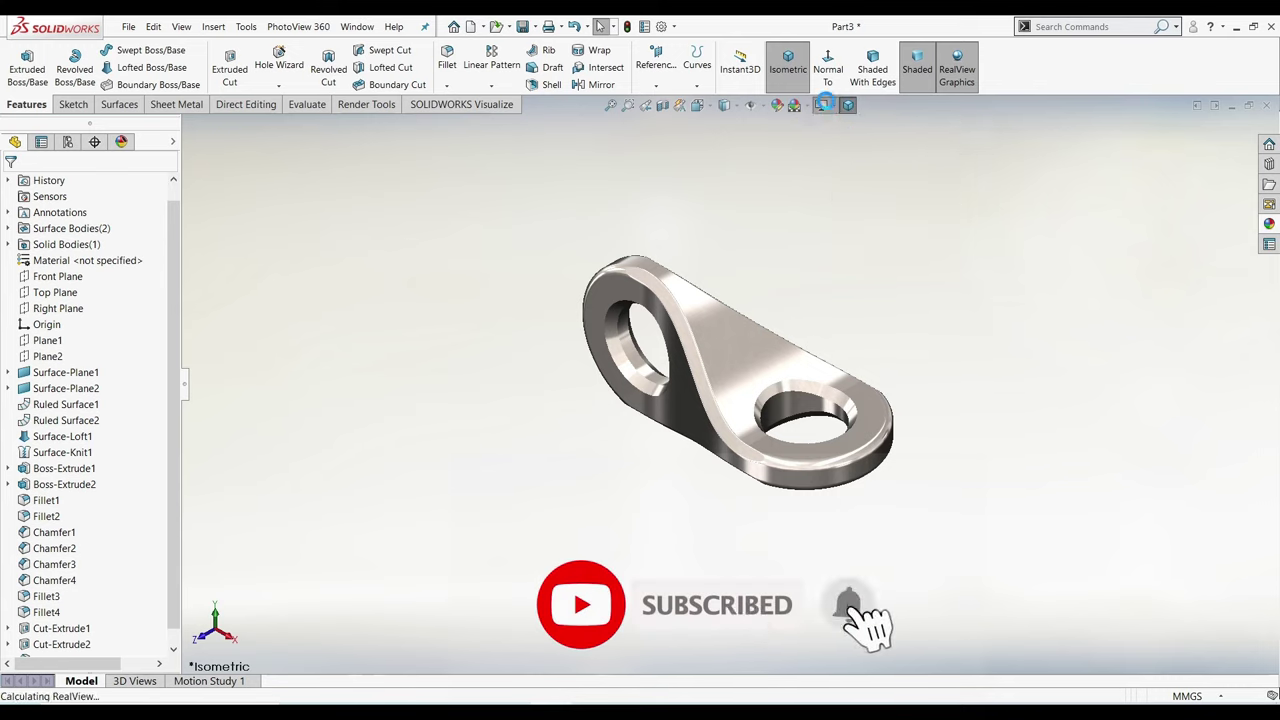
left_click(840, 108)
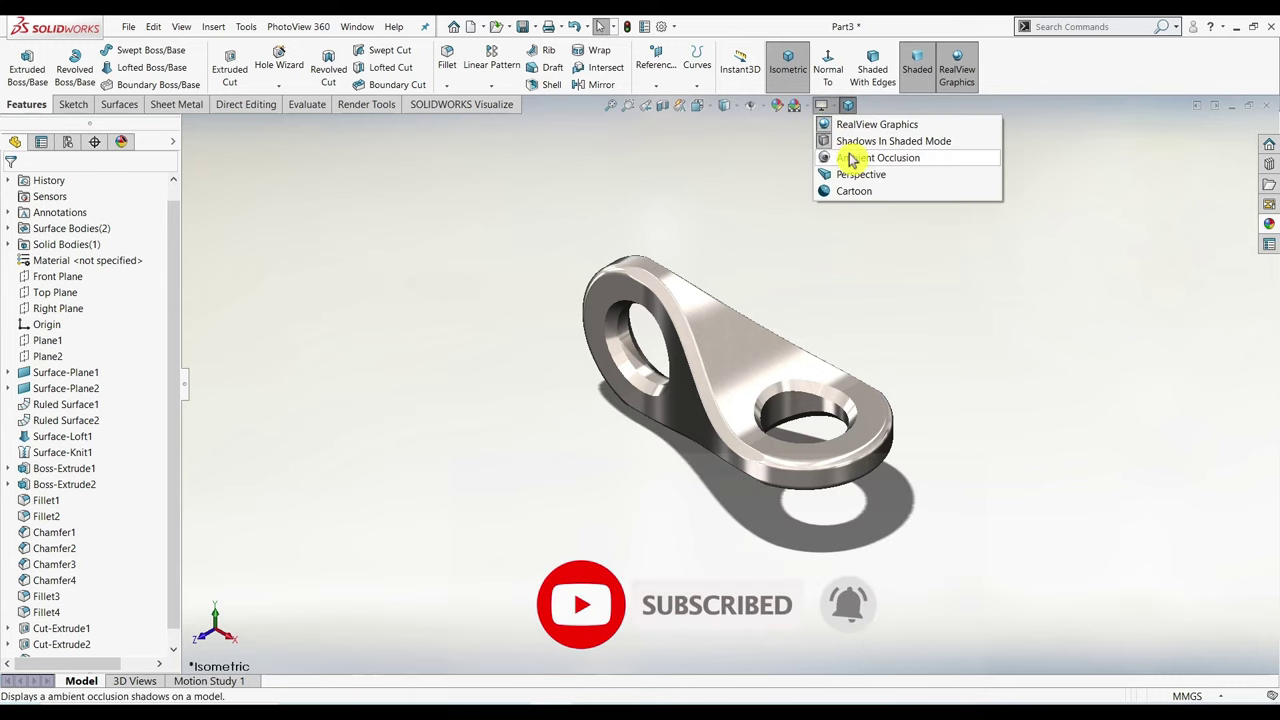
left_click(852, 158)
left_click(834, 108)
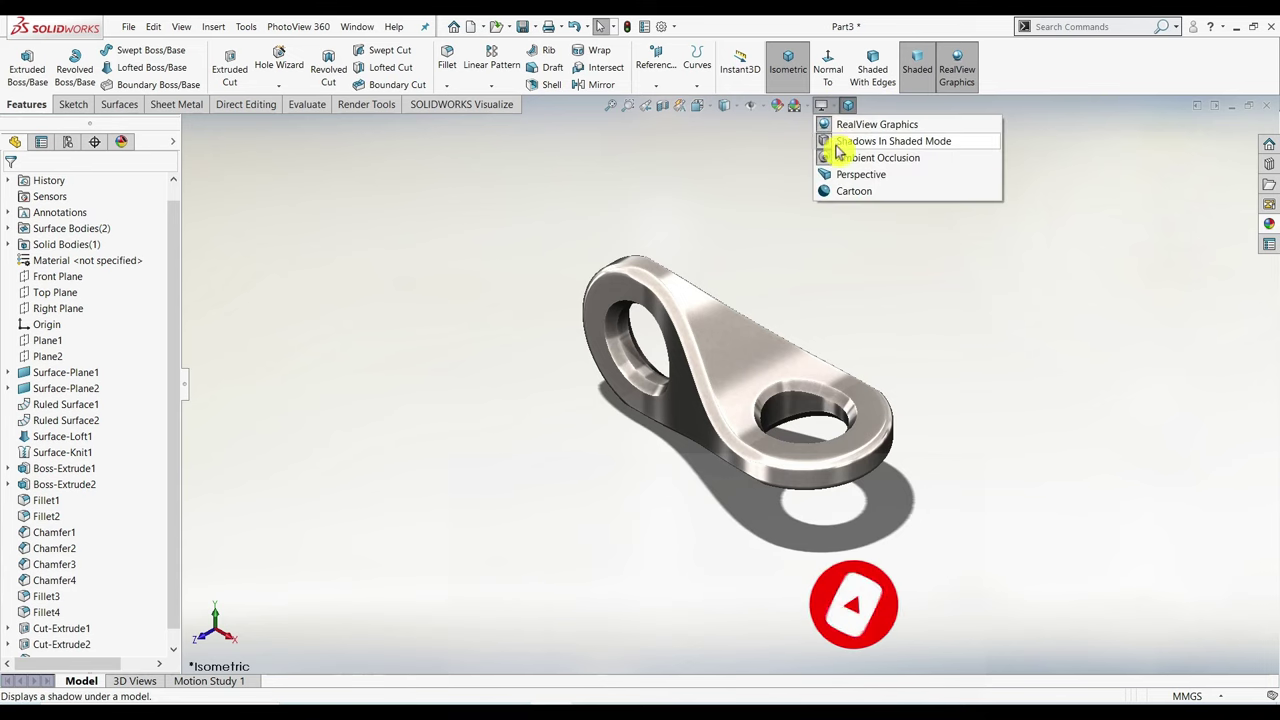
left_click(841, 175)
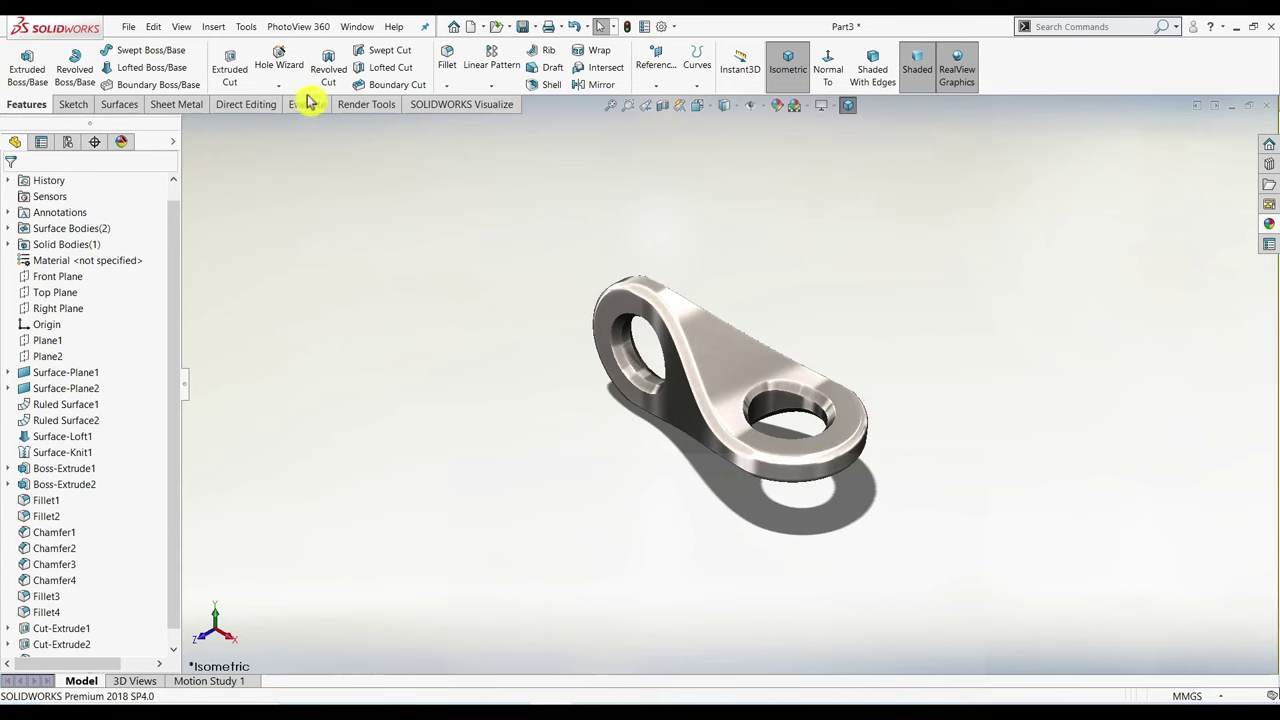
Change the scene background from an image to a plain white colour.
left_click(347, 105)
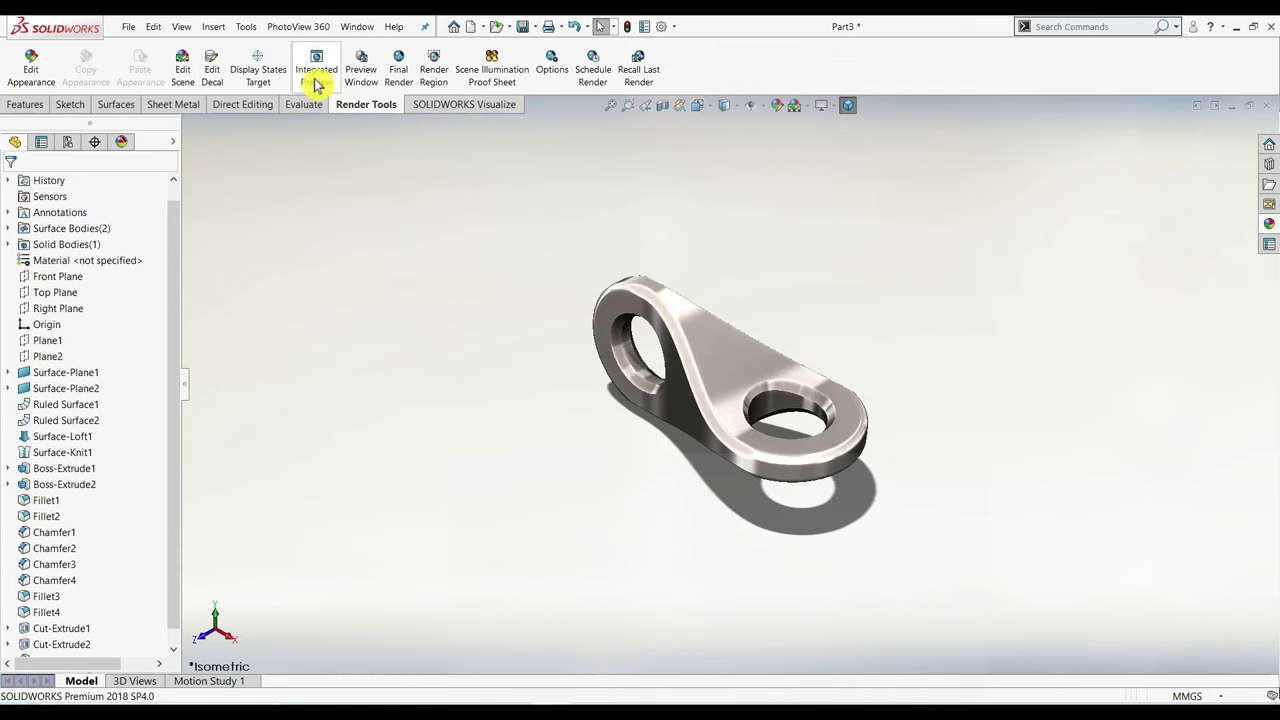
left_click(184, 68)
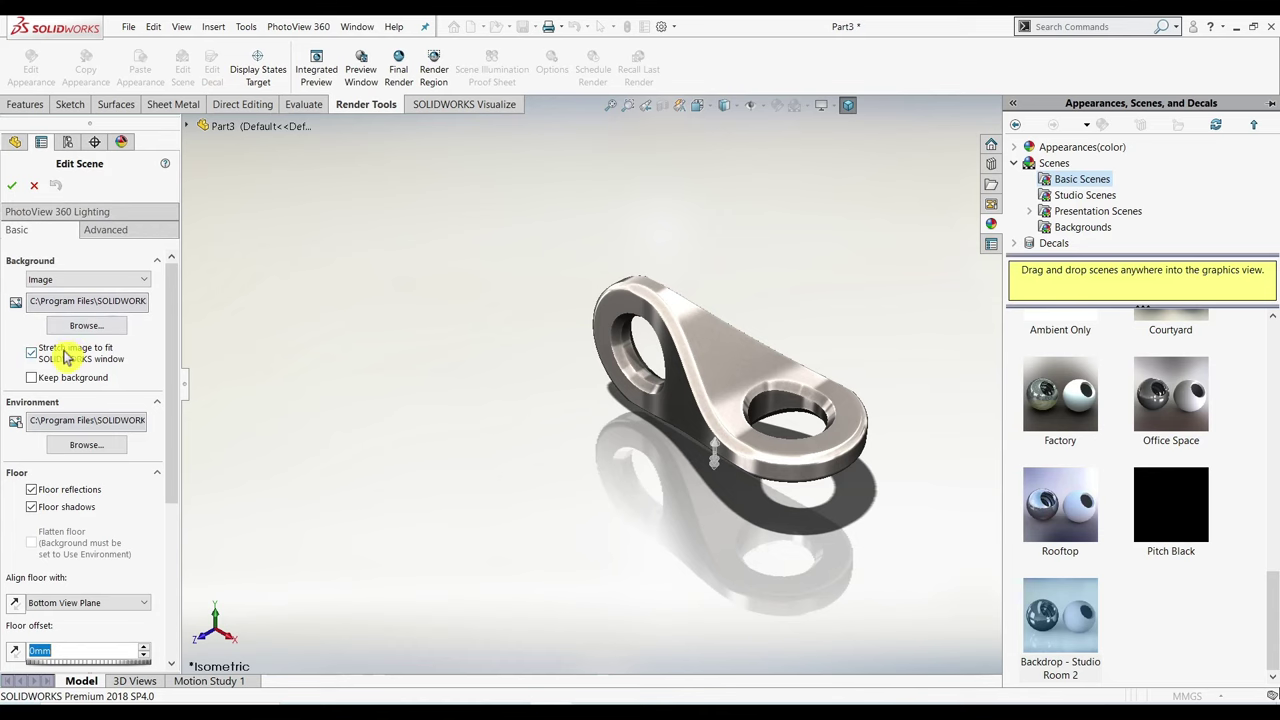
left_click(60, 280)
left_click(55, 310)
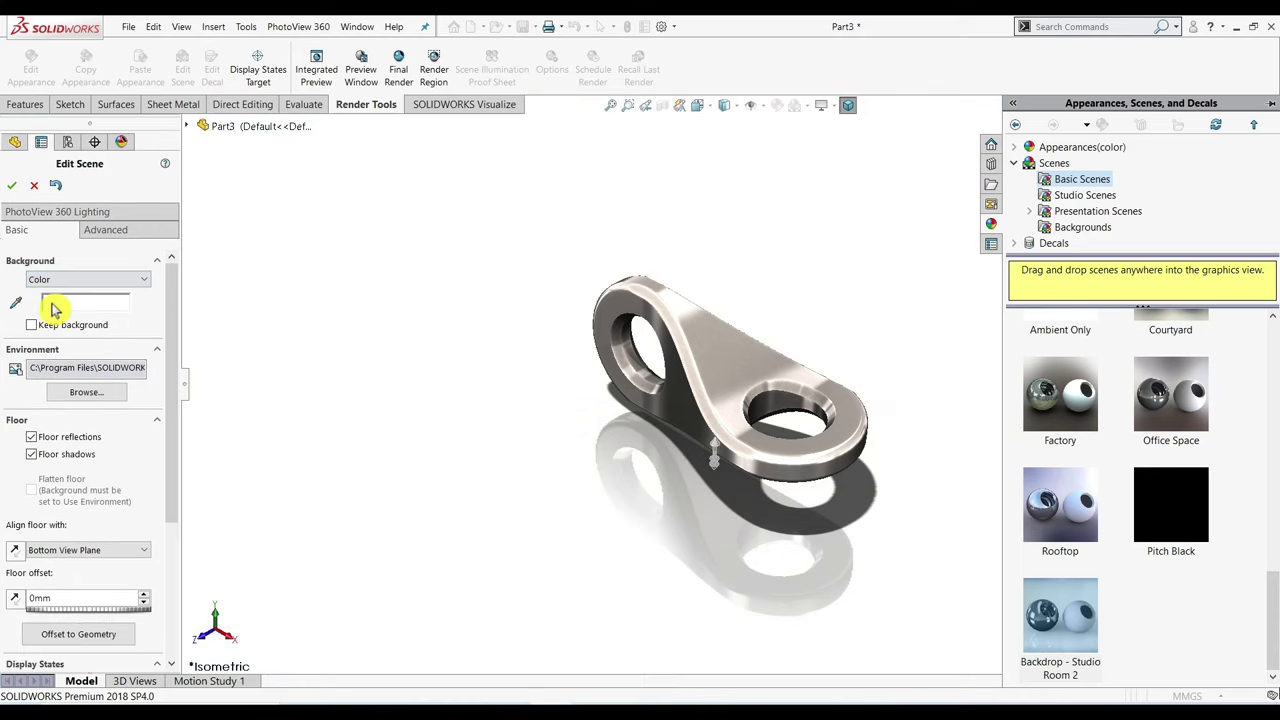
left_click(60, 310)
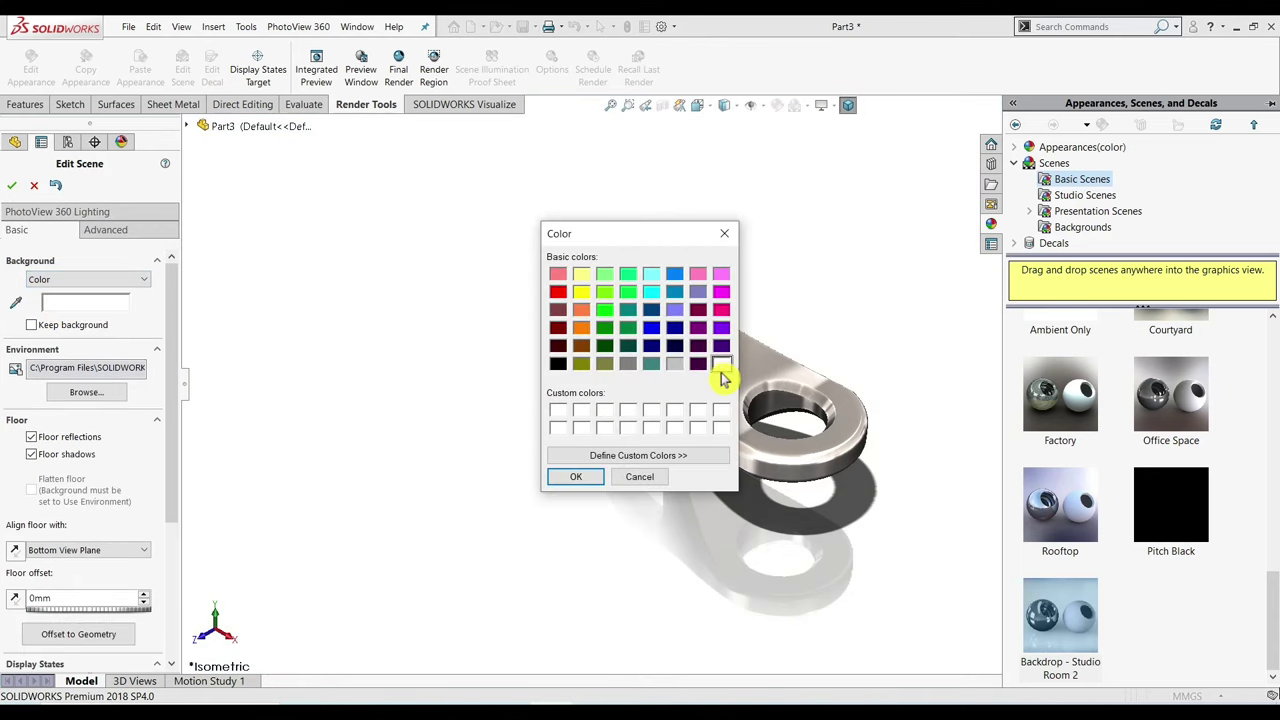
left_click(590, 480)
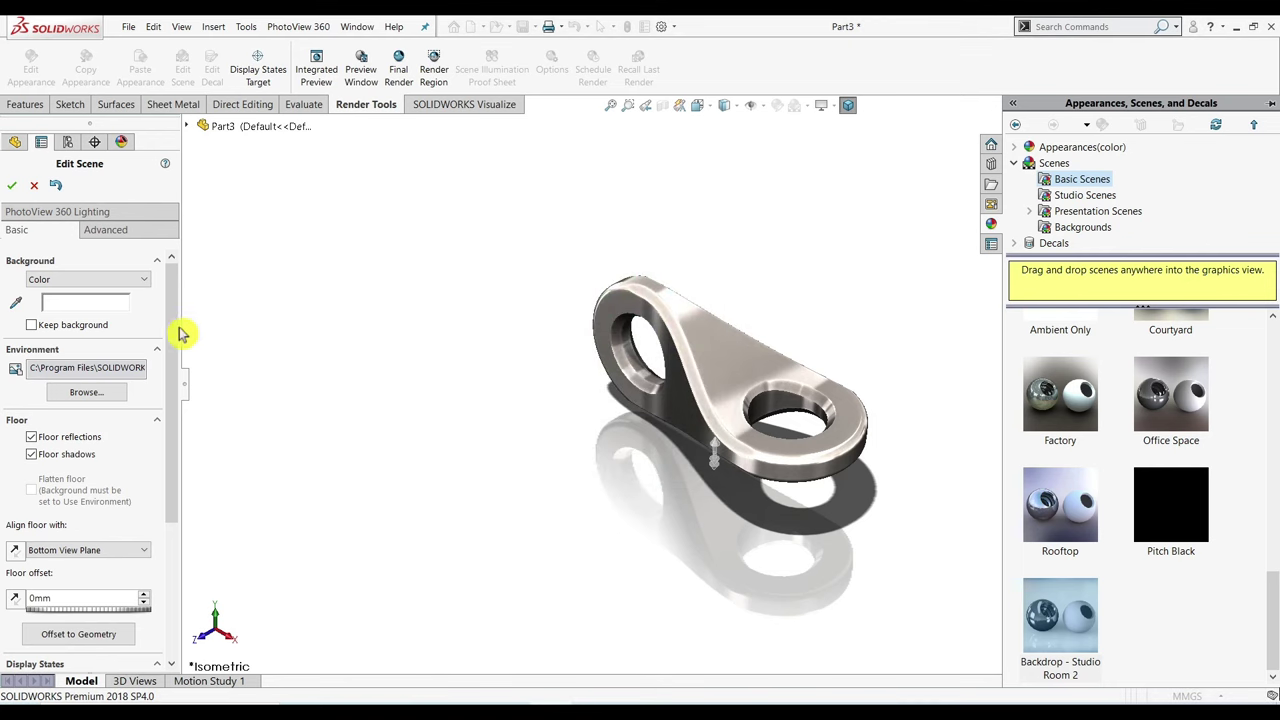
left_click(12, 186)
left_click(325, 225)
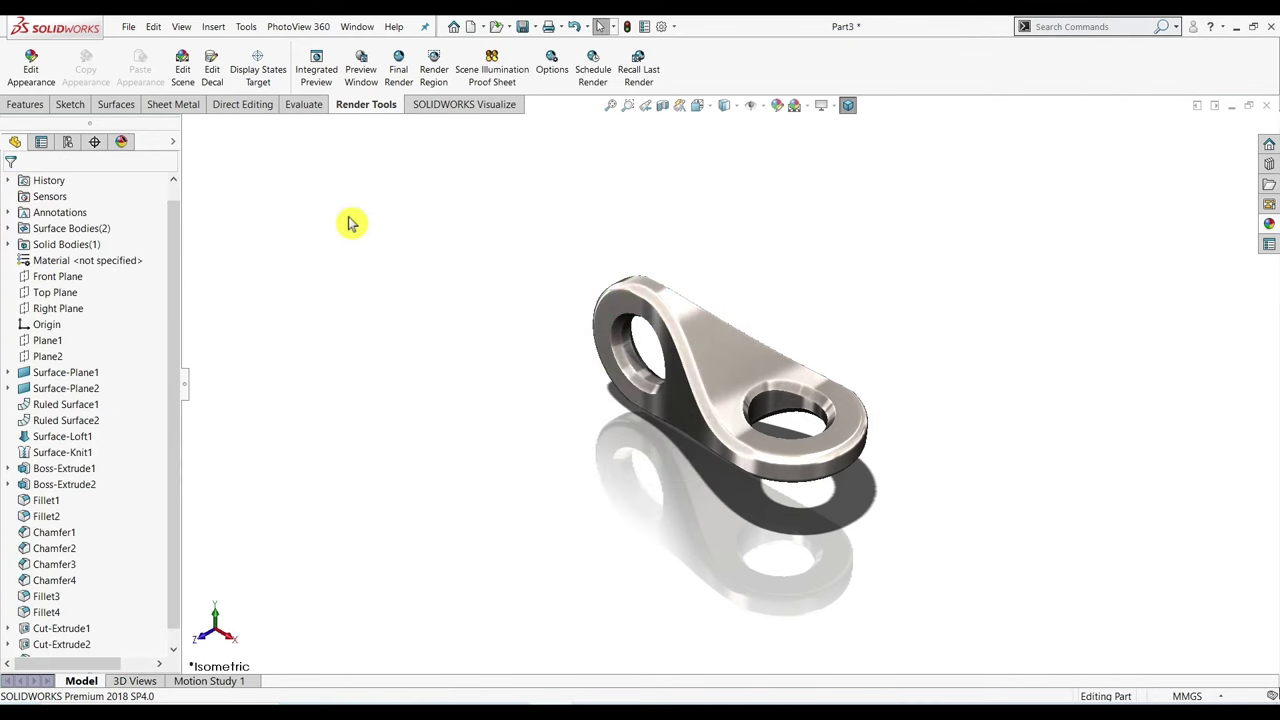